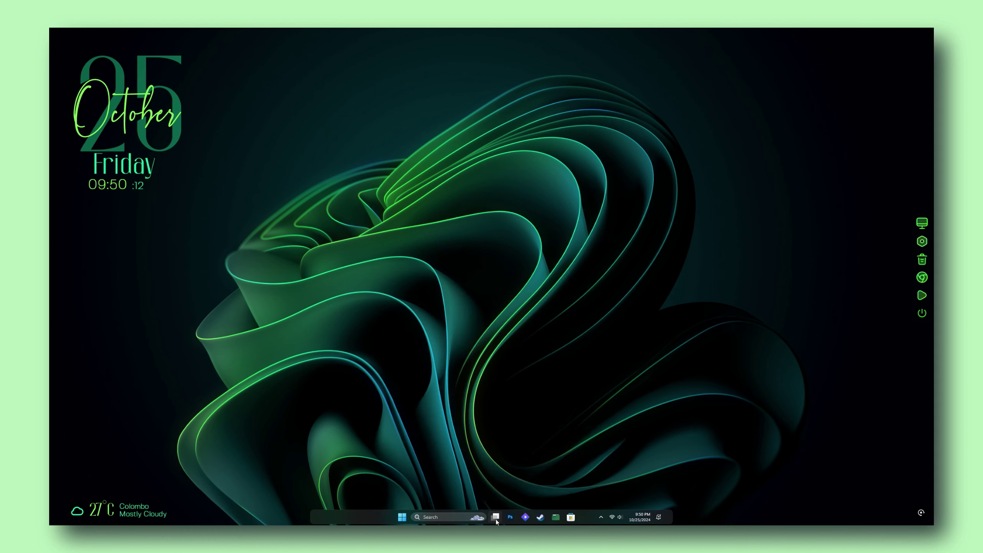
- Preview the theme in the hidden tray icons, the WIN11Pro (C:) drive and Control Panel, closing each one
left_click(601, 518)
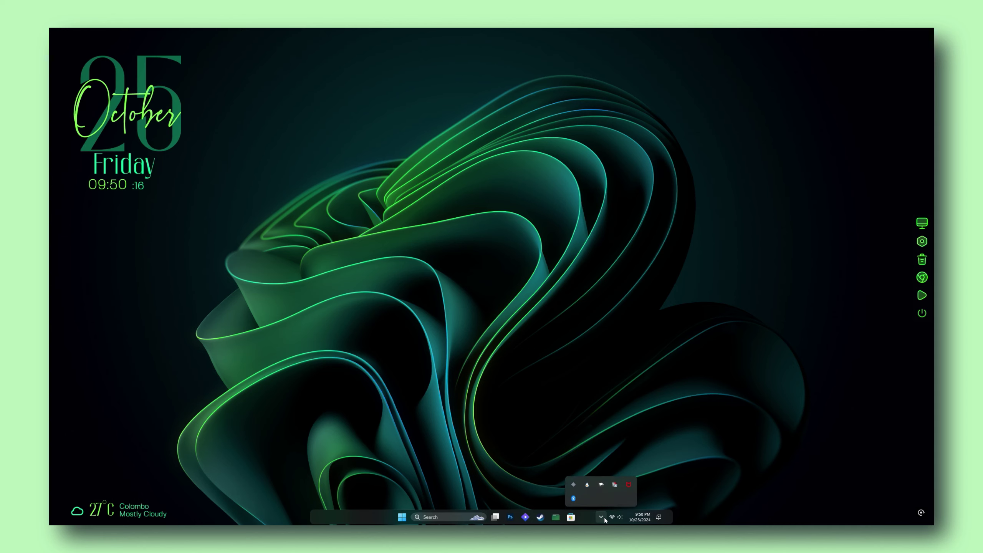
left_click(605, 519)
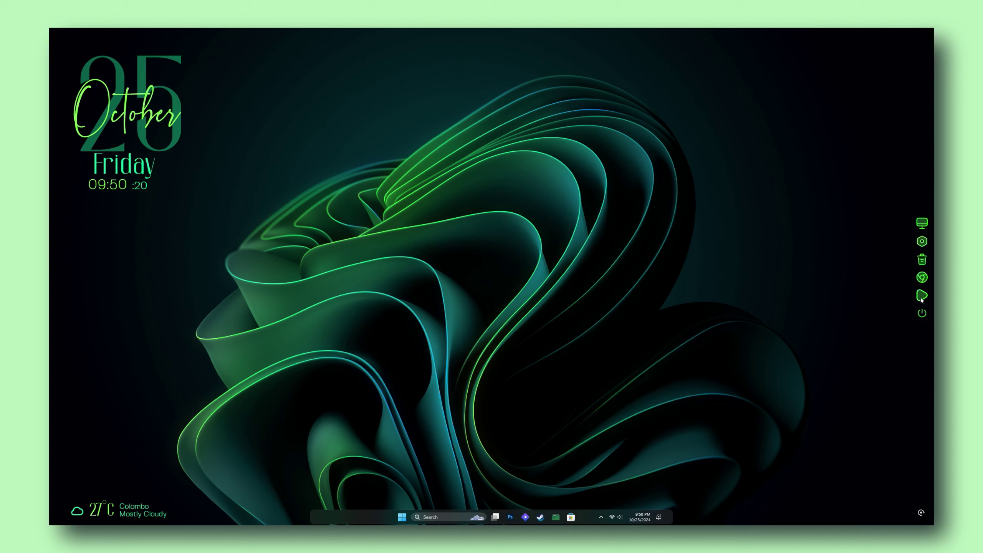
left_click(924, 225)
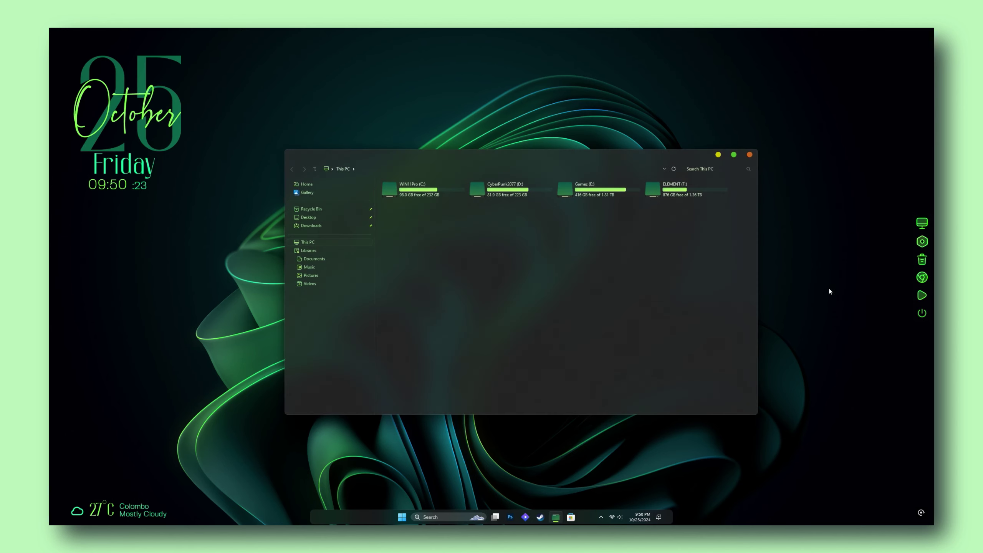
double_click(438, 194)
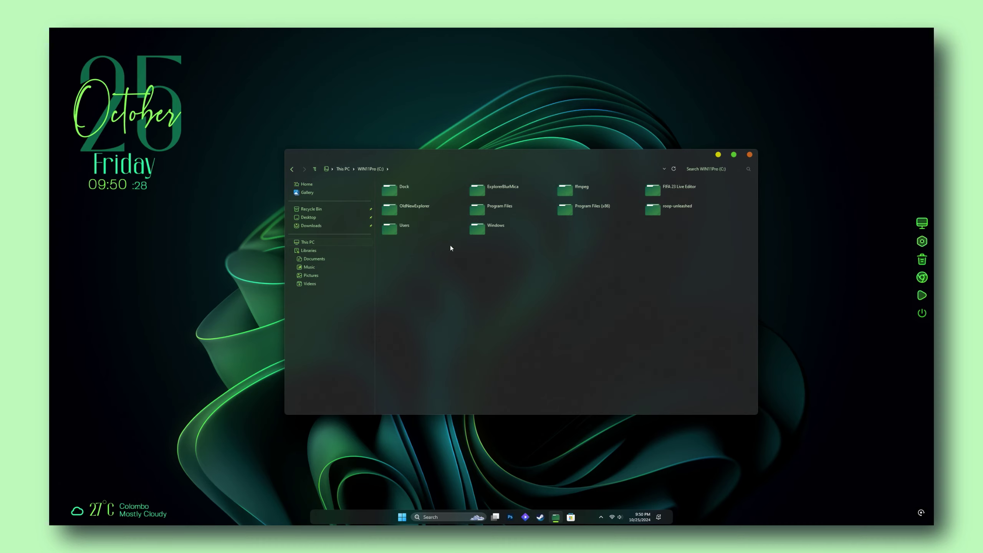
left_click(750, 154)
left_click(923, 241)
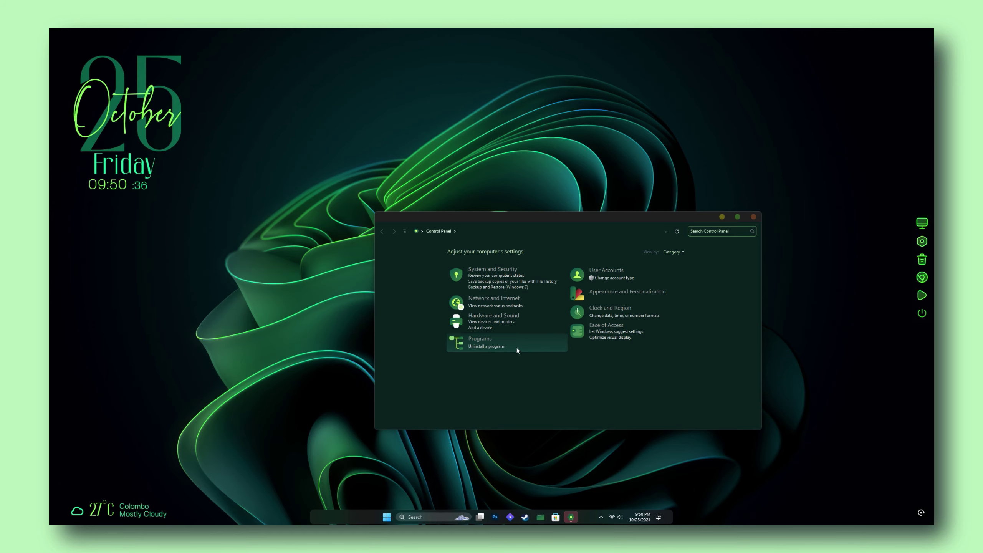
left_click(753, 217)
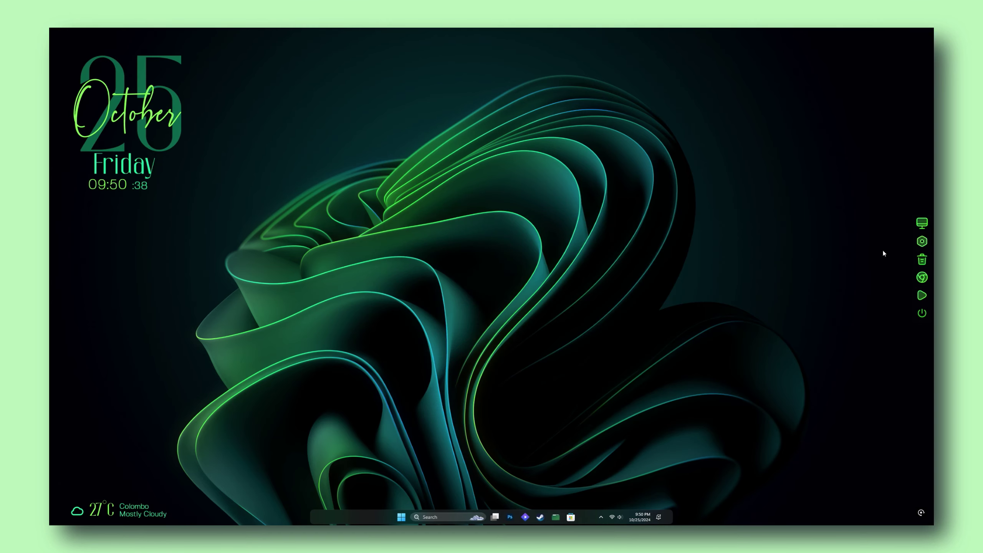
- Permanently delete all items in the Recycle Bin from the dock and close its window
left_click(922, 259)
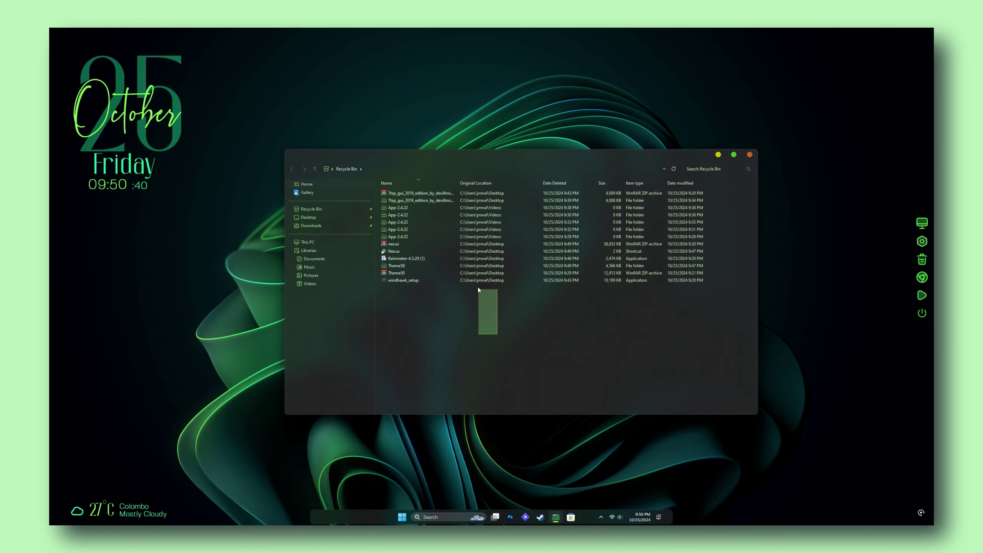
left_click_drag(478, 287, 453, 192)
right_click(453, 192)
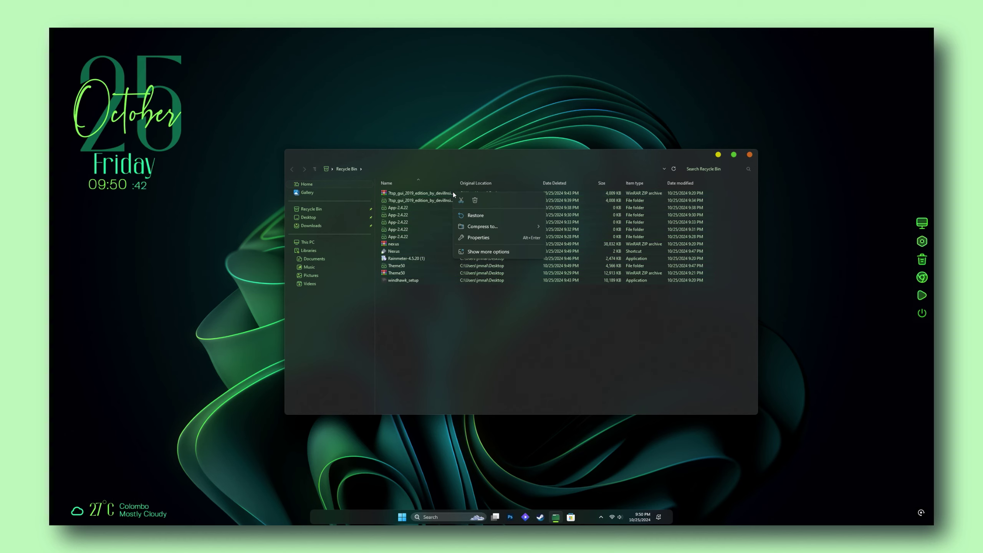
left_click(476, 200)
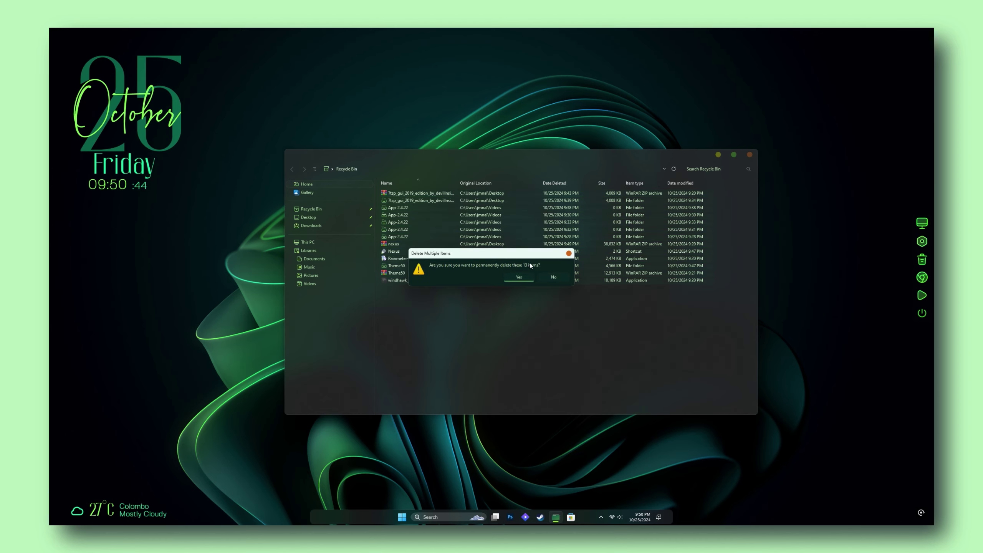
left_click(527, 280)
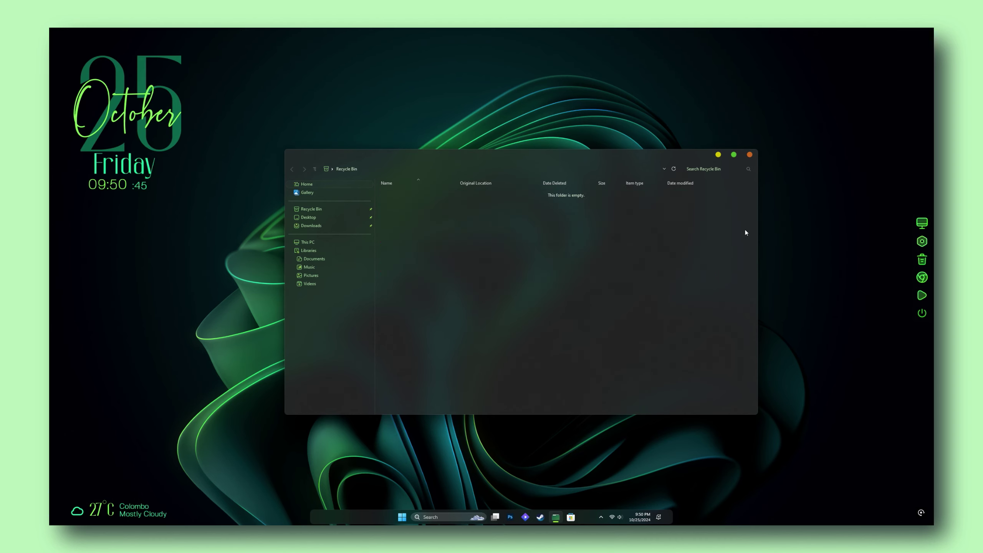
left_click(749, 155)
- Test the dock's Chrome and VLC media player shortcuts, closing each program again
left_click(923, 282)
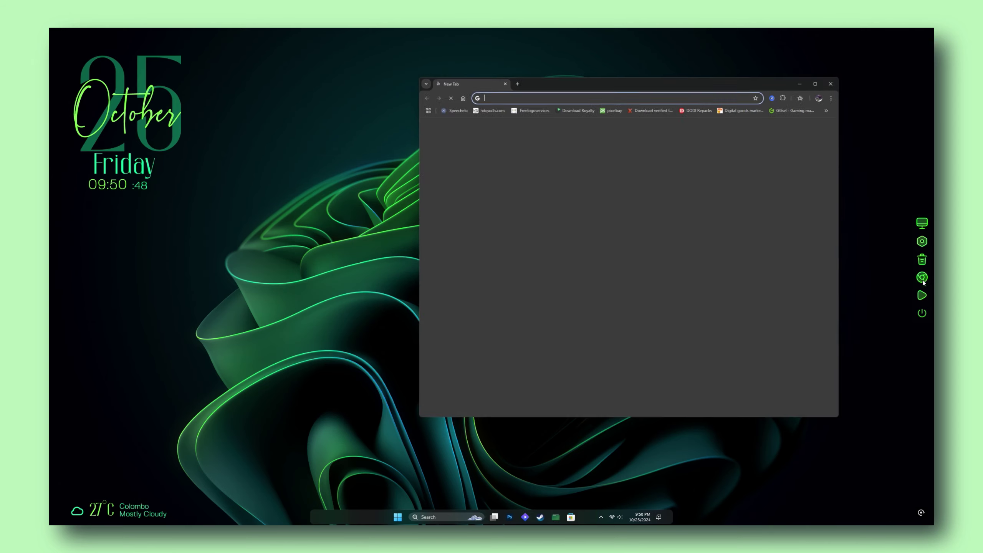
left_click(837, 79)
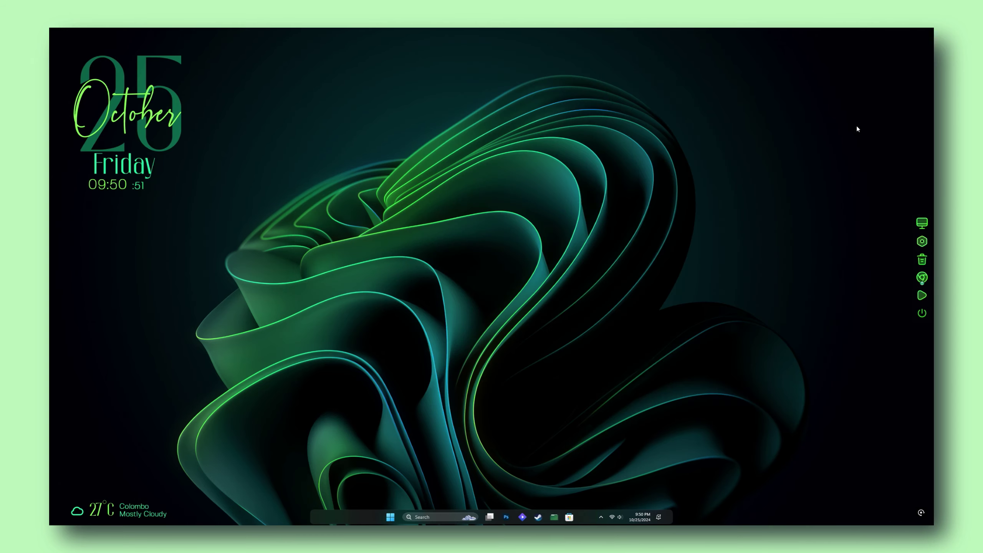
left_click(920, 297)
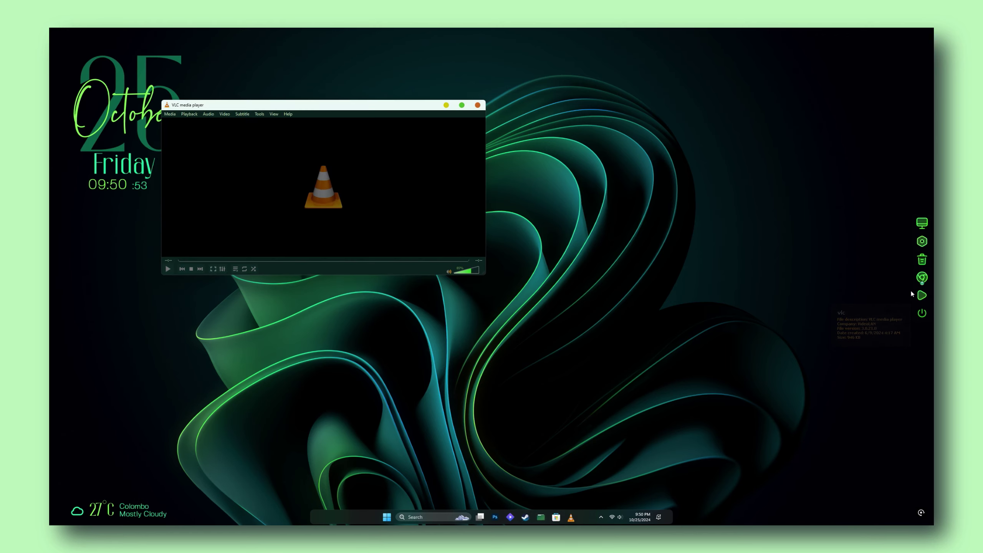
left_click(478, 106)
- Test the dock's shutdown shortcut, declining the shutdown, and view the styled Start menu
left_click(918, 316)
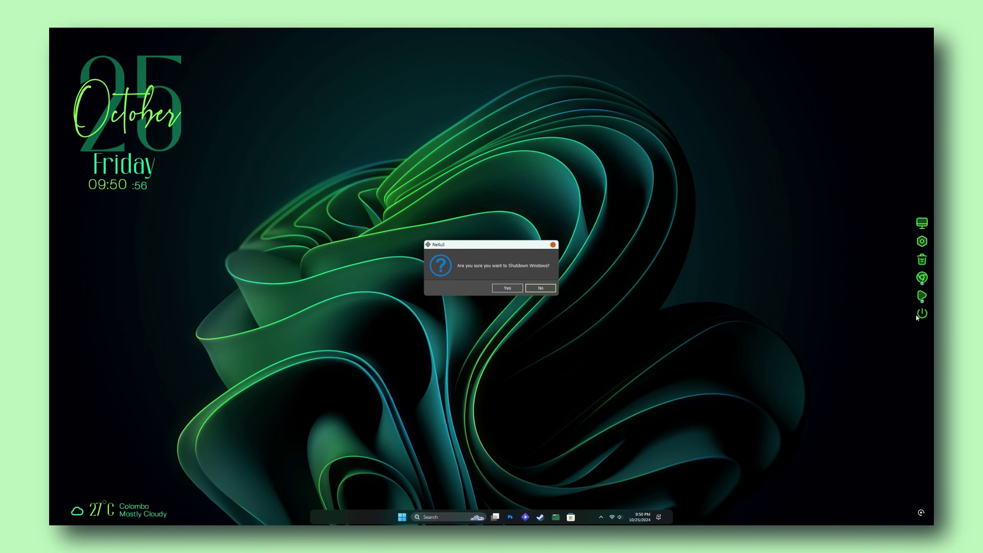
left_click(547, 290)
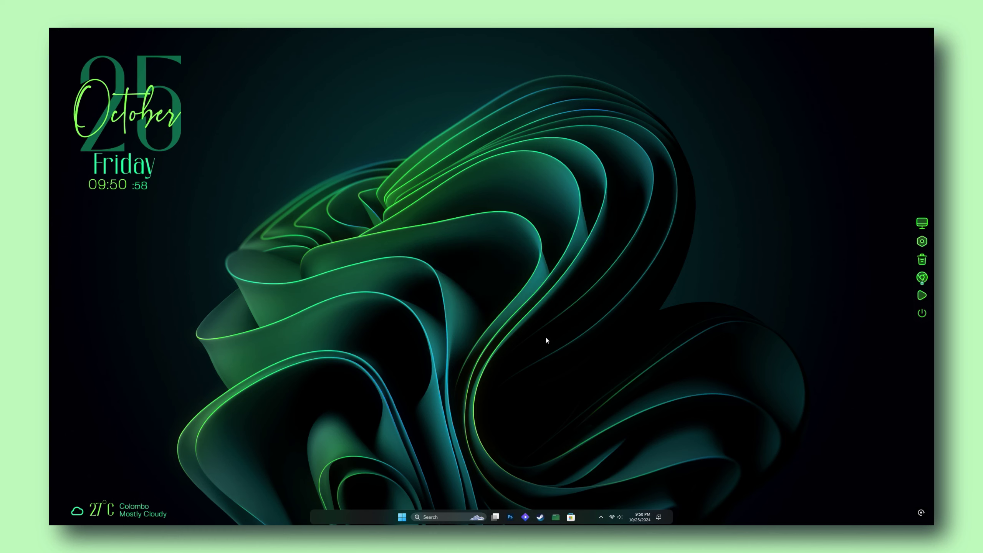
left_click(402, 517)
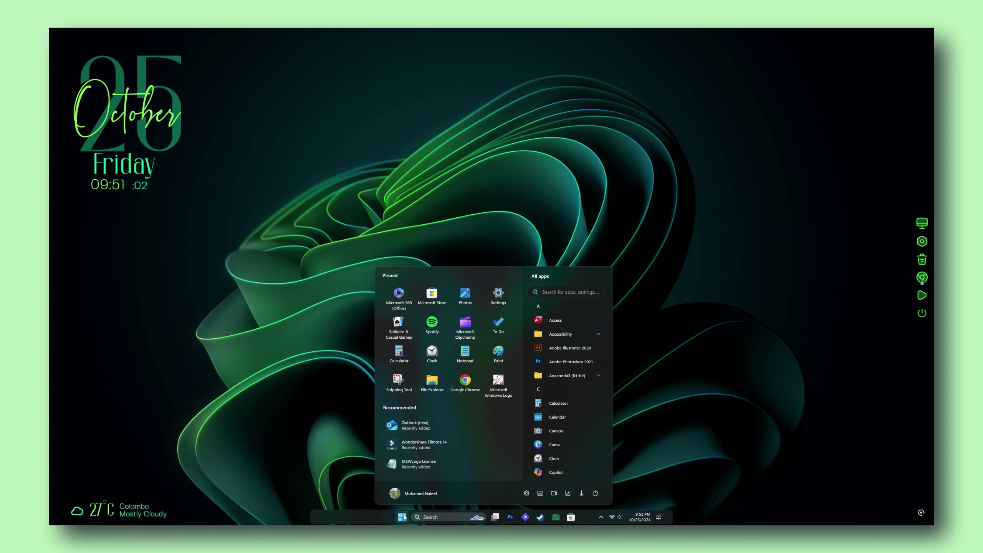
left_click(402, 516)
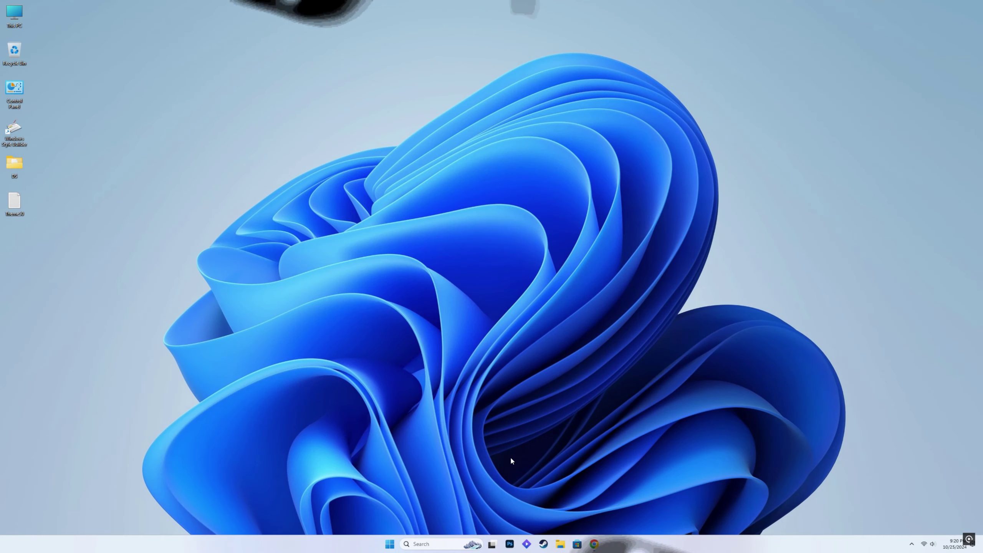
- In Chrome, download the Windhawk installer from windhawk.net and 7TSP GUI 2019 Edition from its DeviantArt page
left_click(594, 544)
left_click(579, 228)
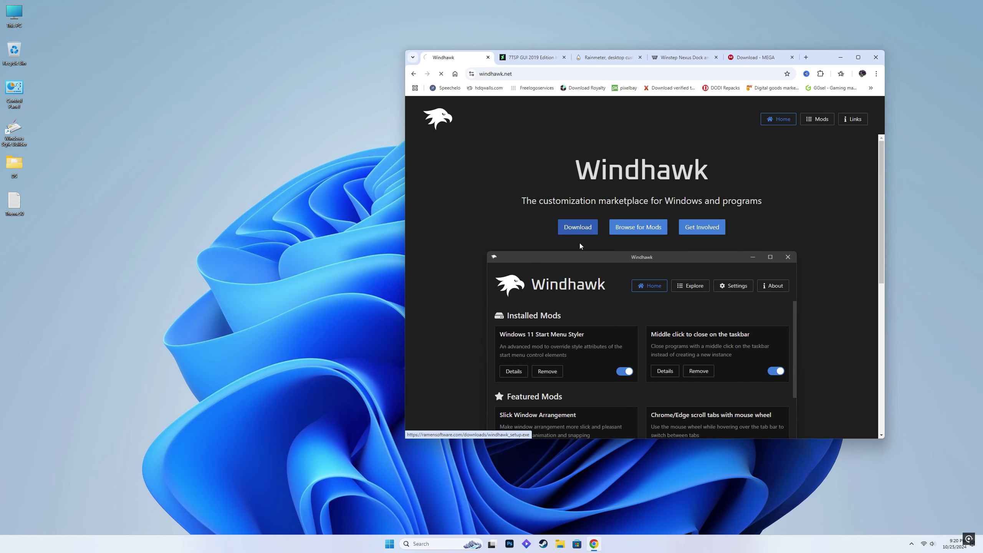
left_click(531, 56)
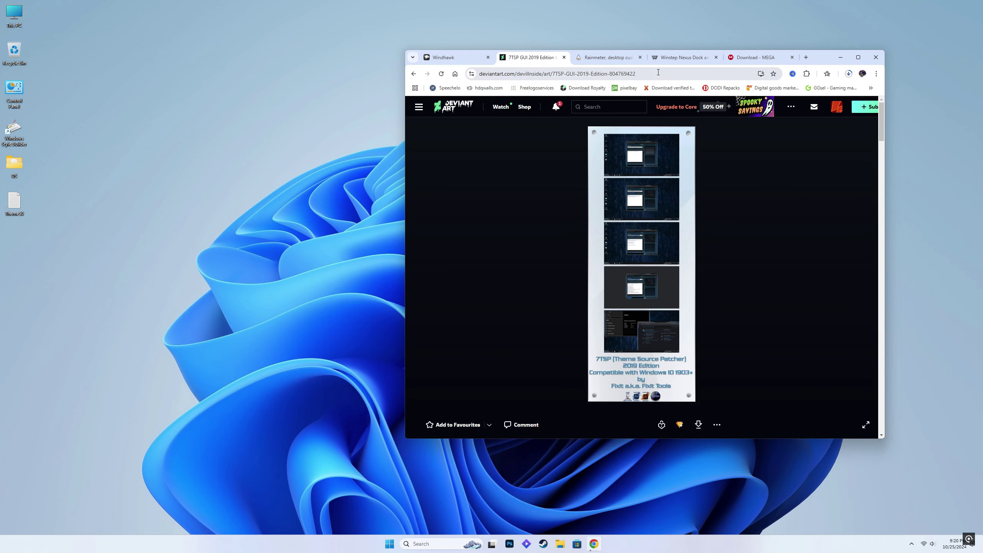
left_click(699, 386)
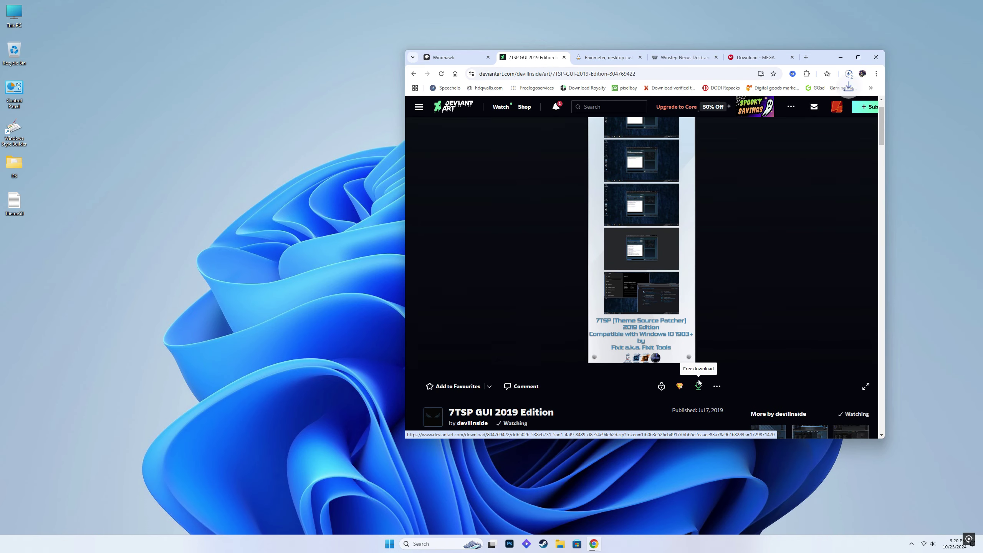
- Download the Rainmeter installer and the free Winstep Nexus dock from their websites
left_click(606, 58)
left_click(641, 327)
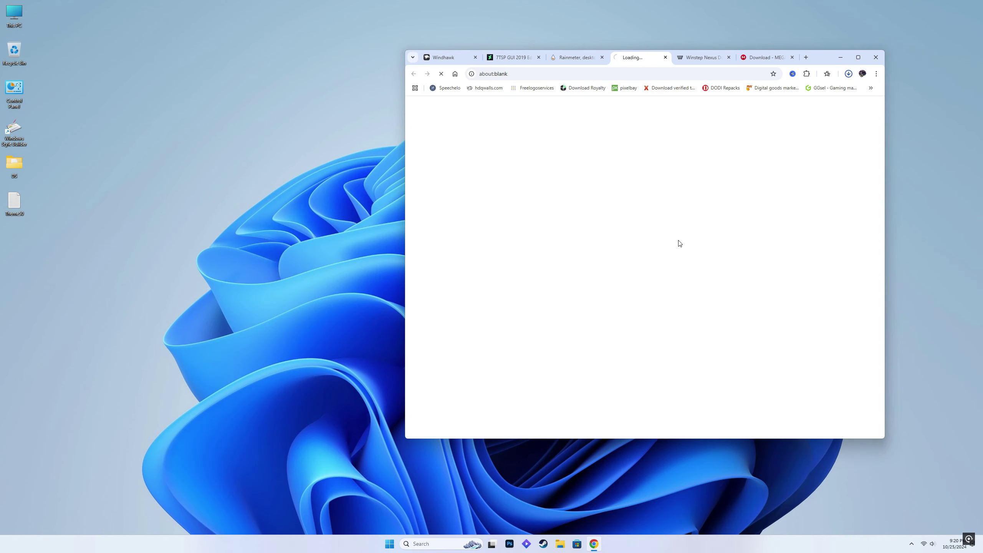
left_click(682, 57)
scroll(596, 269, "down", 3)
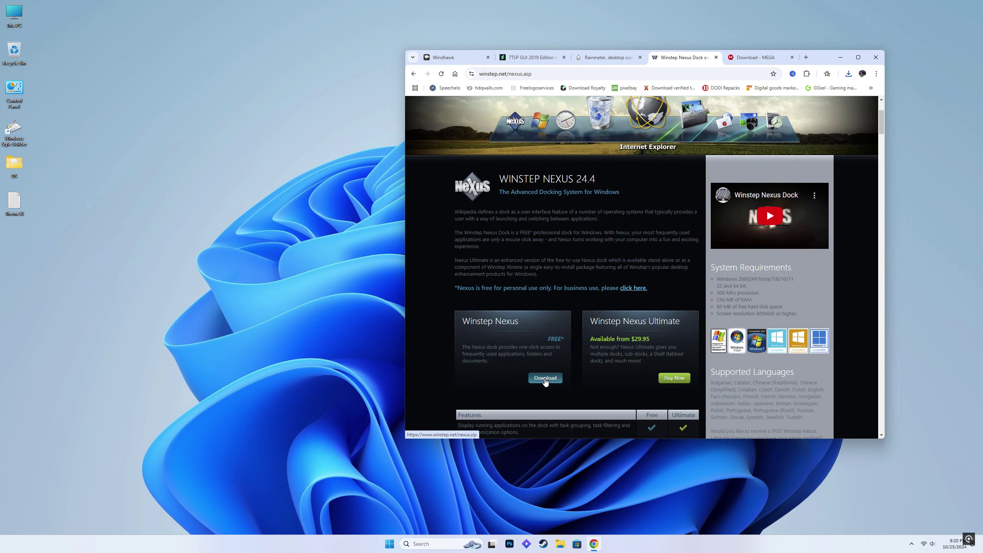
- Download Theme50.zip from its MEGA page and minimize the browser
left_click(749, 61)
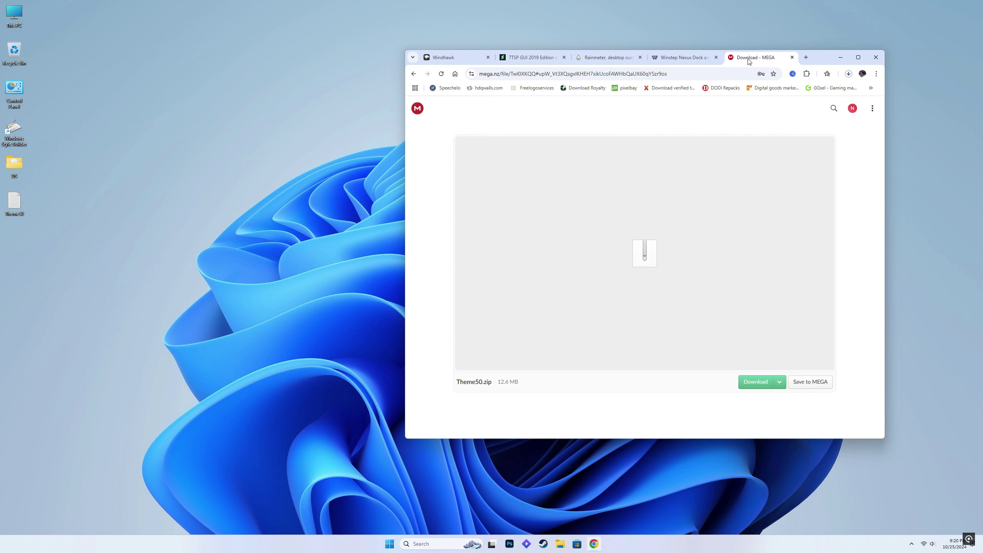
left_click(749, 385)
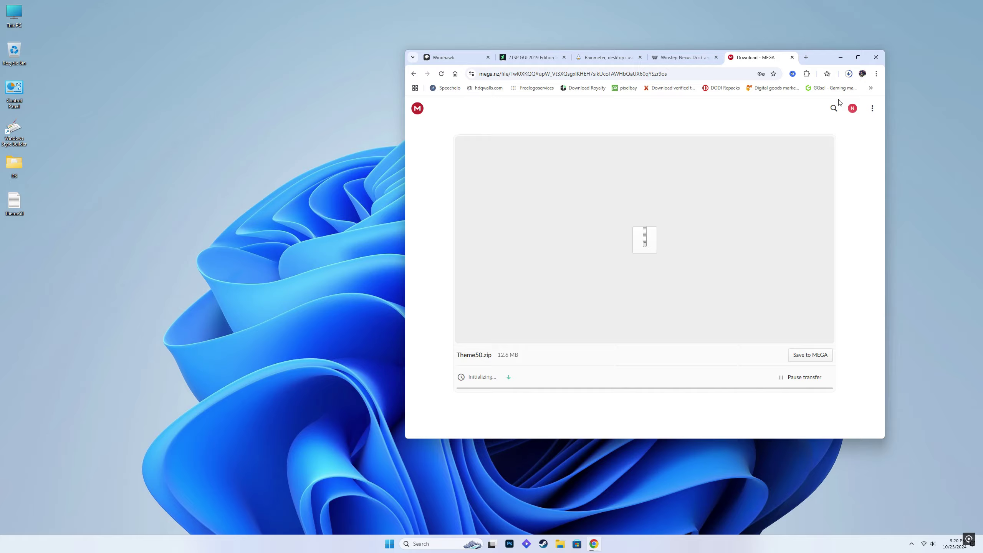
left_click(842, 57)
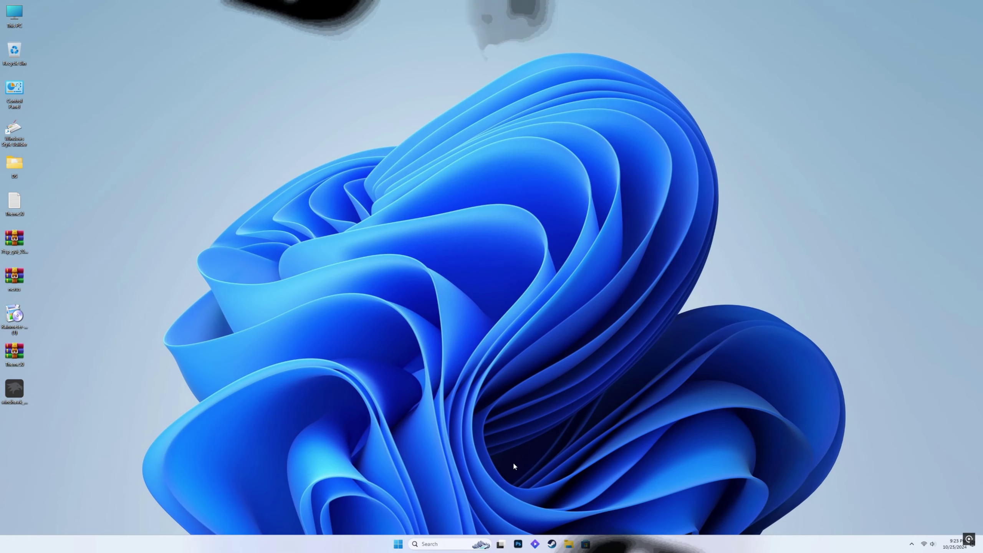
- Extract the Theme50 archive into a Theme50 folder on the Desktop and open that folder
right_click(21, 353)
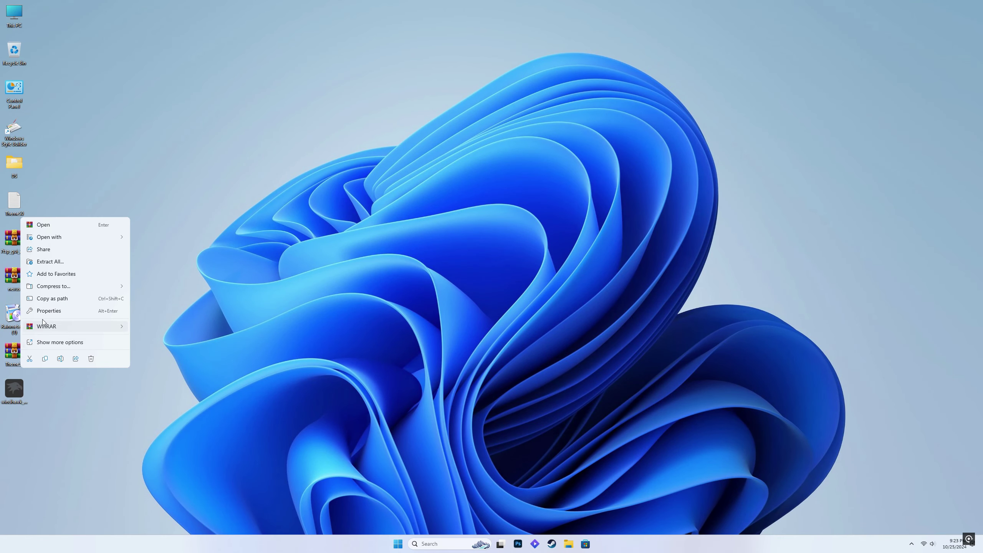
left_click(61, 261)
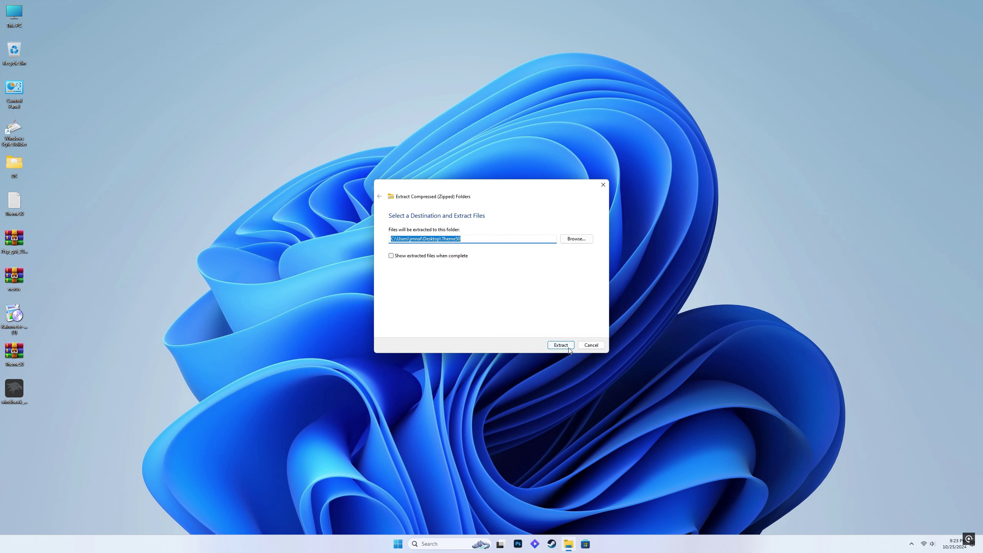
left_click(569, 349)
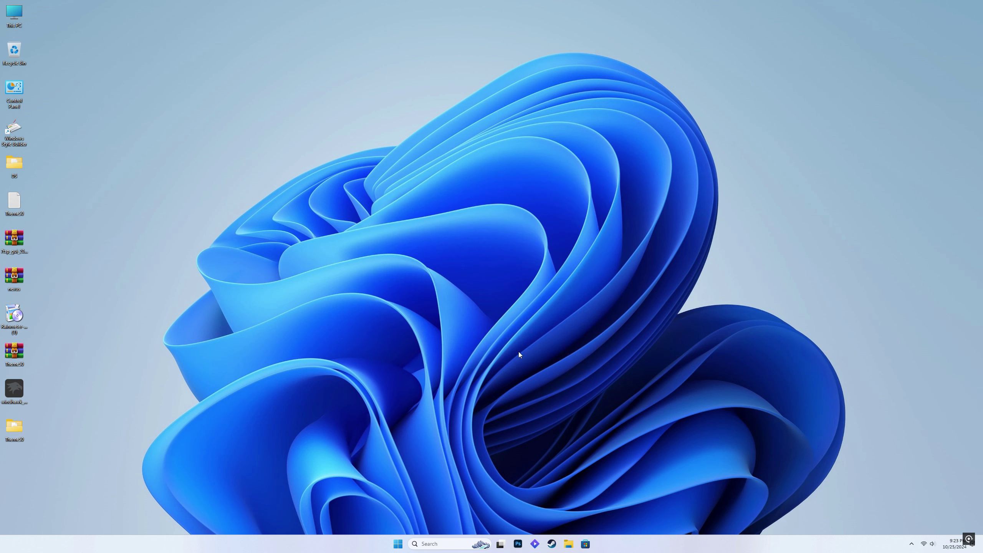
double_click(14, 426)
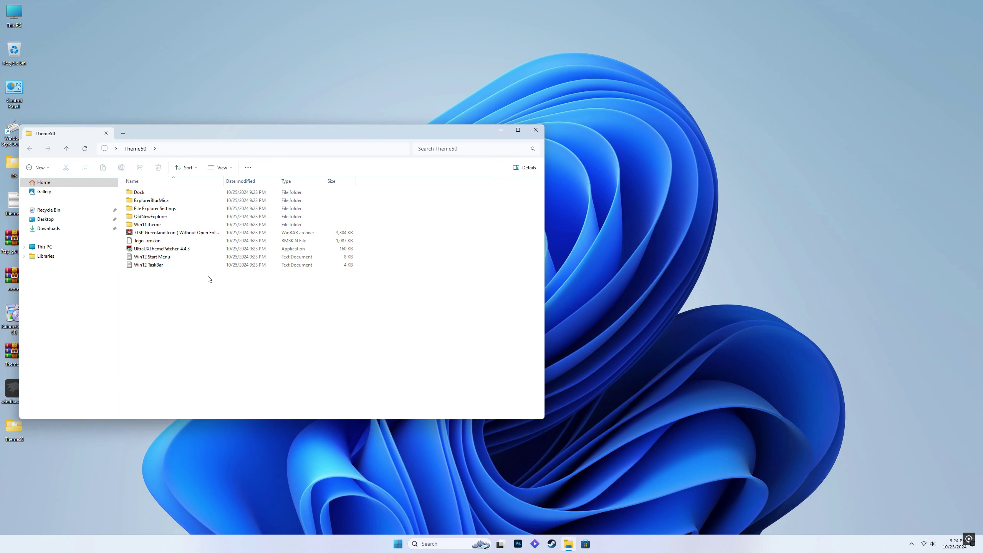
- Install UltraUXThemePatcher 4.4.3 from the Theme50 folder, accepting the licence terms, and finish with an immediate reboot
double_click(182, 249)
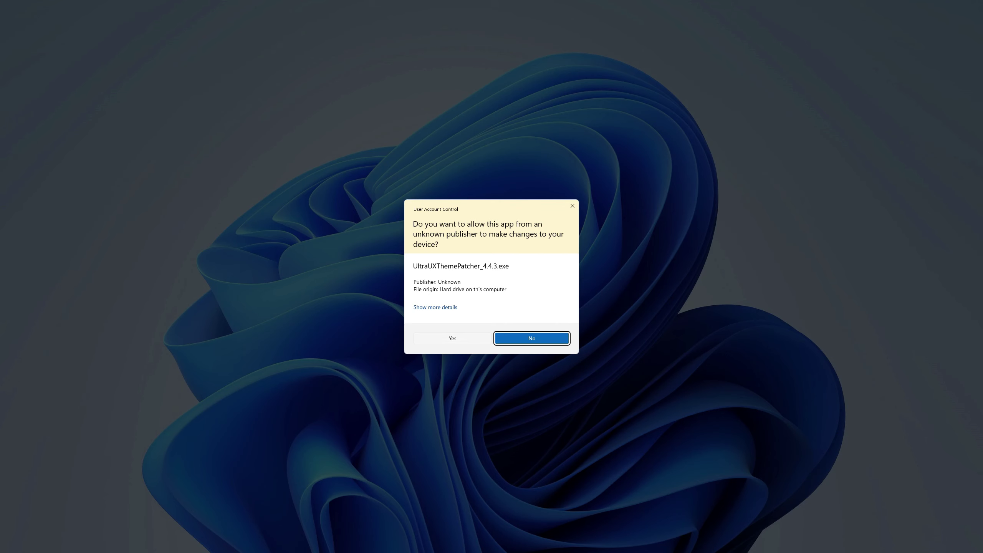
left_click(476, 337)
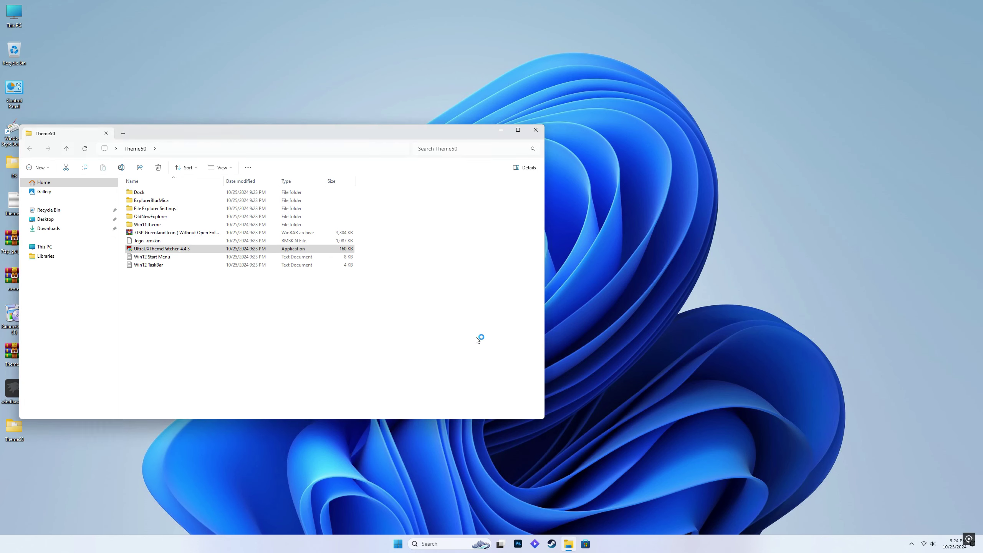
left_click(539, 332)
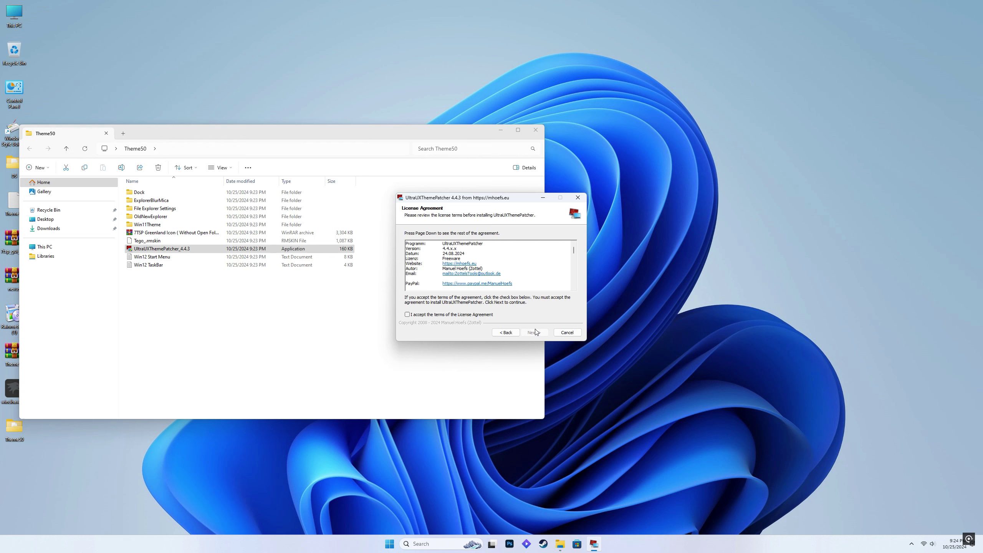
left_click(450, 316)
left_click(542, 332)
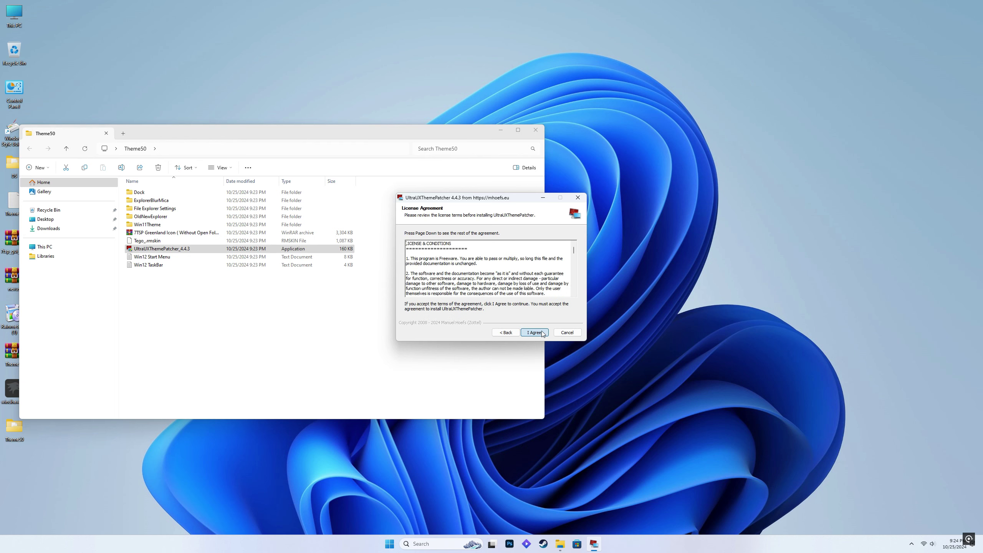
left_click(534, 332)
left_click(535, 333)
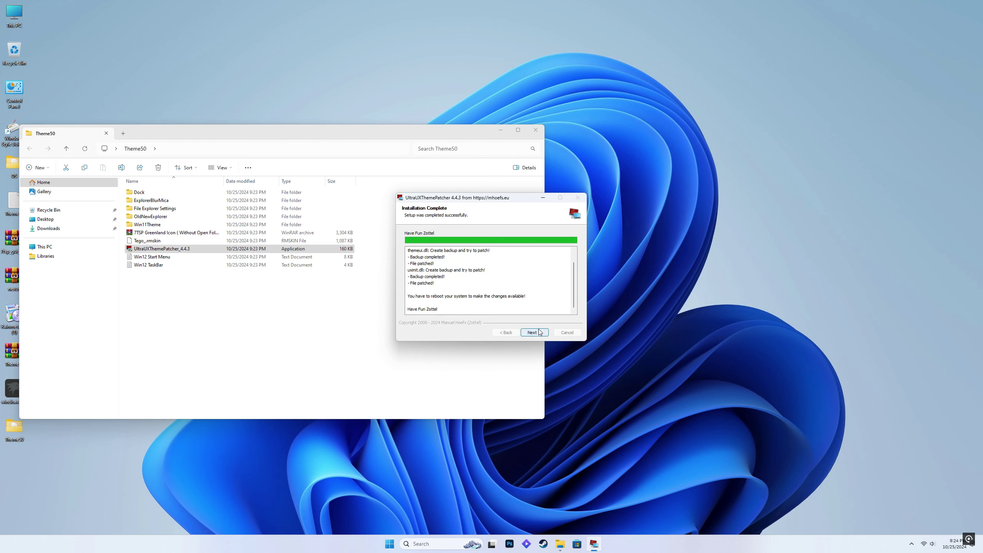
left_click(537, 331)
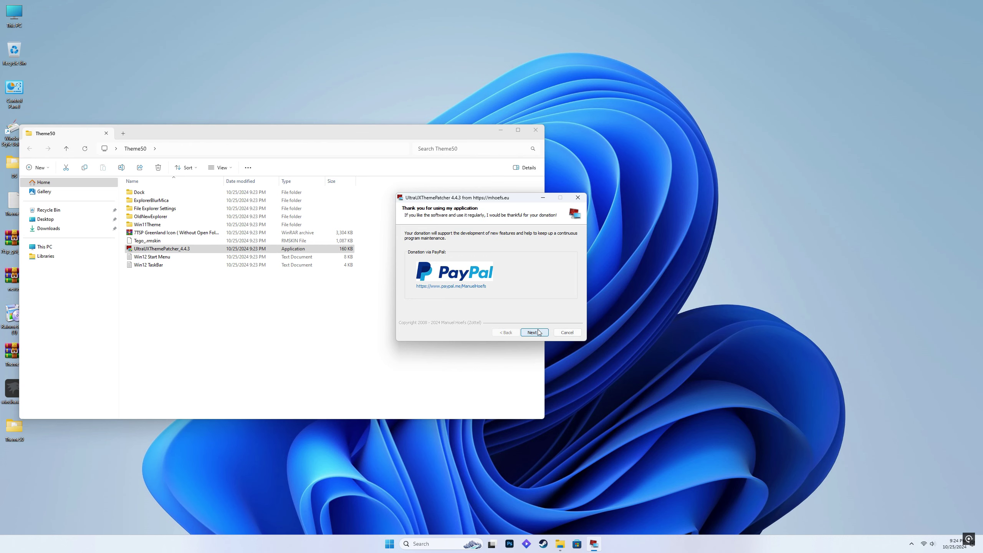
left_click(539, 333)
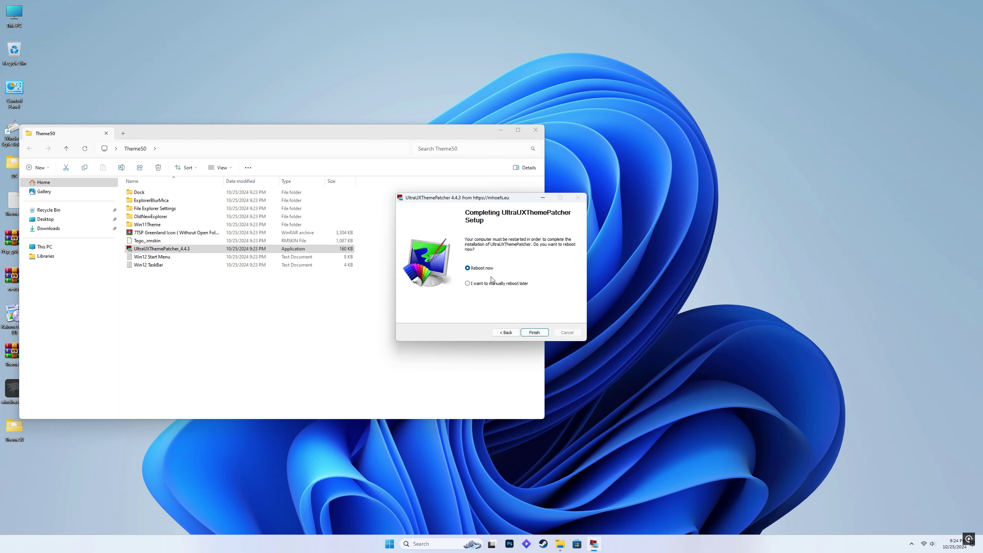
left_click(534, 332)
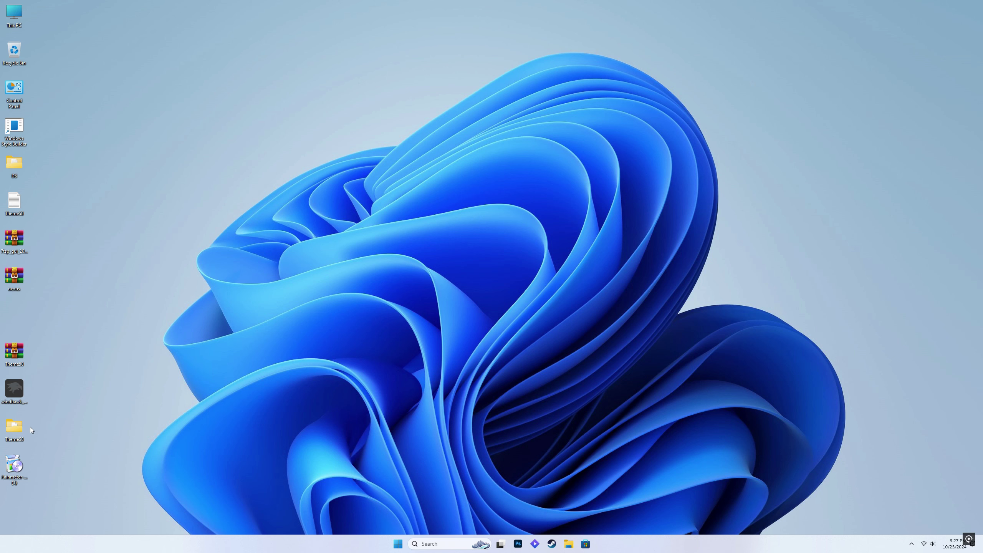
- Cut the Greenland folder and the Greenland - MAC theme file from the Win11Theme folder inside Theme50
double_click(11, 428)
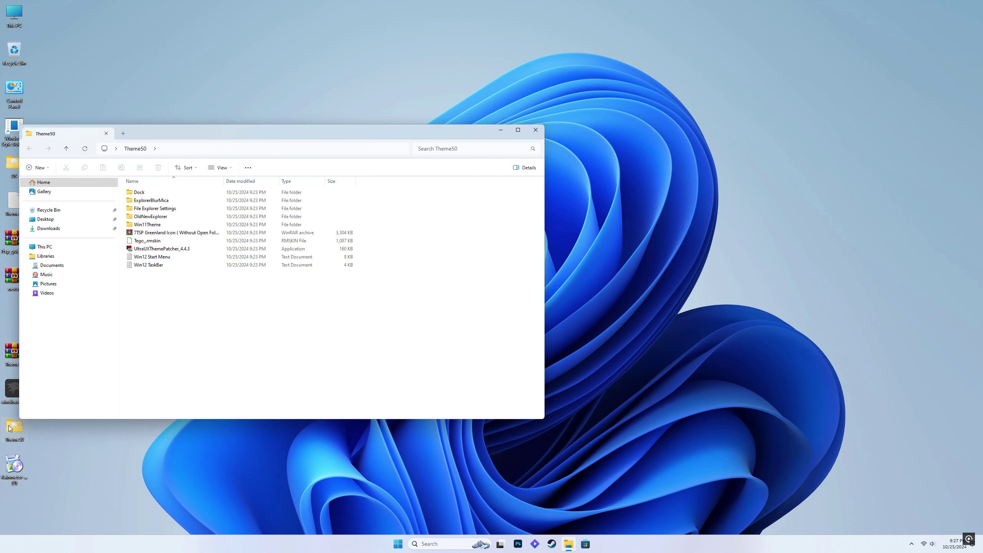
double_click(159, 225)
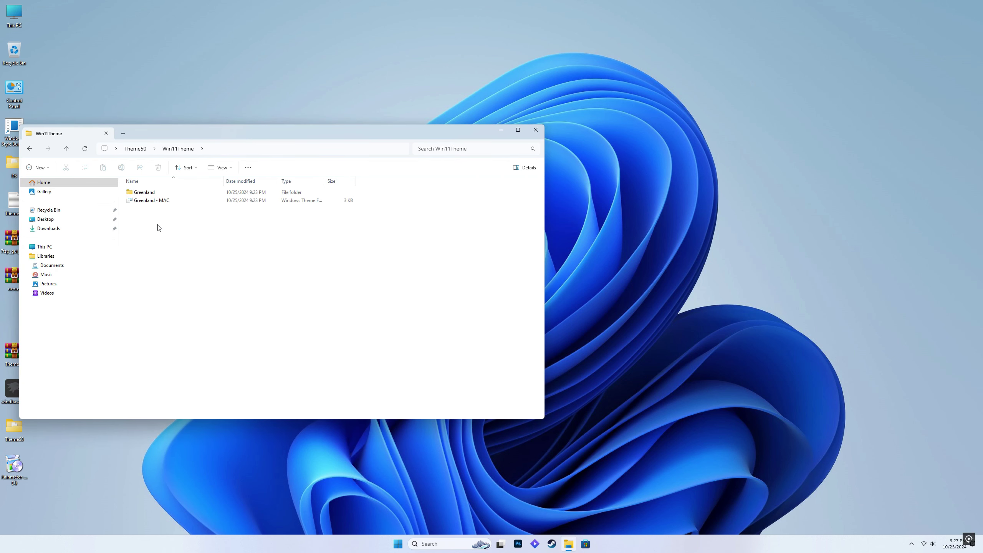
left_click_drag(158, 224, 155, 191)
right_click(155, 190)
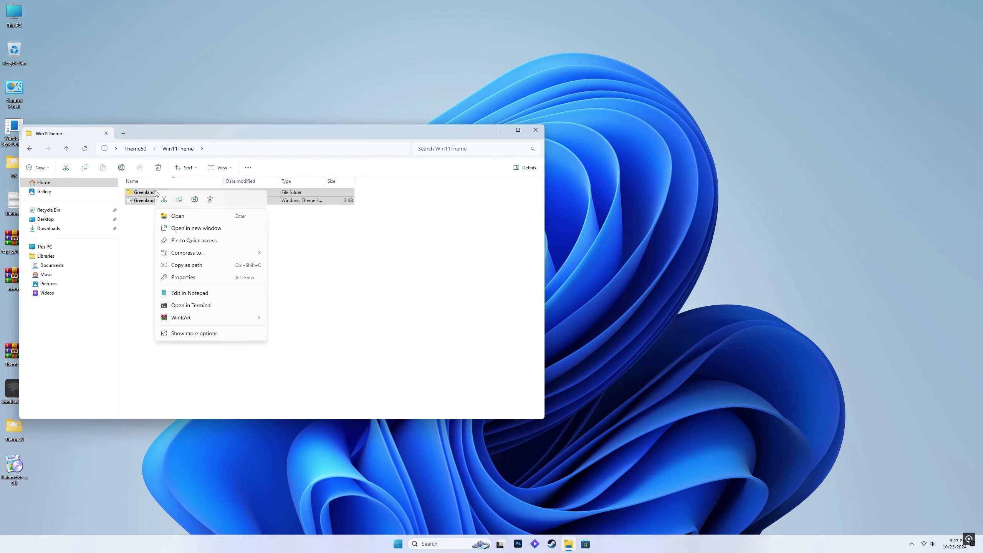
left_click(164, 200)
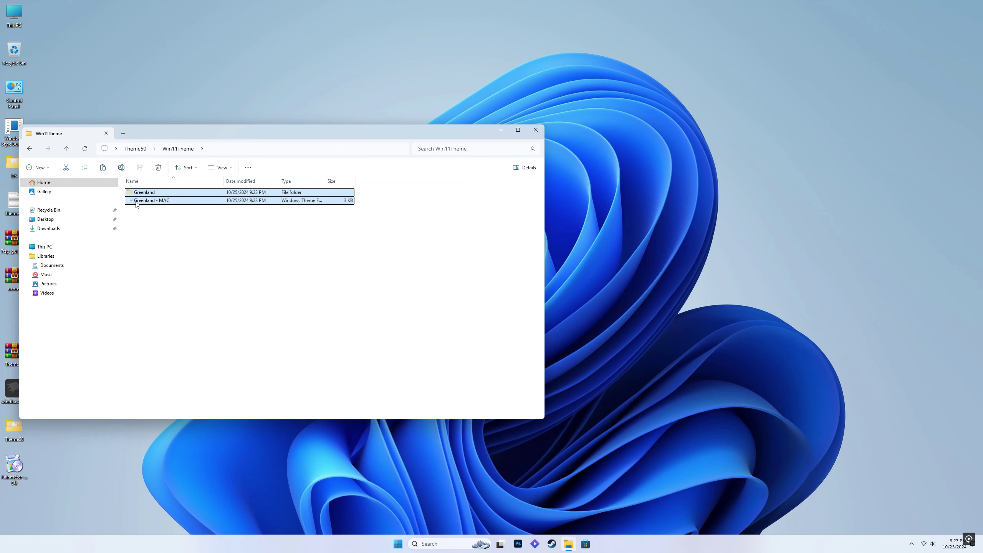
- Paste the cut Greenland items into C:\Windows\Resources\Themes with administrator permission and close the window
left_click(43, 247)
double_click(171, 192)
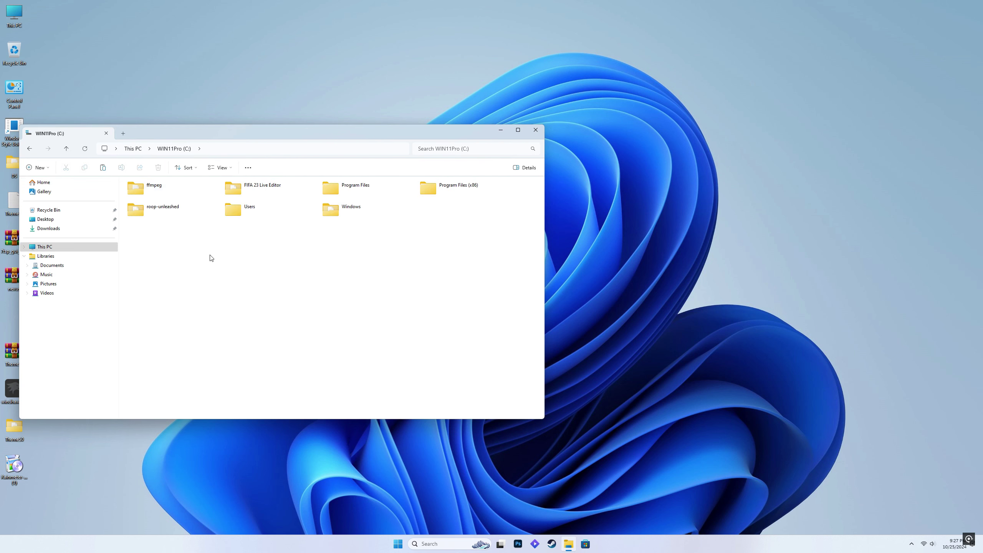
double_click(329, 212)
scroll(187, 362, "down", 6)
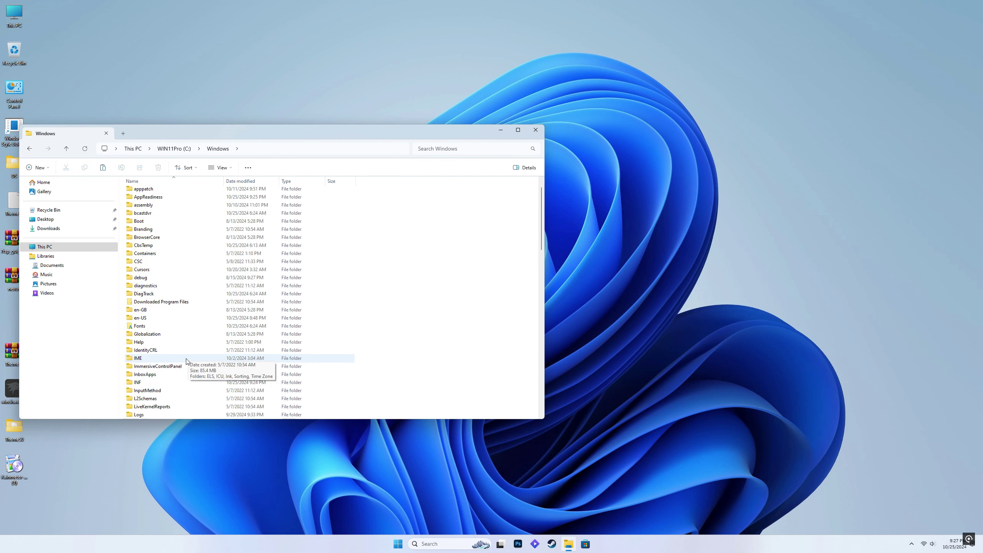
scroll(187, 362, "down", 4)
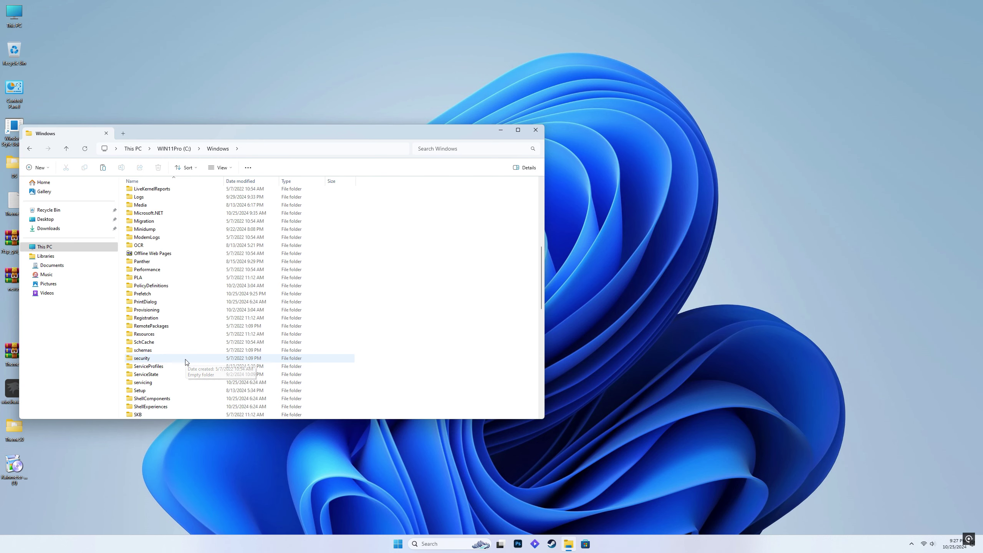
left_click(151, 333)
double_click(151, 334)
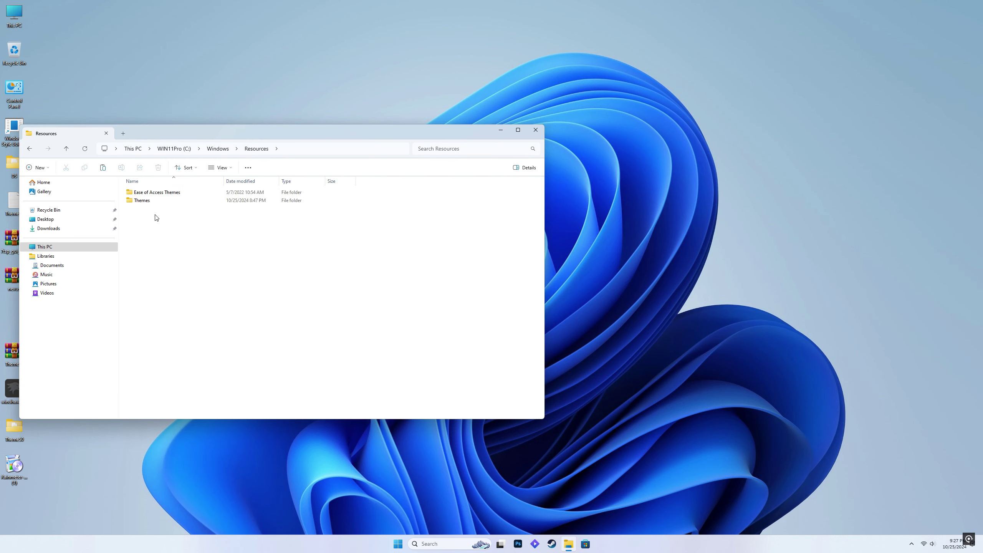
double_click(147, 200)
right_click(270, 370)
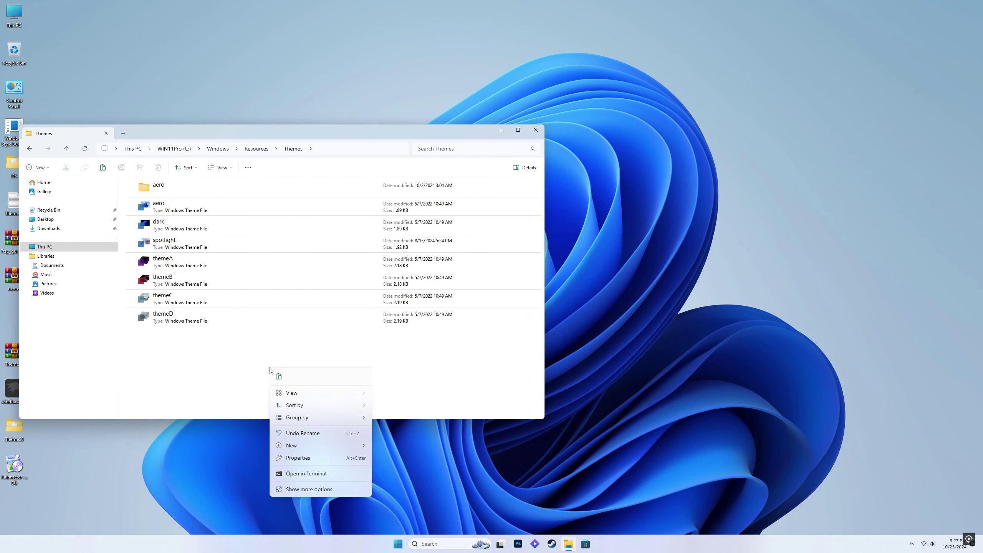
left_click(278, 375)
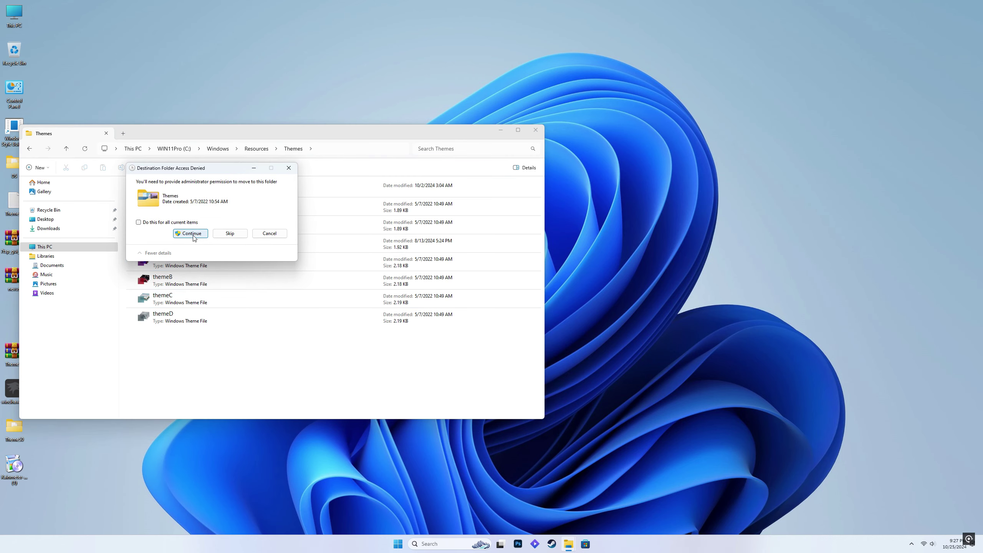
left_click(188, 233)
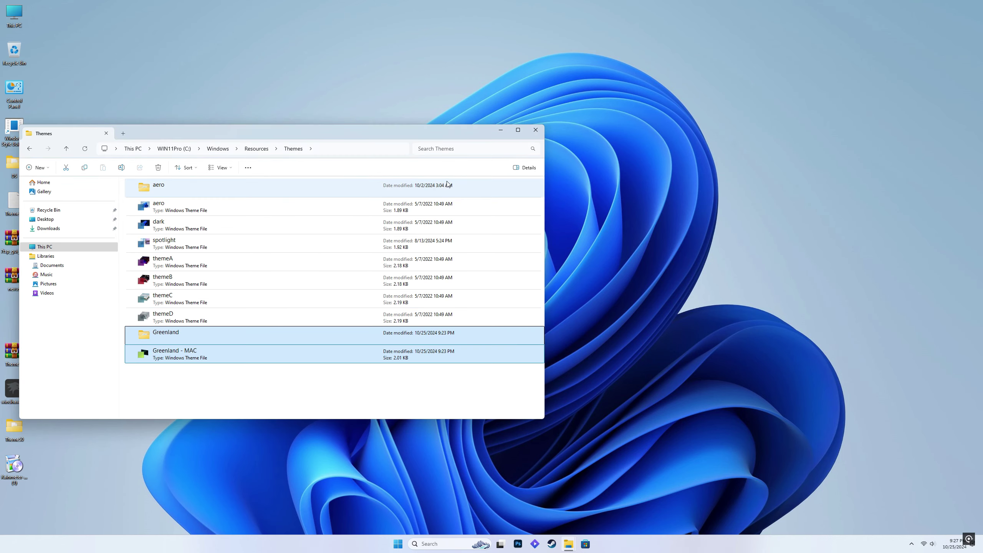
left_click(536, 130)
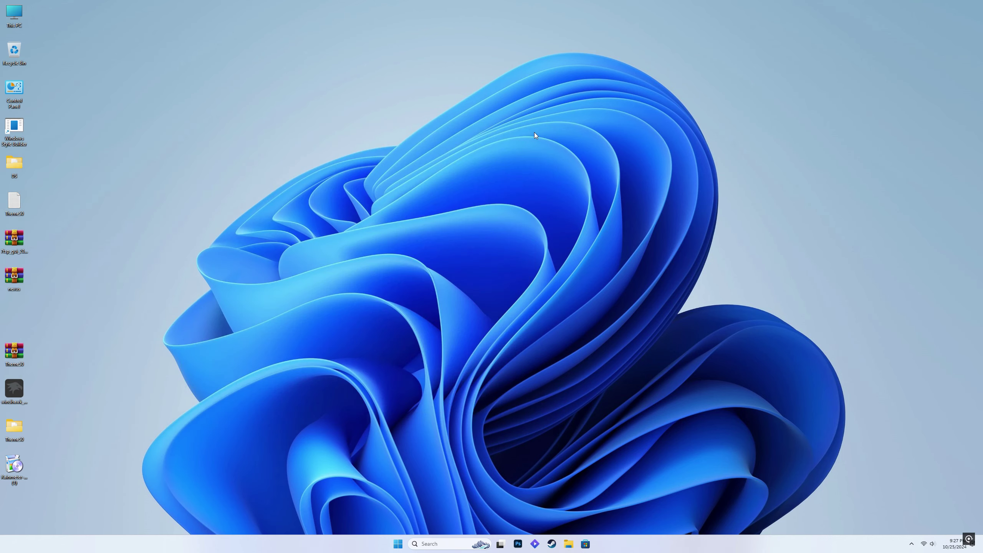
- Apply the Greenland - MAC theme in the Windows personalization settings and check its look in a This PC window
right_click(586, 219)
left_click(623, 297)
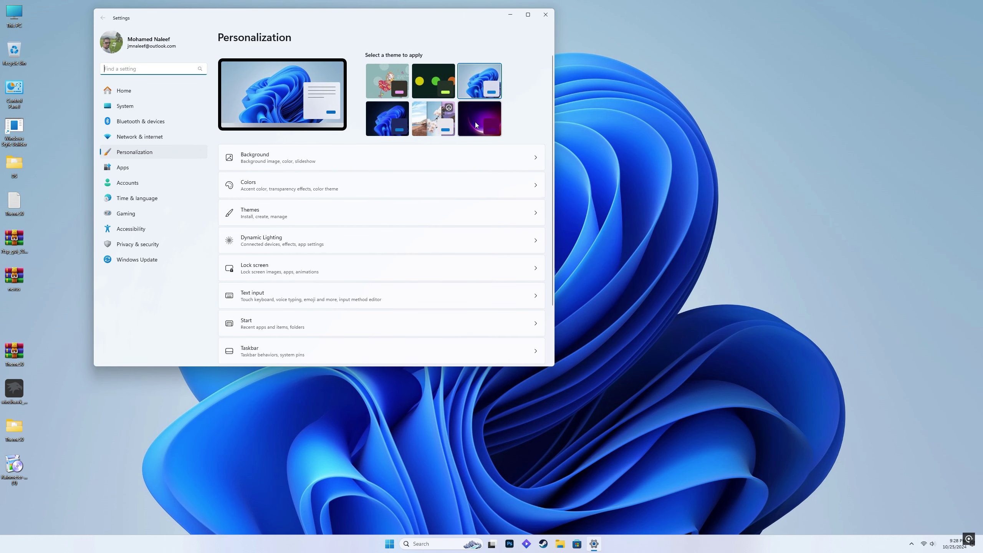
left_click(282, 219)
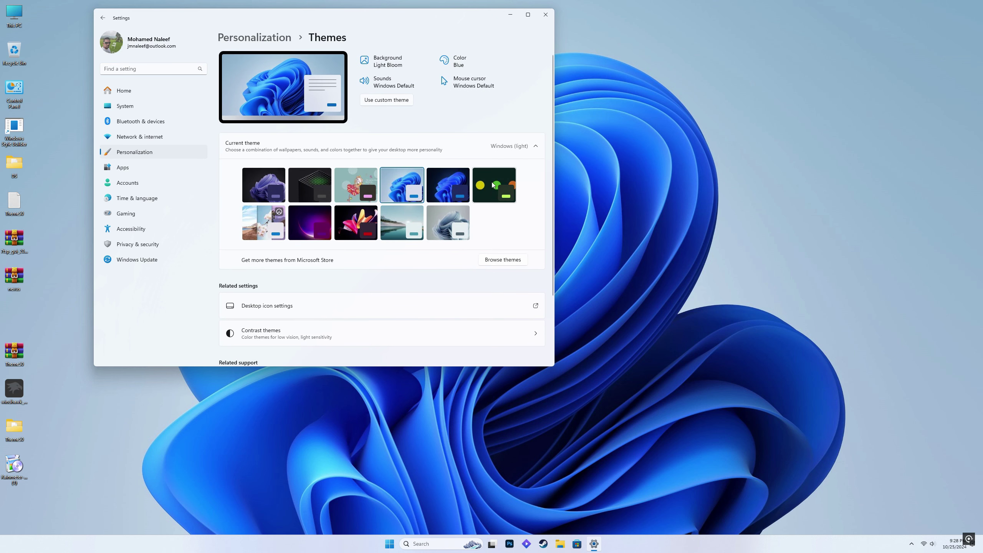
left_click(493, 184)
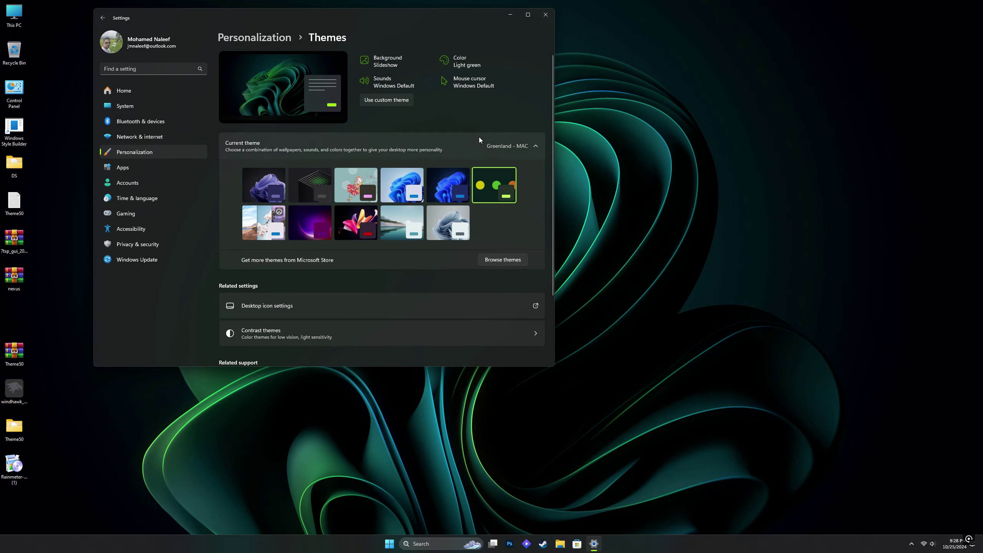
left_click(545, 15)
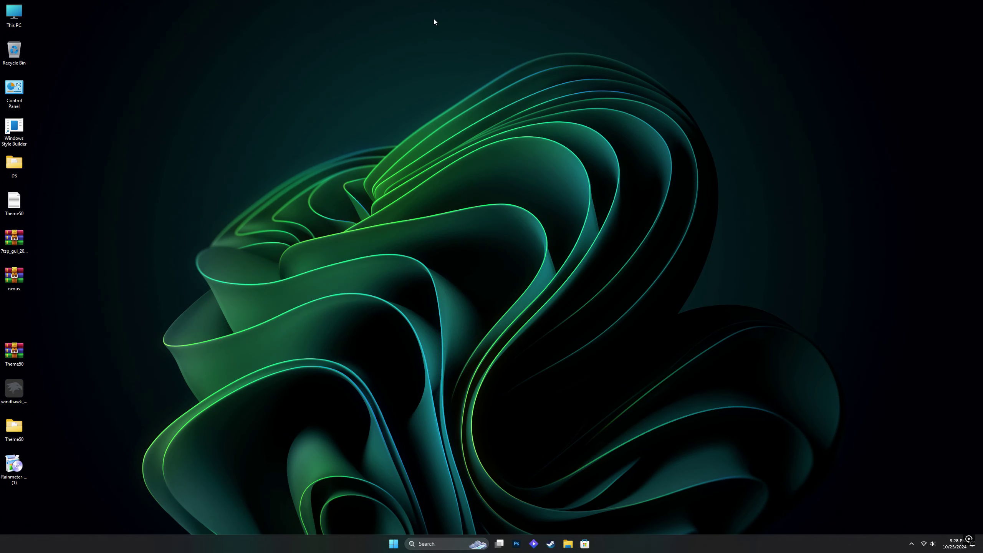
double_click(15, 13)
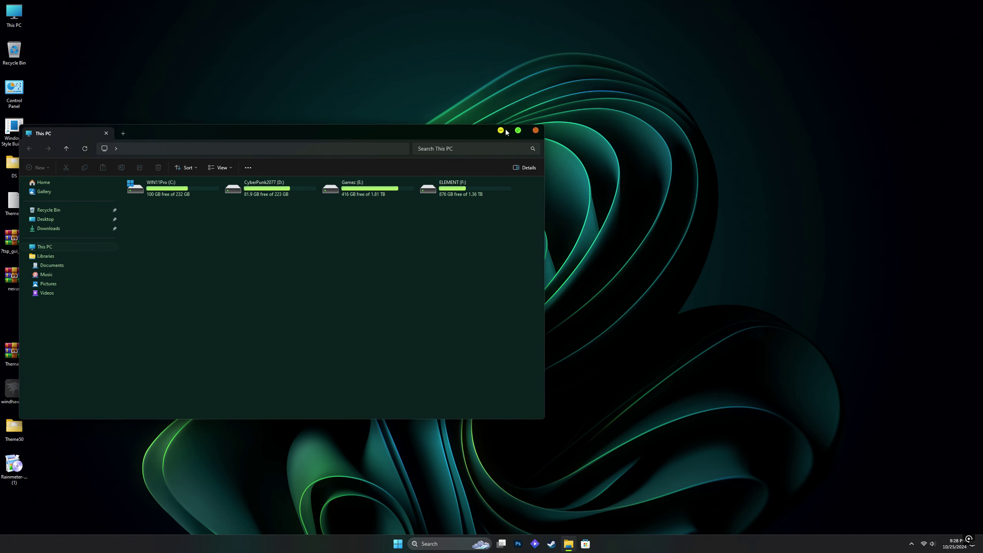
left_click(537, 130)
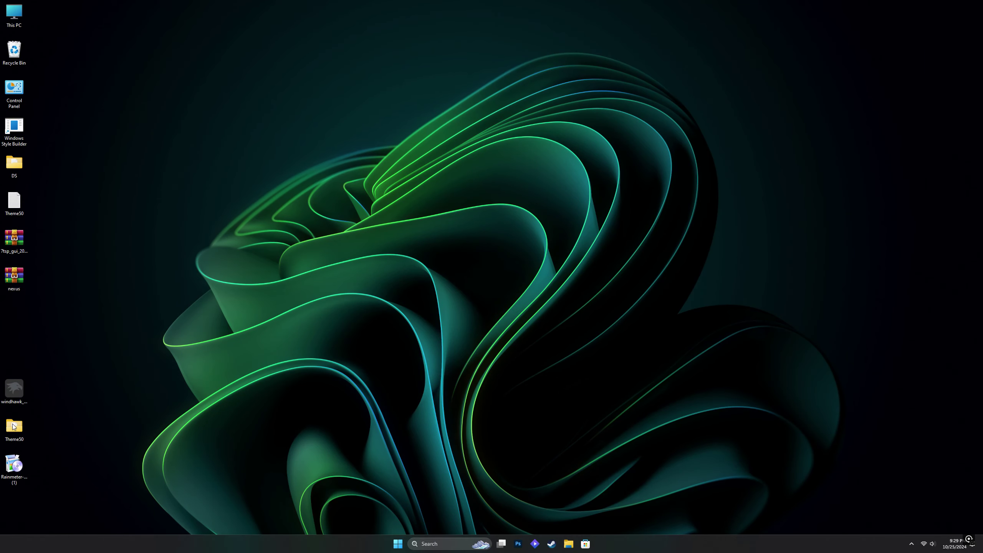
- Run the Classic File Explorer batch file from Theme50's File Explorer Settings folder despite the SmartScreen block, and close the Explorer window
double_click(14, 427)
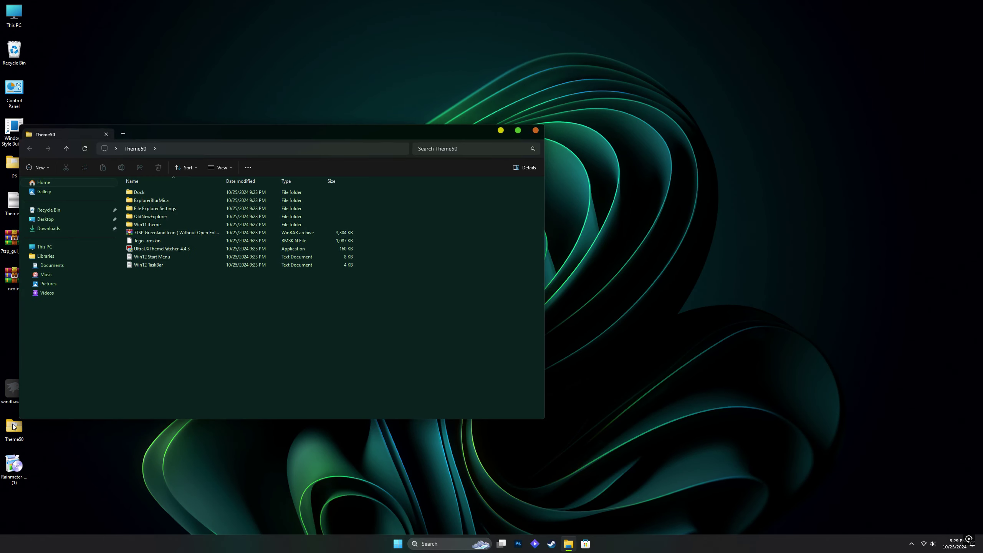
left_click_drag(283, 138, 485, 145)
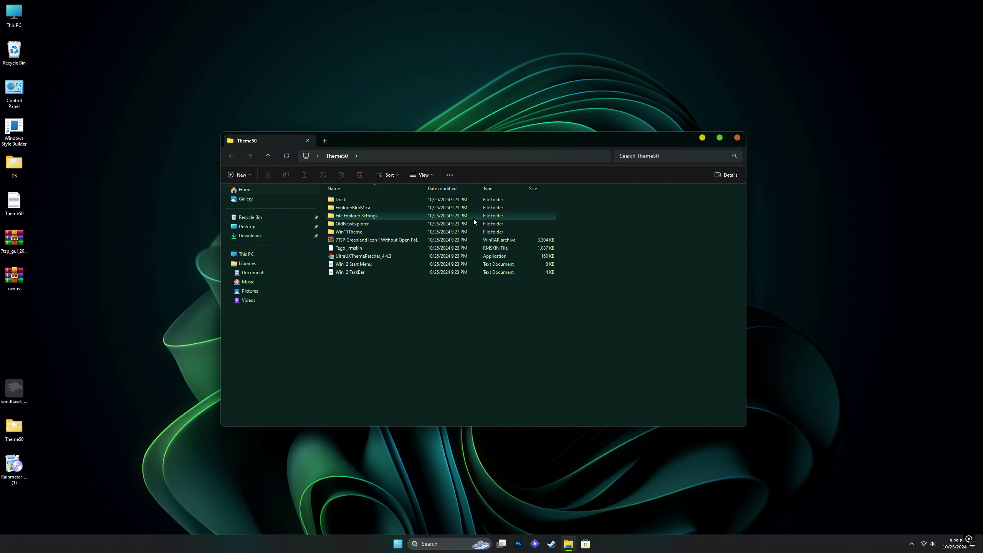
double_click(353, 216)
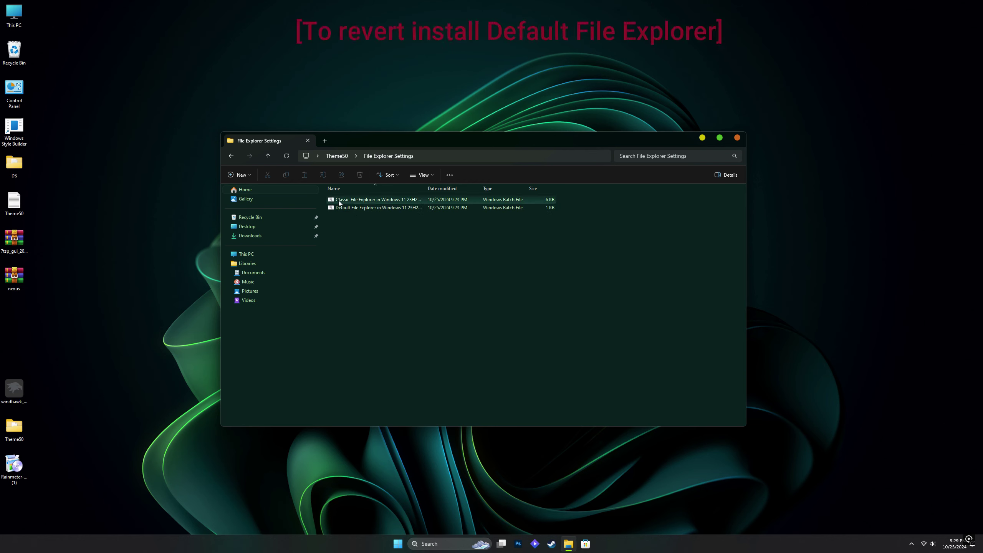
double_click(361, 199)
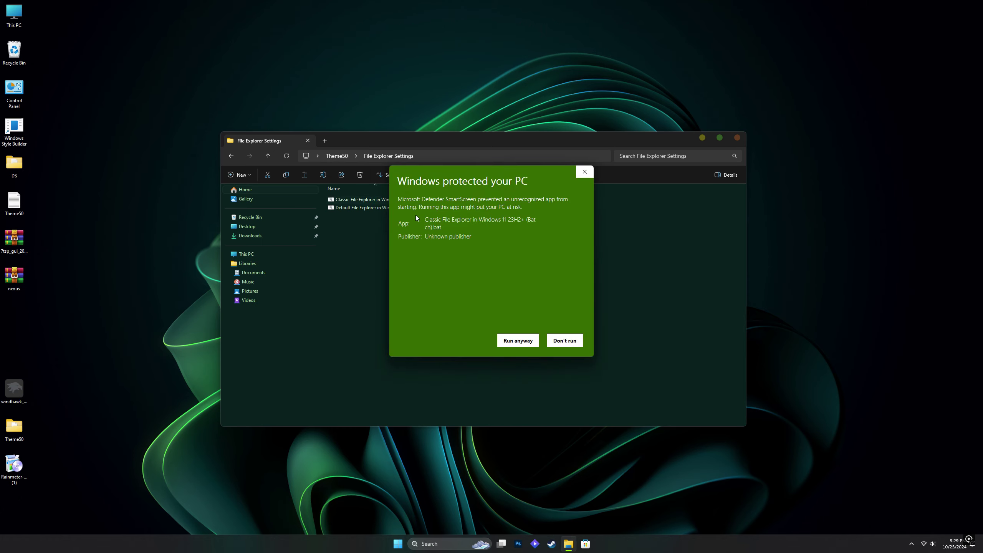
left_click(510, 340)
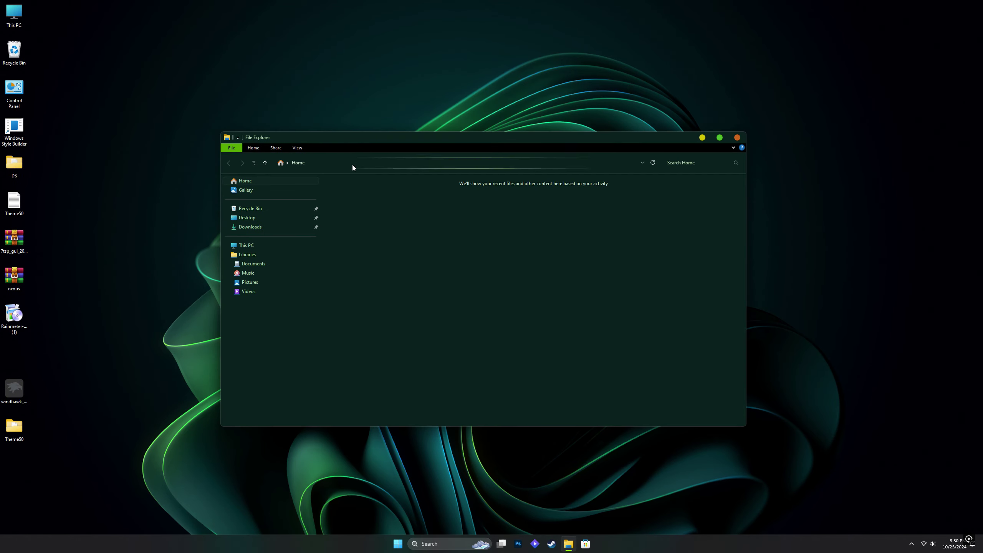
left_click(737, 138)
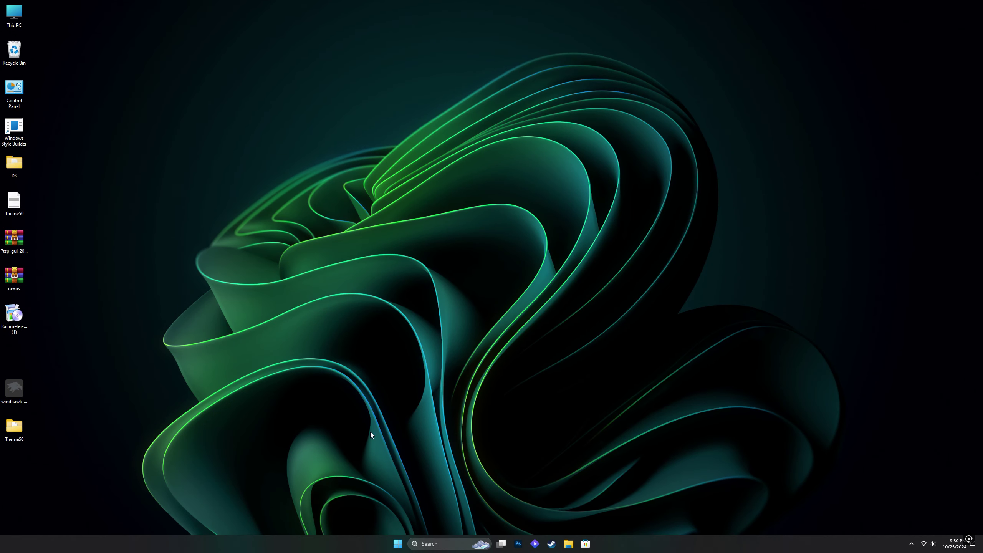
- Move the OldNewExplorer folder from Theme50 to the root of the C: drive
double_click(14, 428)
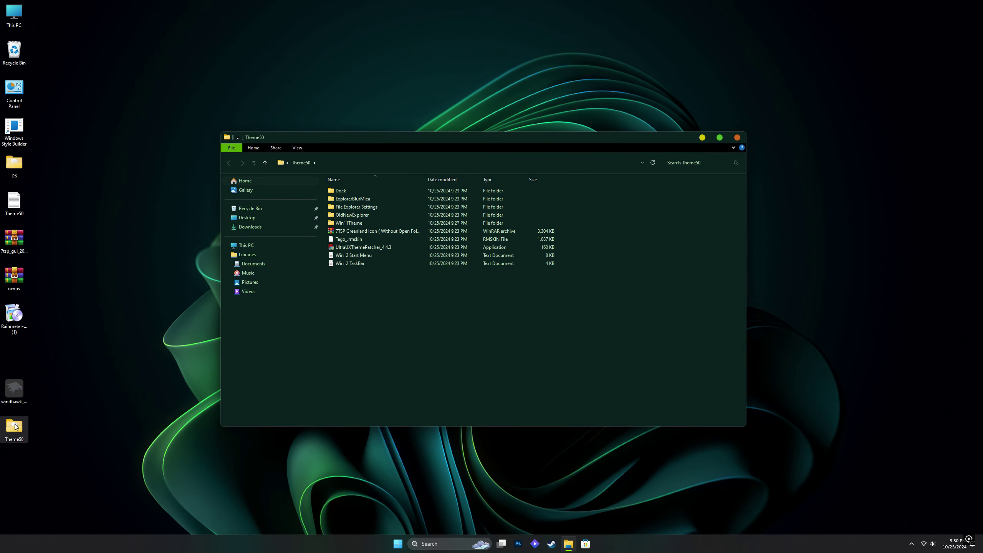
right_click(359, 216)
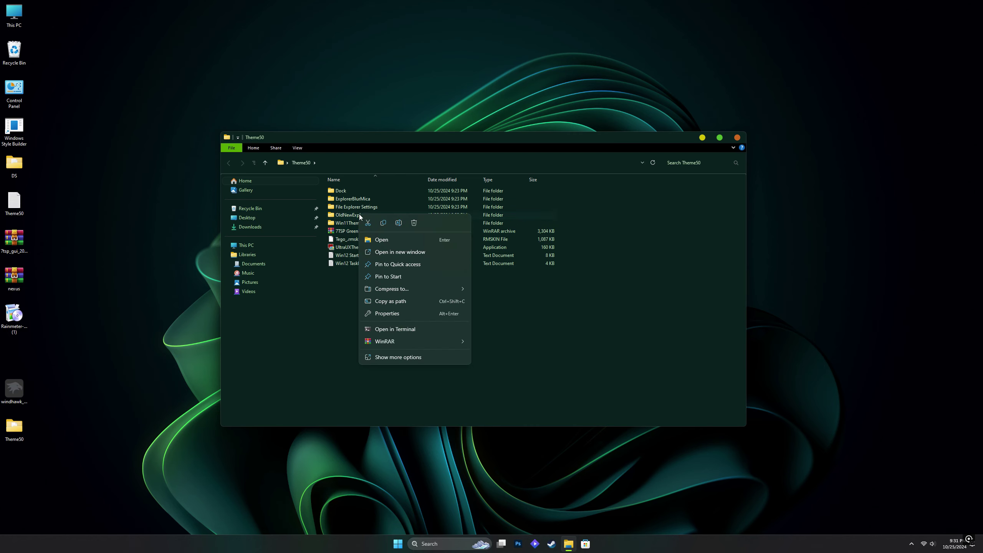
left_click(366, 222)
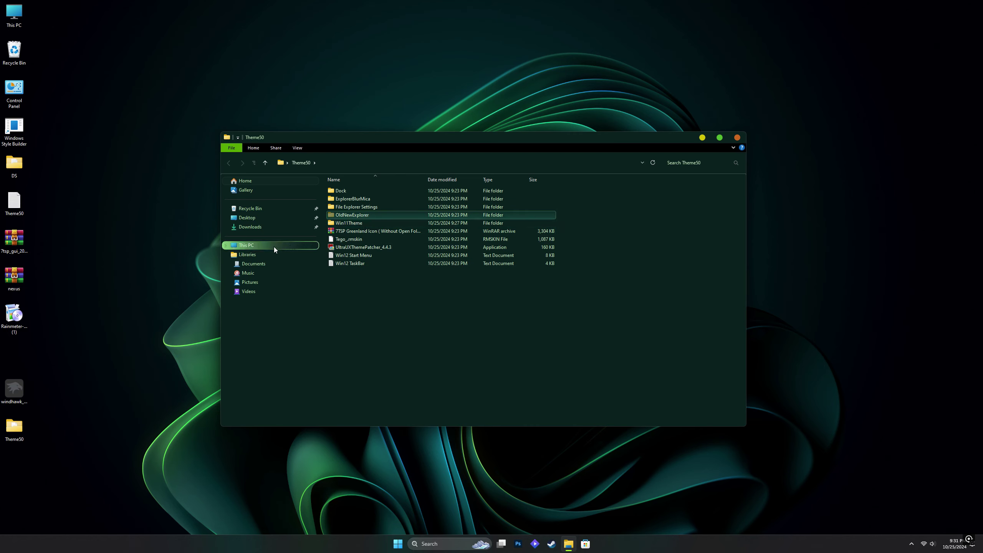
left_click(250, 246)
double_click(383, 191)
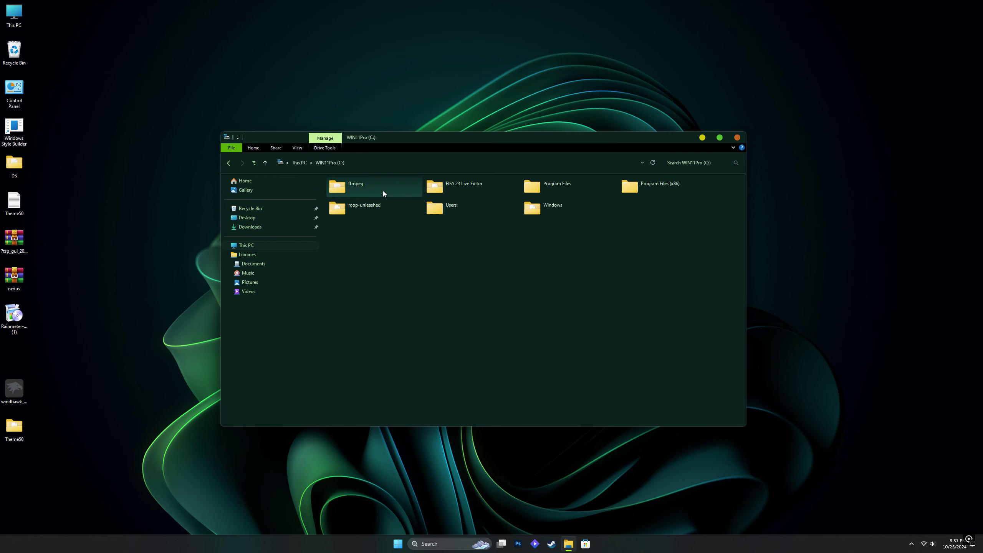
right_click(413, 304)
left_click(423, 314)
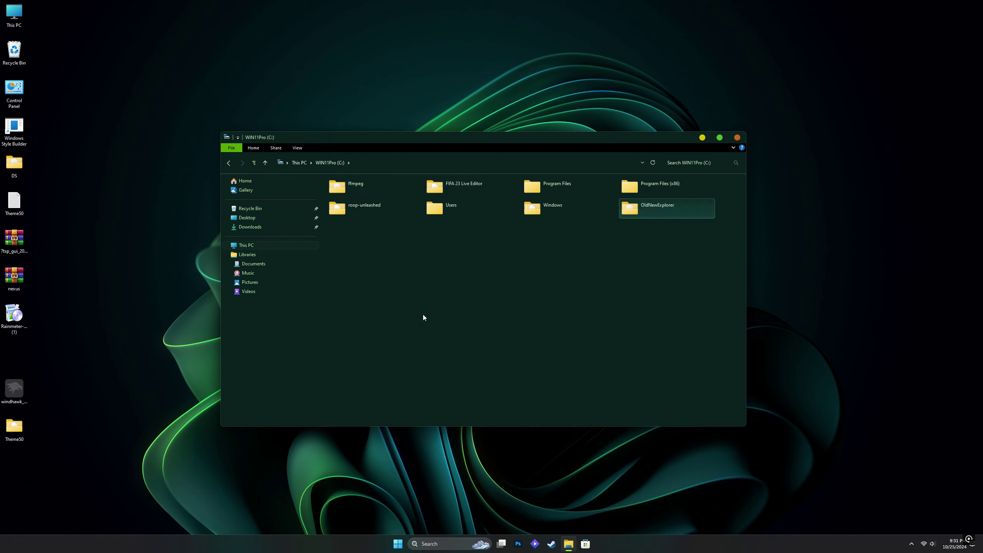
- Launch OldNewExplorerCfg from C:\OldNewExplorer and disable glass on the navigation bar
double_click(651, 210)
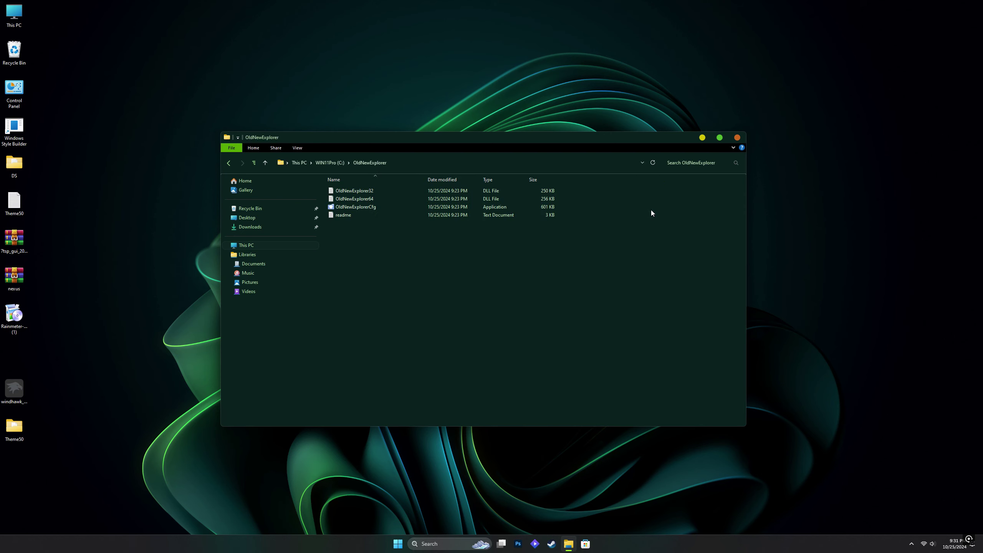
double_click(355, 207)
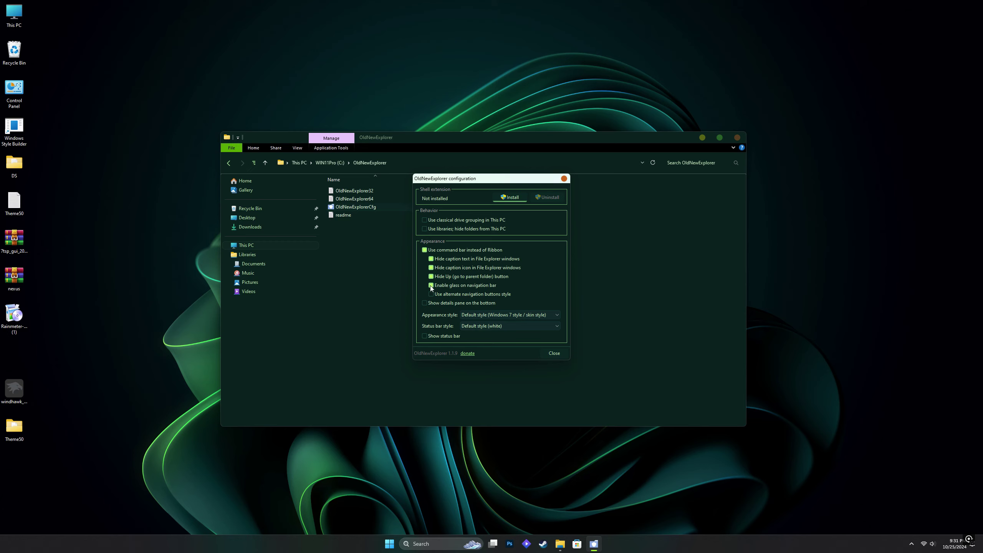
left_click(431, 286)
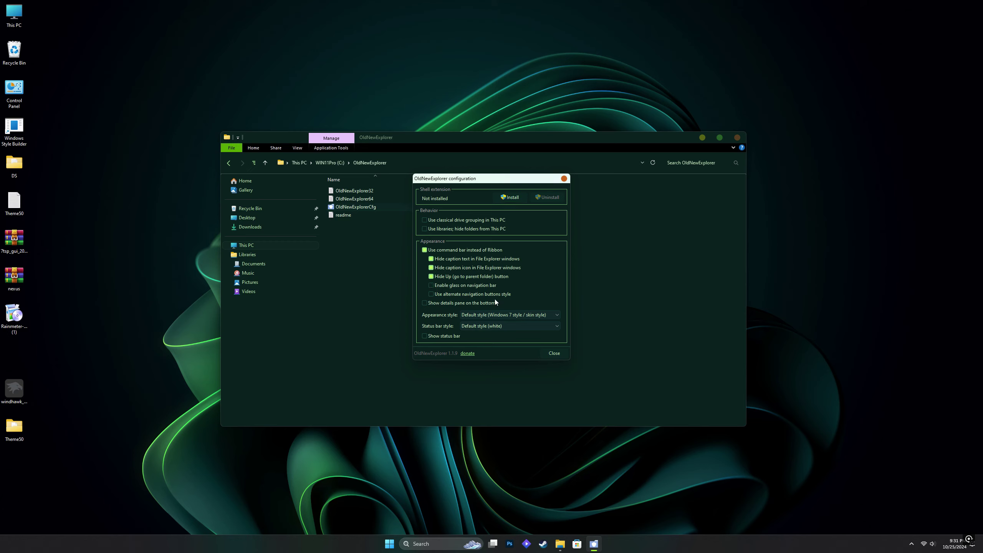
- Install the OldNewExplorer shell extension with administrator approval, close its windows, and check the new look in a This PC window
left_click(513, 199)
left_click(444, 329)
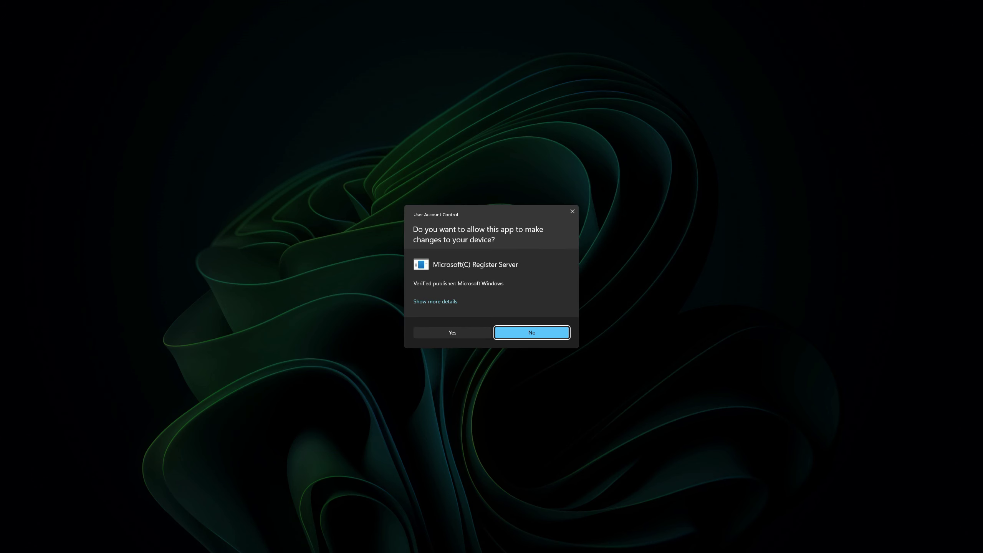
left_click(466, 336)
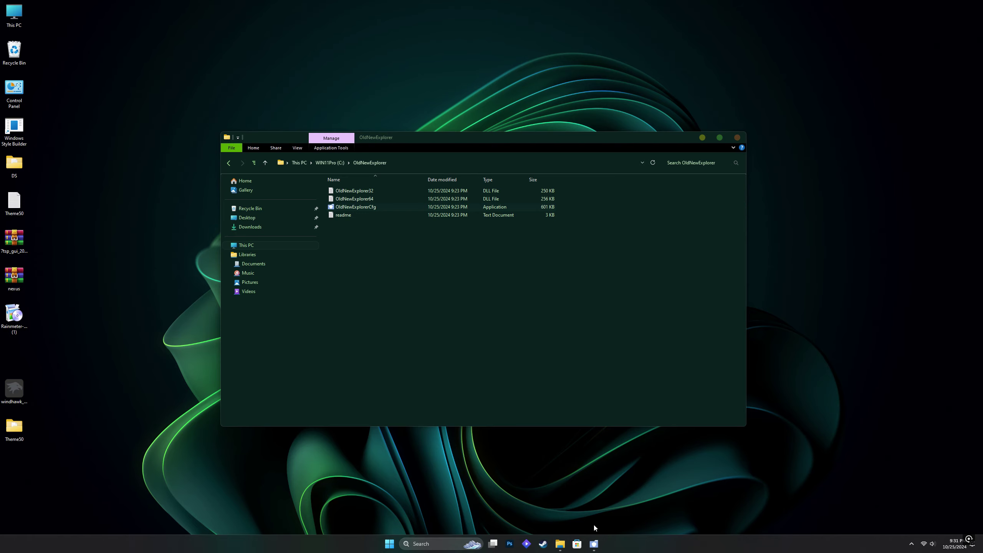
left_click(594, 543)
left_click(564, 356)
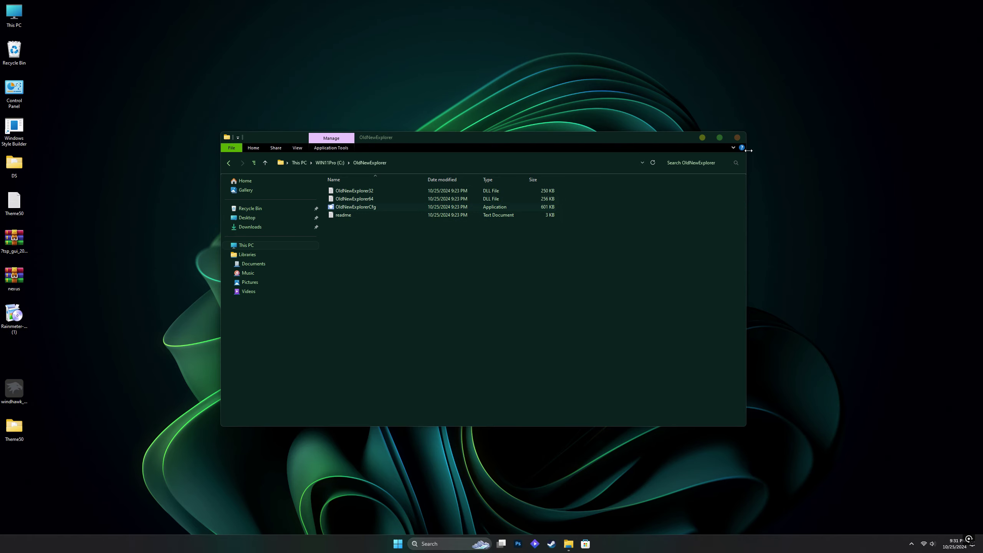
left_click(740, 138)
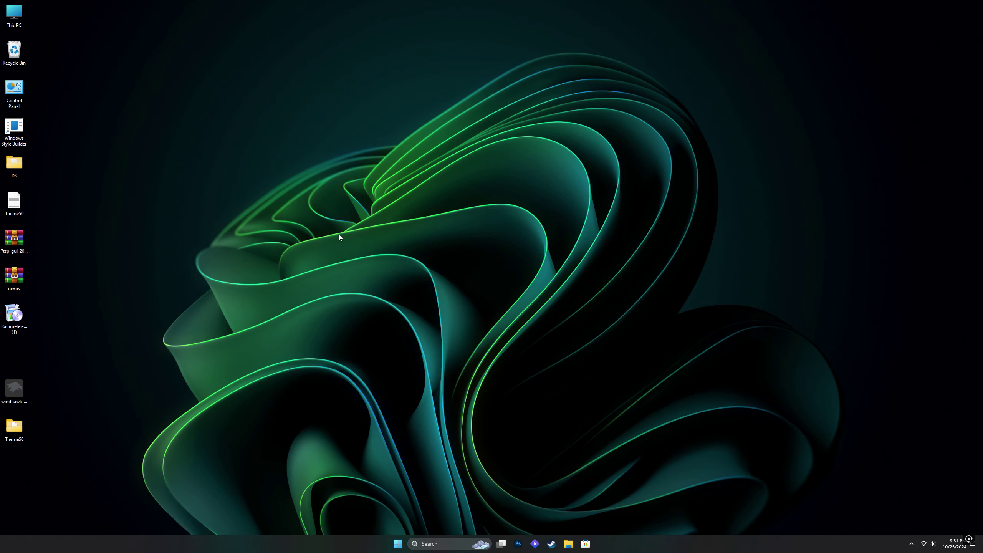
double_click(13, 14)
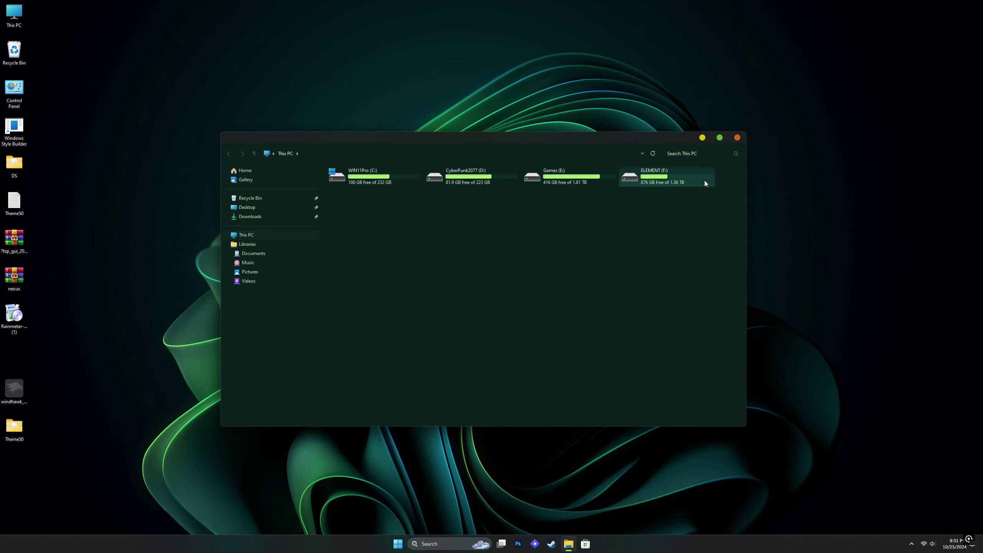
left_click(738, 138)
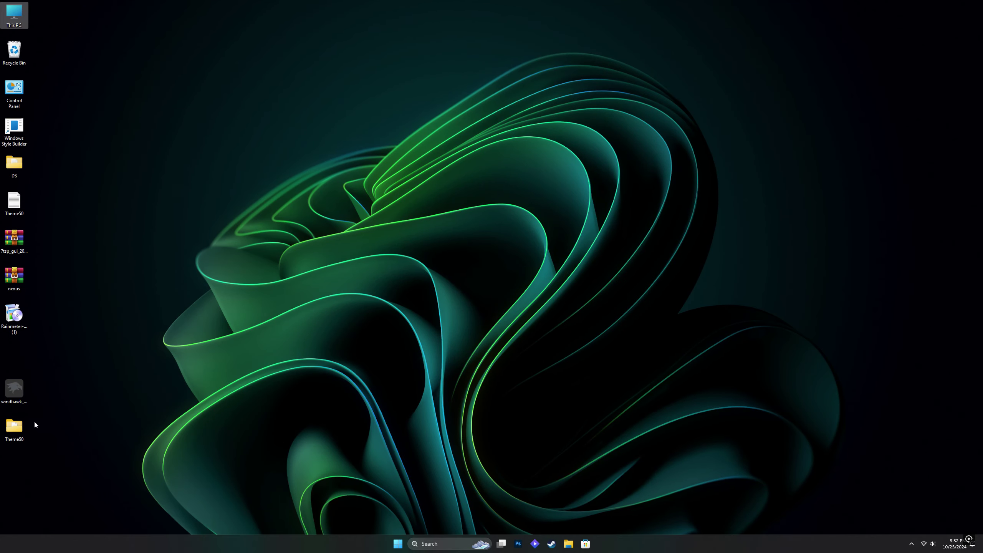
- Move the ExplorerBlurMica folder from Theme50 to the root of the C: drive
double_click(20, 423)
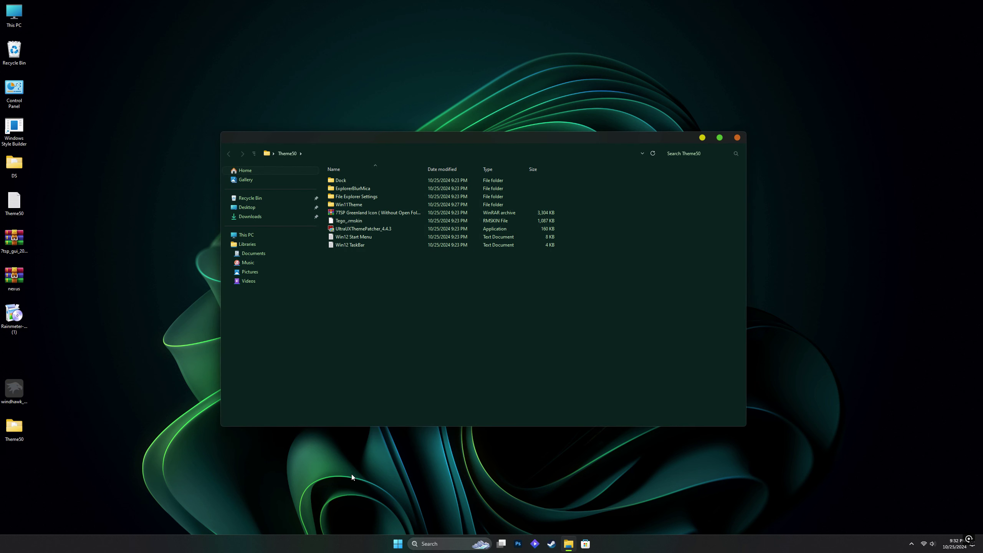
right_click(355, 188)
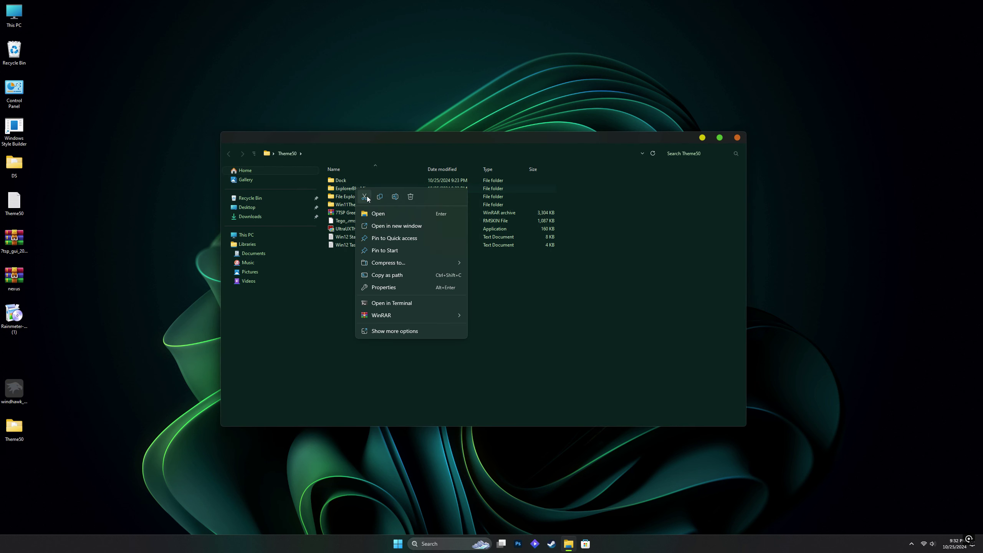
left_click(366, 197)
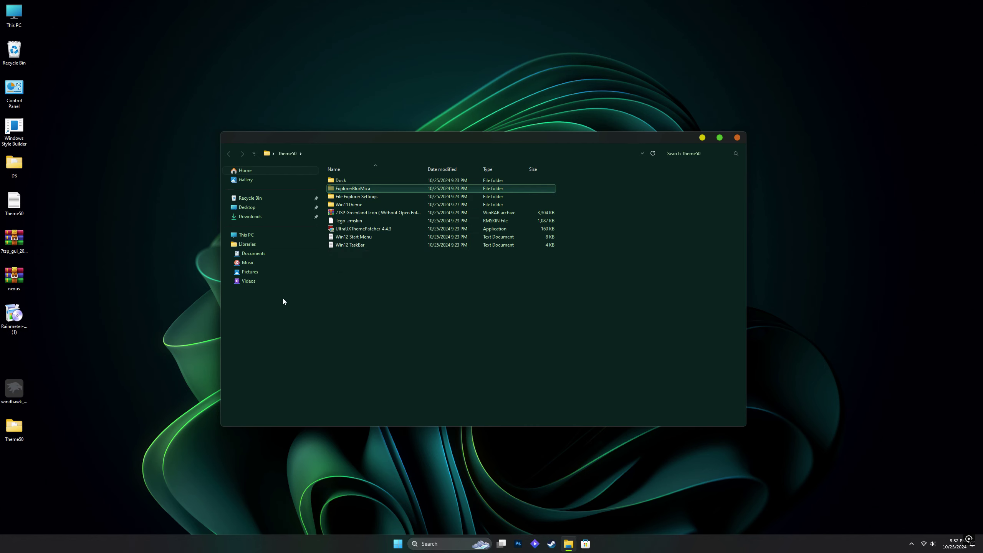
left_click(248, 235)
double_click(370, 178)
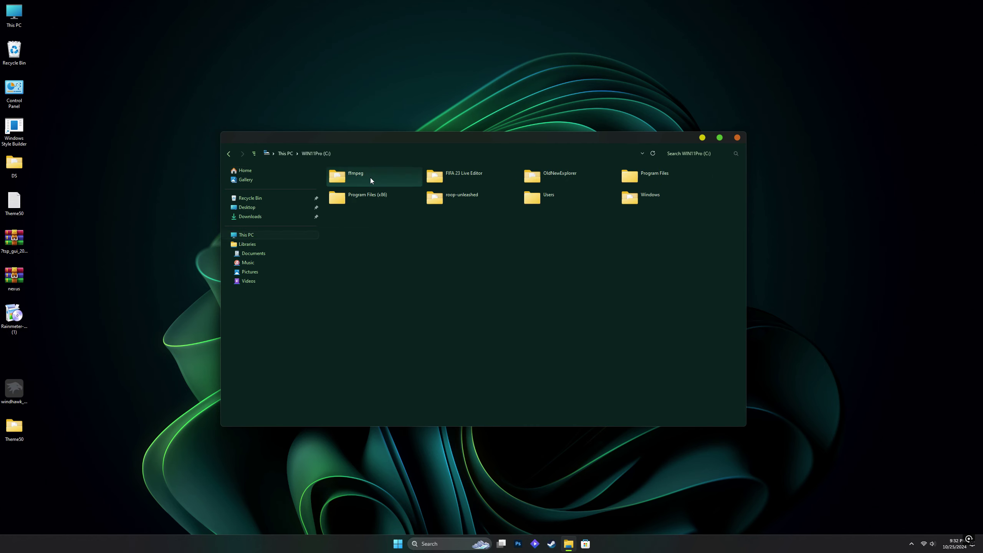
right_click(489, 260)
left_click(496, 268)
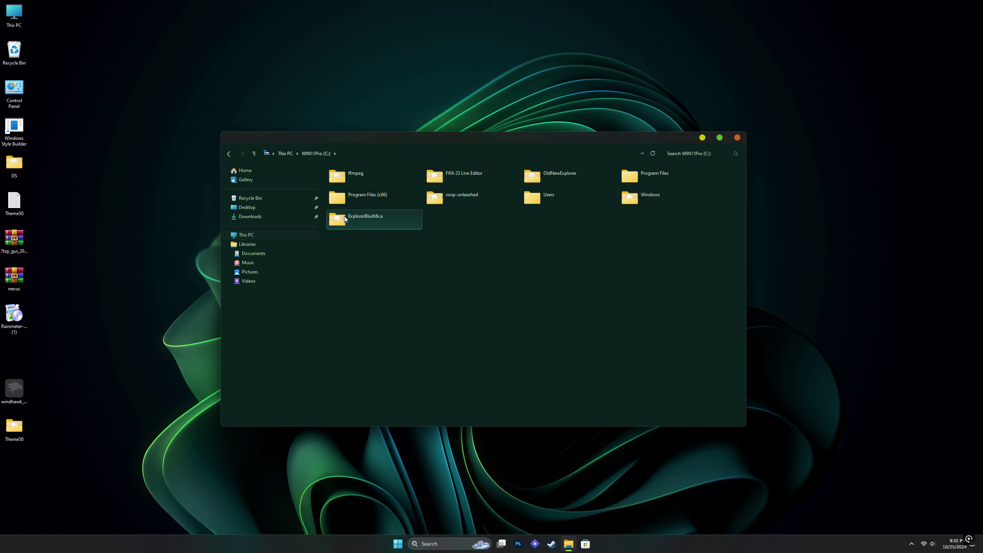
- Run the register script in C:\ExplorerBlurMica past the SmartScreen block with administrator approval, and close the command window
double_click(345, 219)
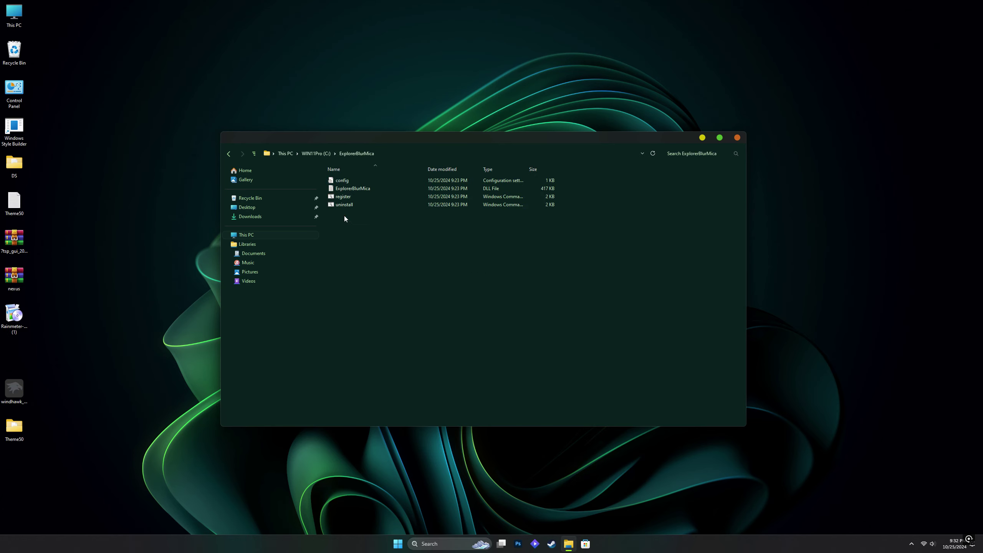
double_click(349, 197)
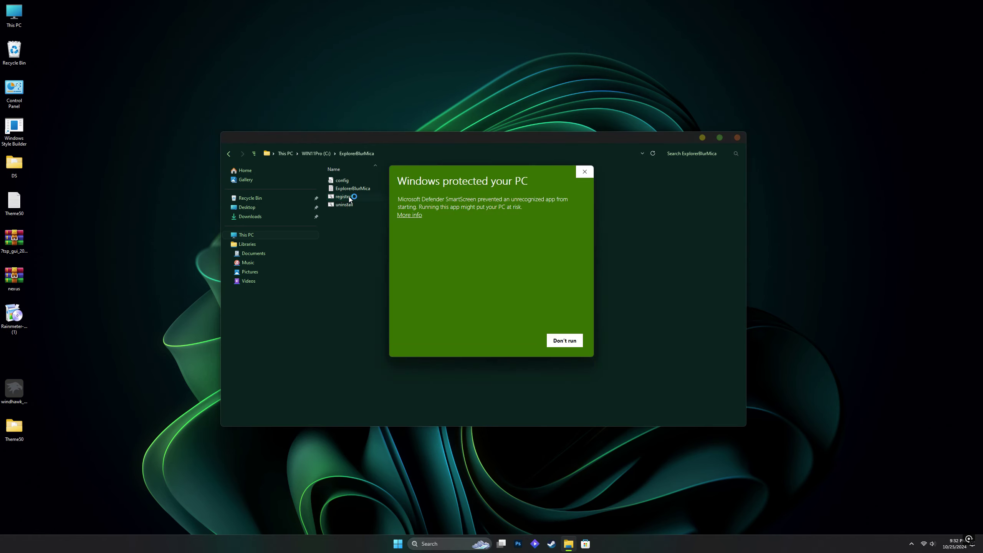
left_click(412, 216)
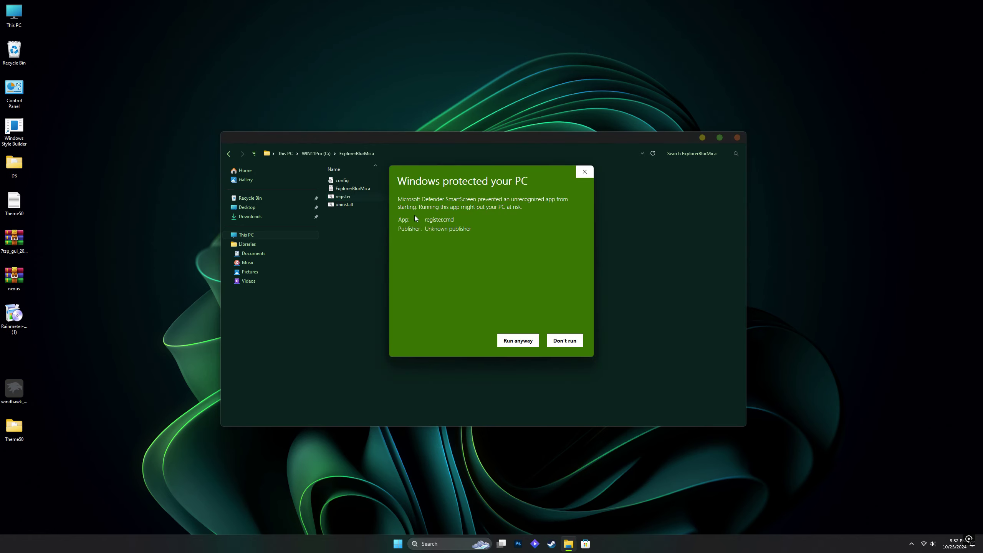
left_click(506, 340)
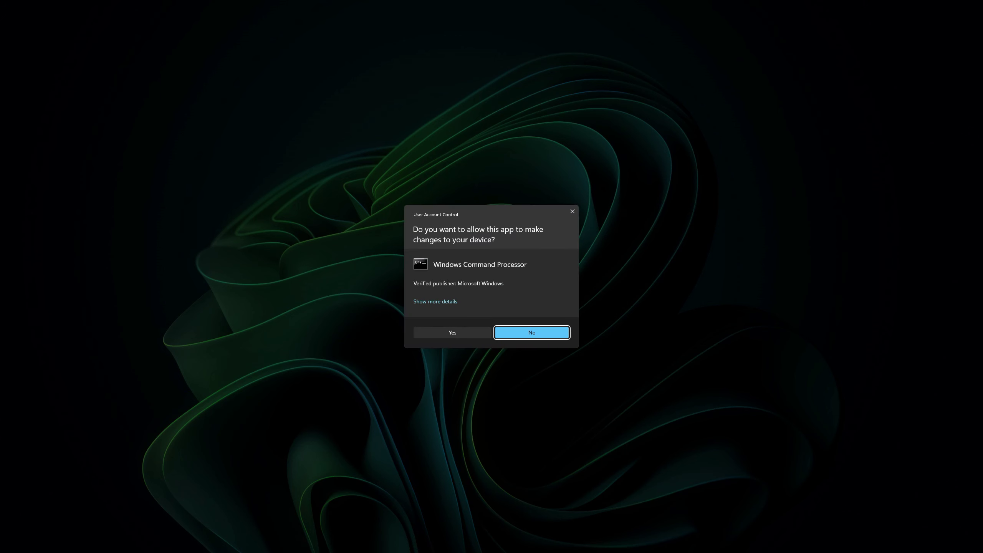
left_click(469, 332)
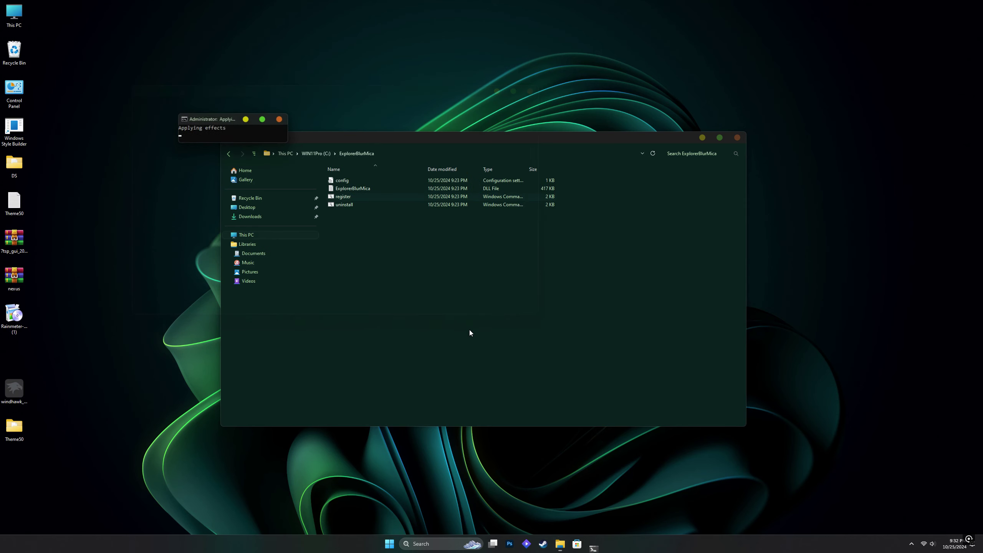
left_click(538, 296)
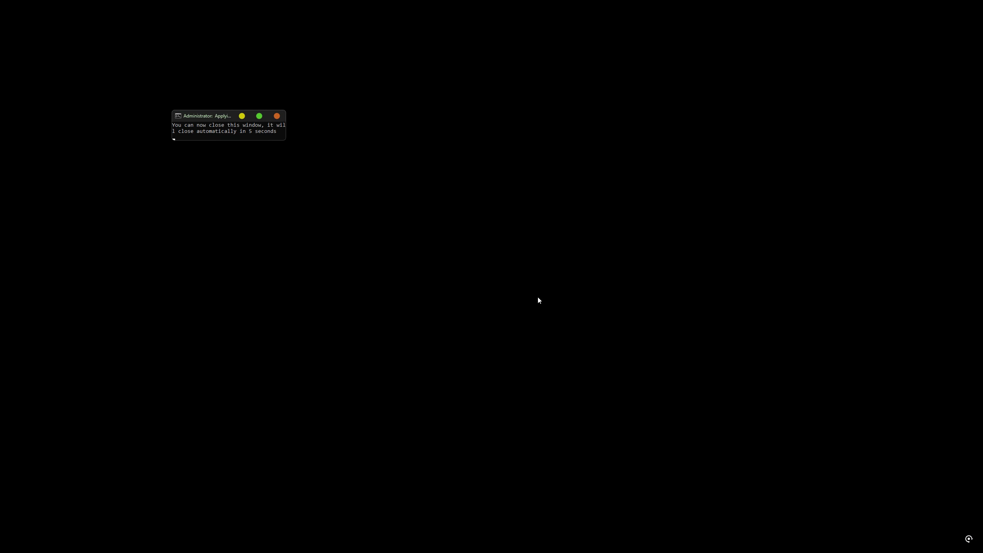
left_click(278, 116)
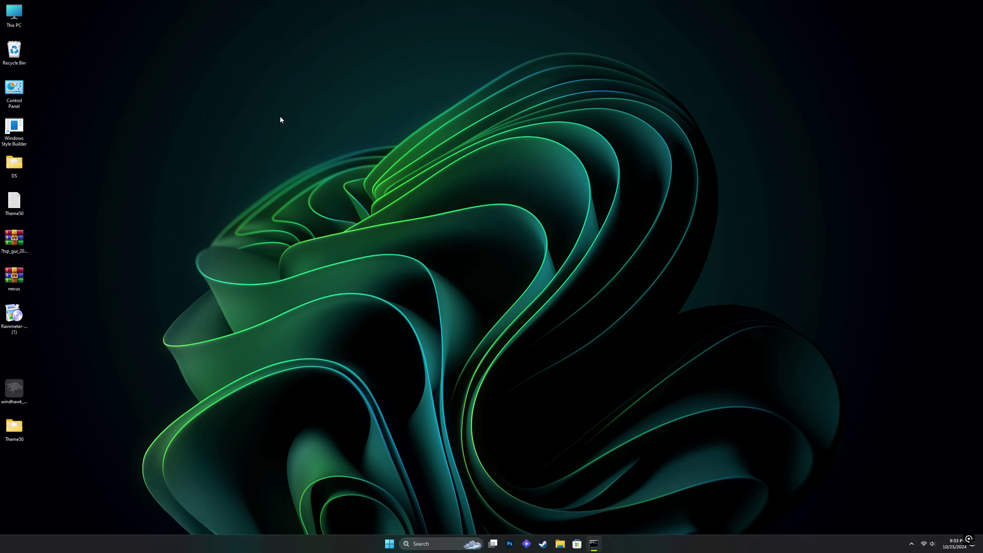
- Check the blur effect by moving a This PC window across the desktop, and close the window
double_click(14, 14)
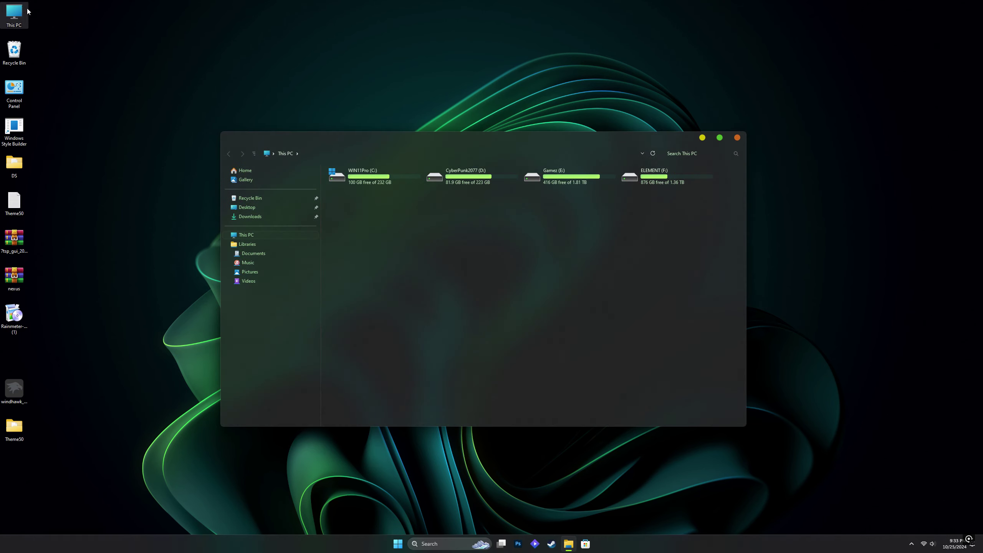
left_click_drag(442, 133, 483, 142)
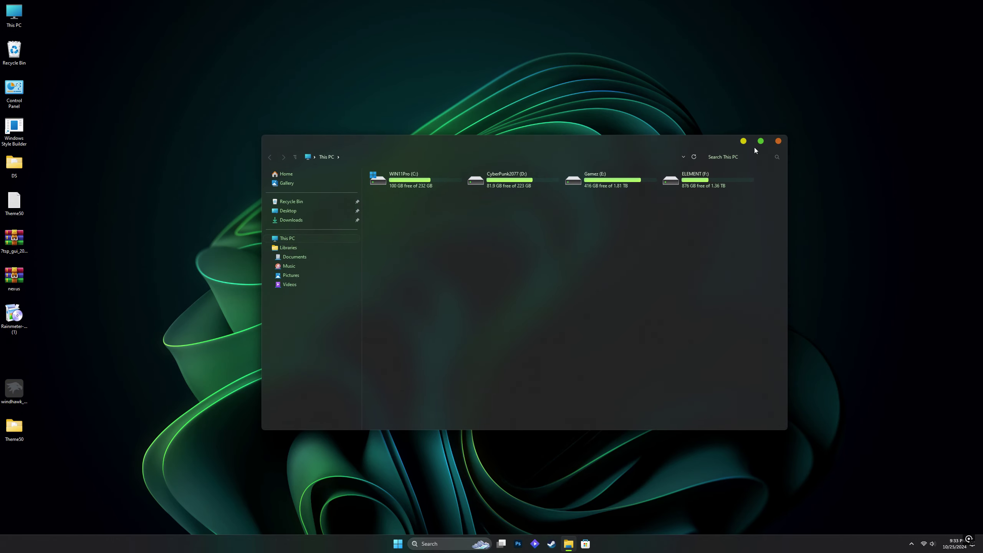
left_click(779, 141)
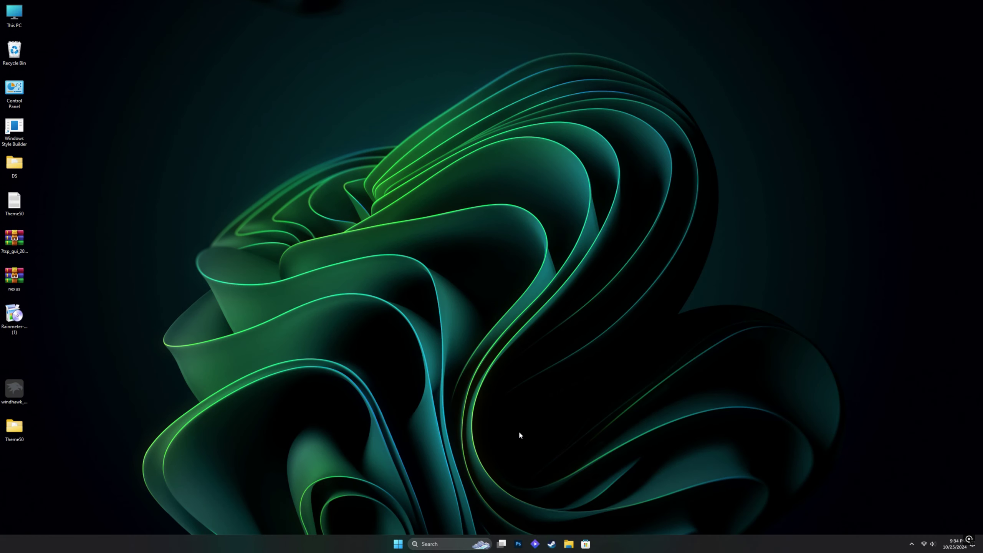
- Extract the 7tsp GUI archive on the desktop
right_click(13, 236)
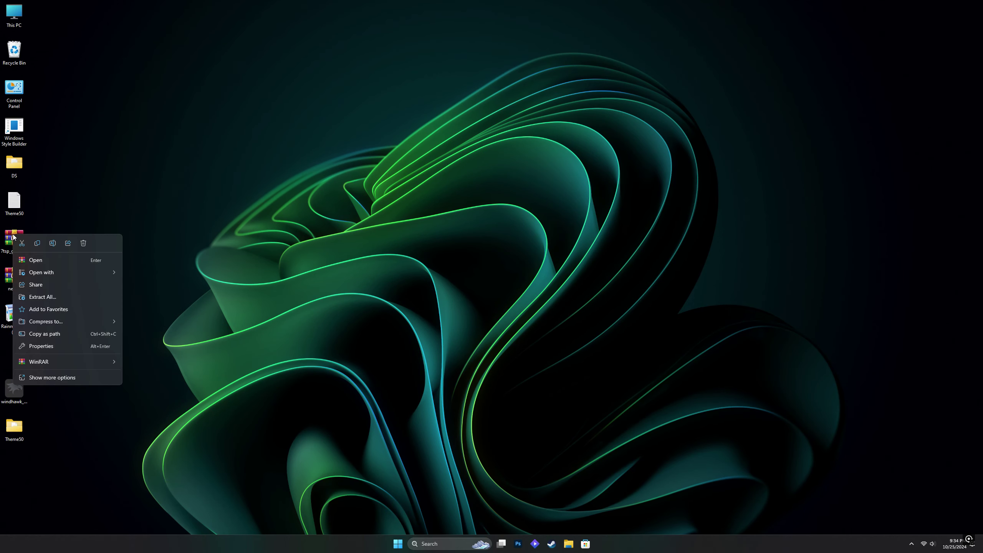
left_click(68, 297)
left_click(554, 346)
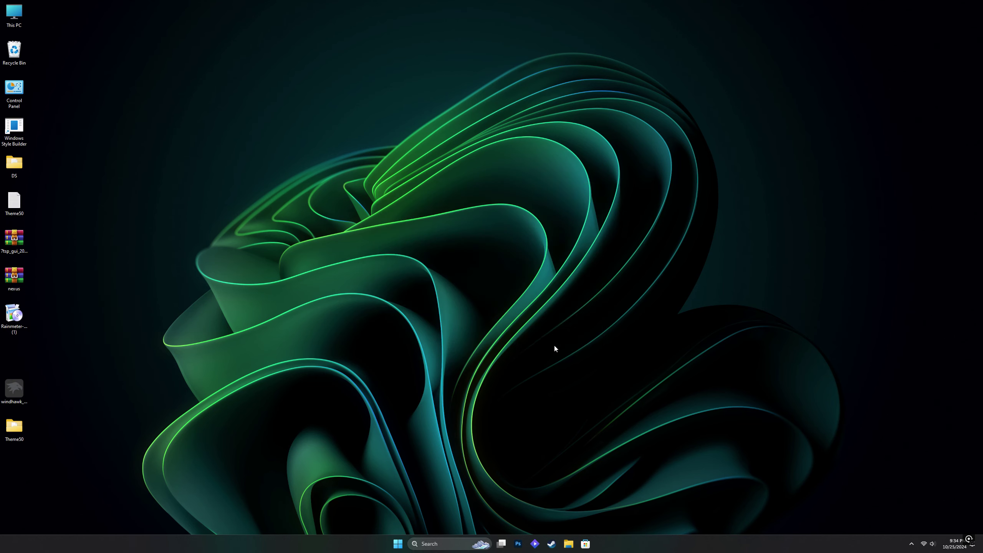
- Rename 7tsp GUI v0.6(2019).ee in the extracted folder to 7tsp GUI v0.6(2019).exe and launch it with administrator approval
double_click(24, 352)
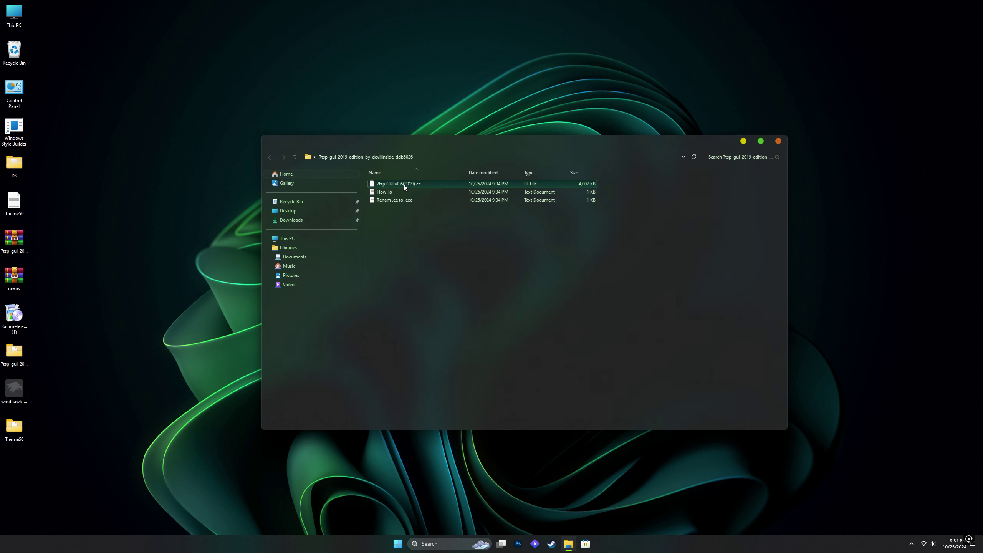
right_click(404, 185)
left_click(444, 194)
left_click(432, 184)
key("BackSpace")
type("x")
key("Return")
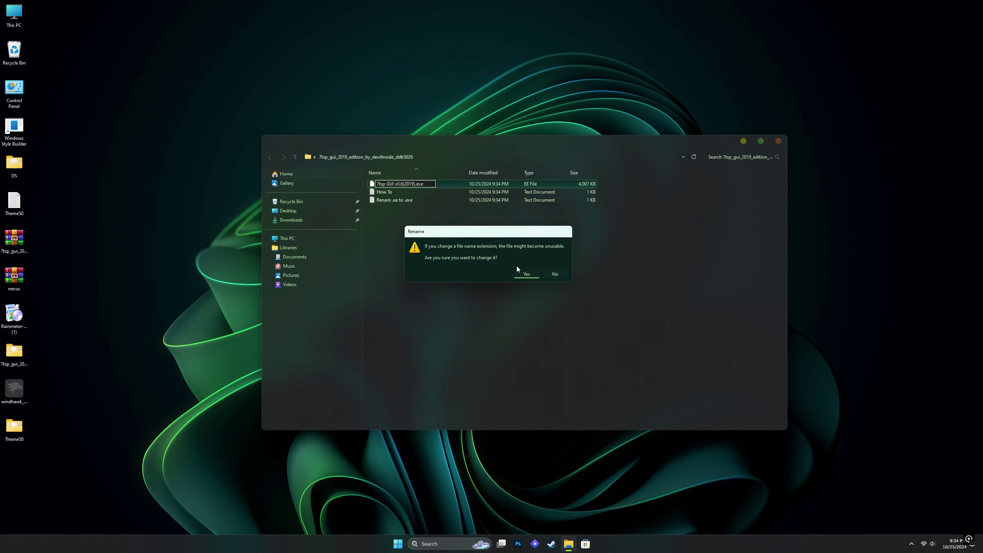
left_click(518, 267)
double_click(398, 183)
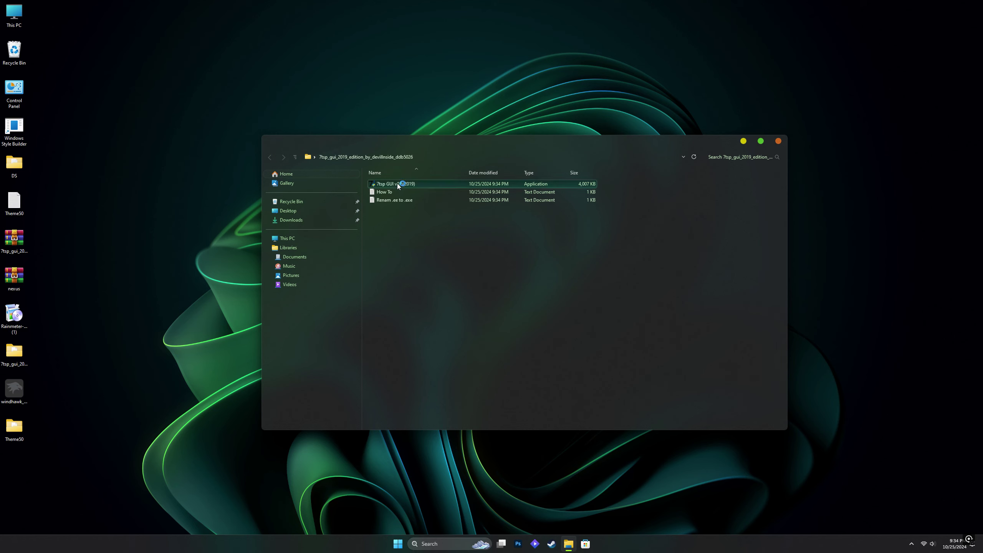
left_click(453, 338)
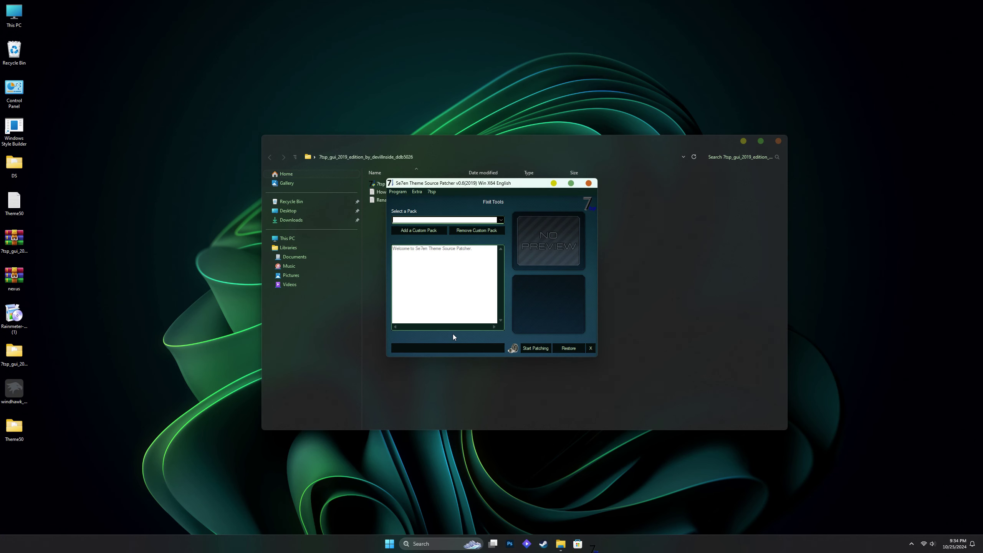
- Add 7TSP Greenland Icon ( Without Open Folder) from the desktop's Theme50 folder as a custom pack
left_click(430, 231)
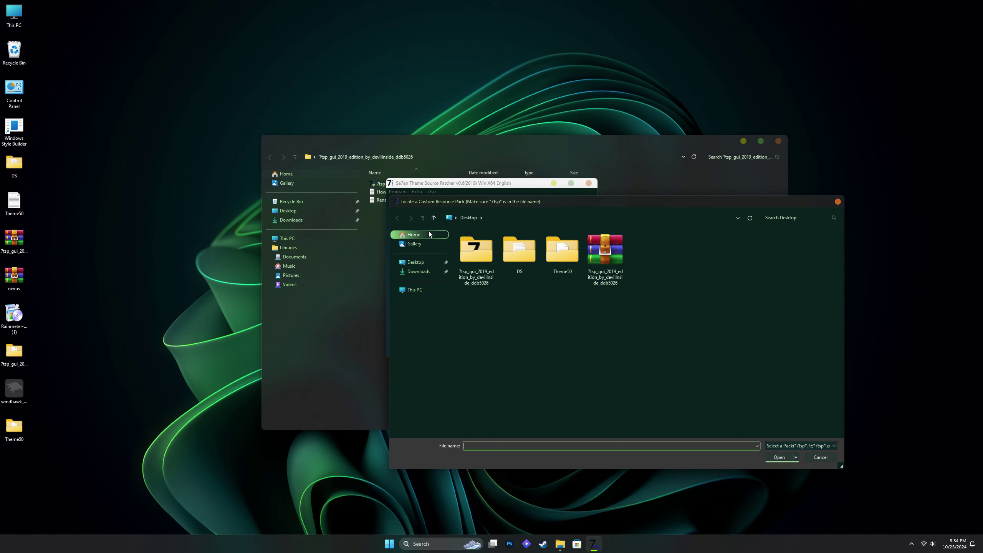
left_click(415, 263)
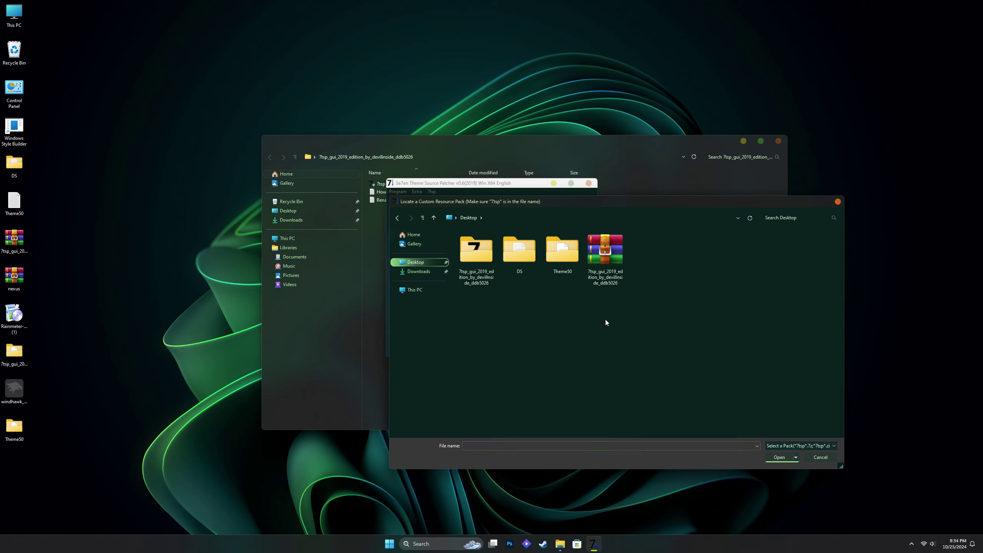
double_click(562, 251)
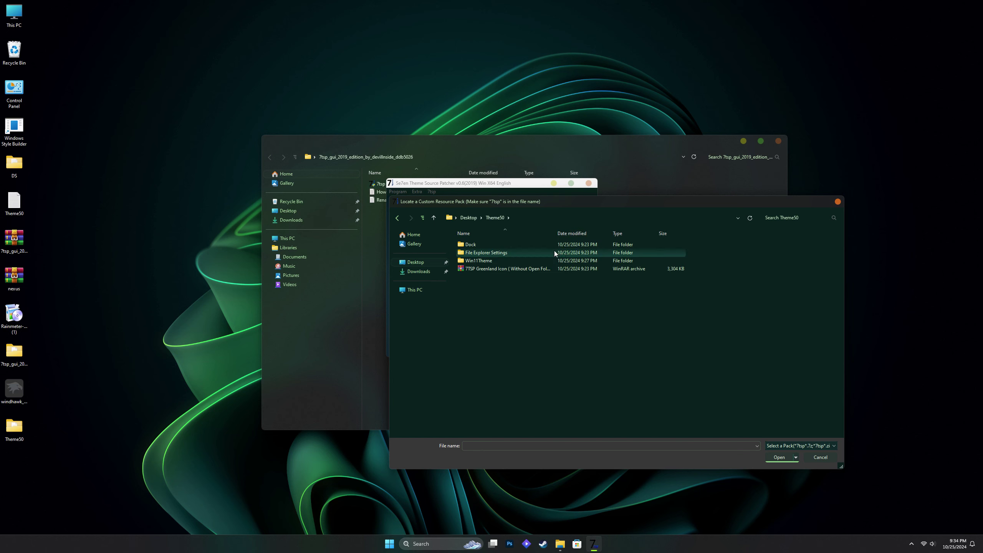
left_click(489, 271)
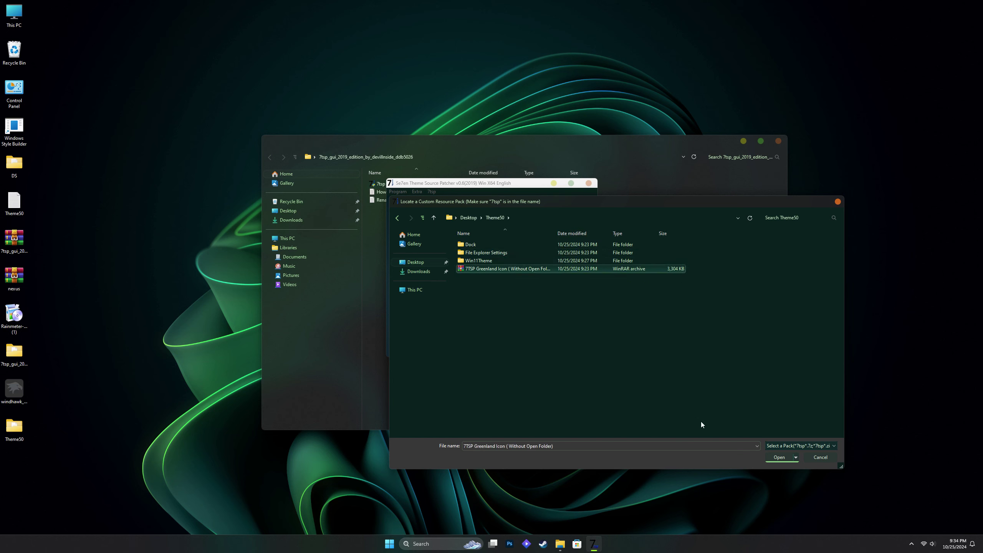
left_click(779, 457)
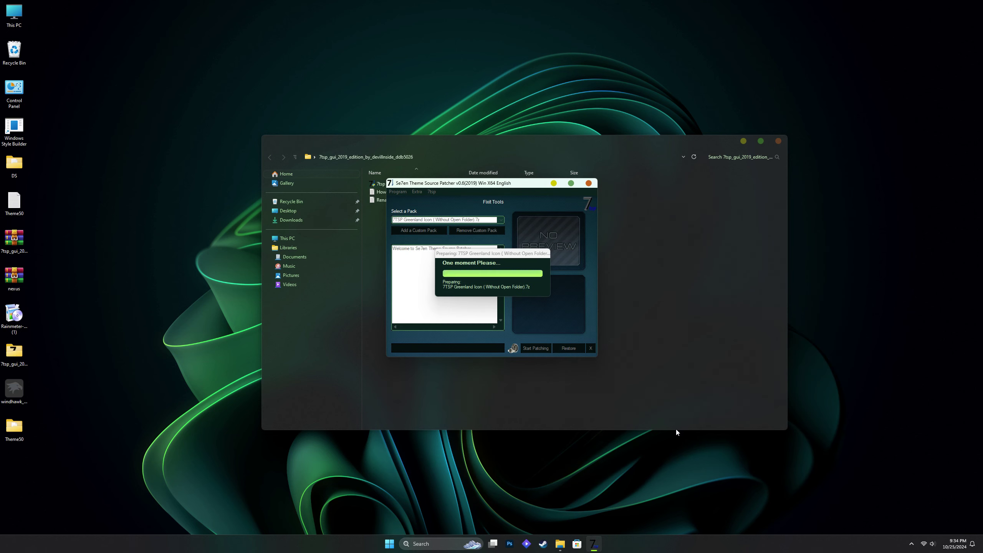
- Patch the system with the Greenland icon pack, accept the reboot, and dismiss the completion message after the restart
left_click(533, 348)
left_click(513, 311)
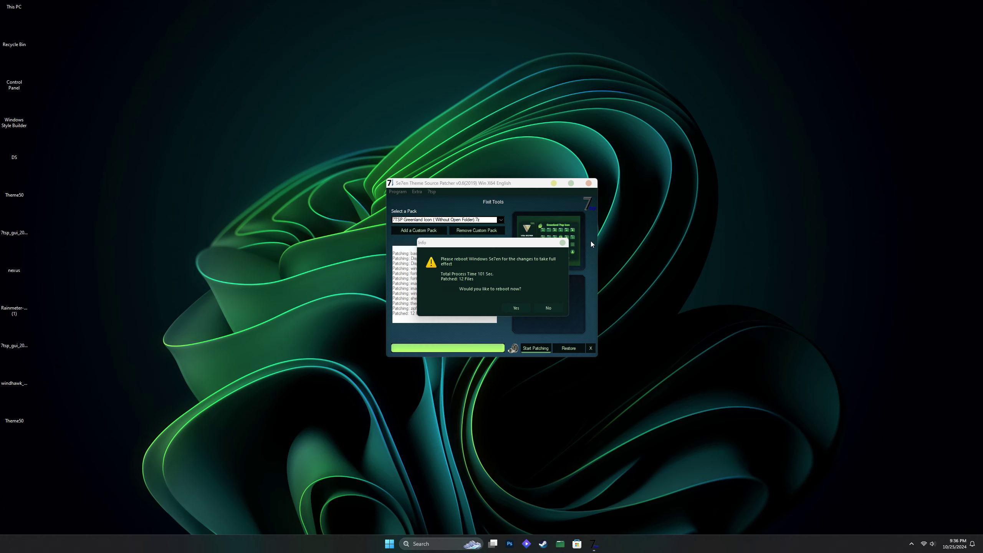
left_click(513, 309)
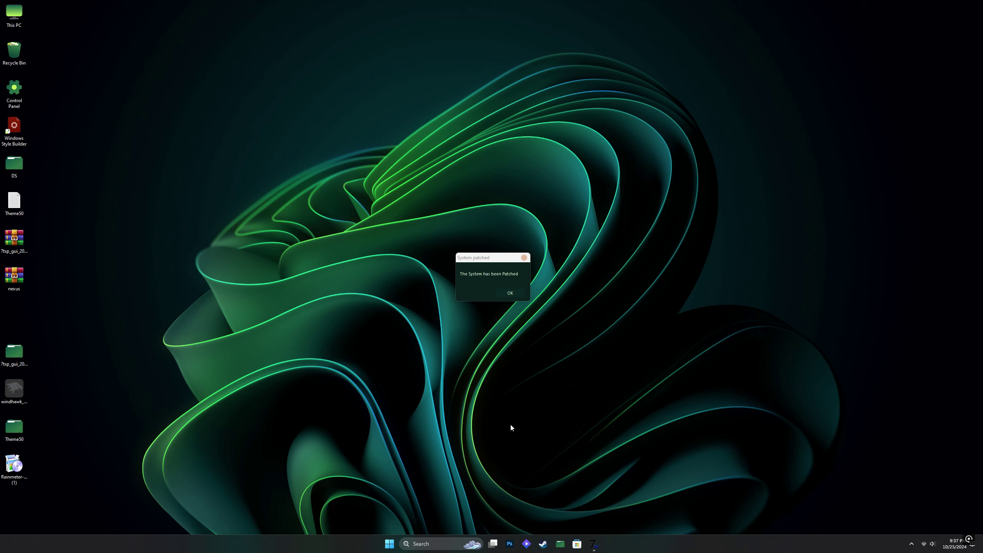
left_click(508, 293)
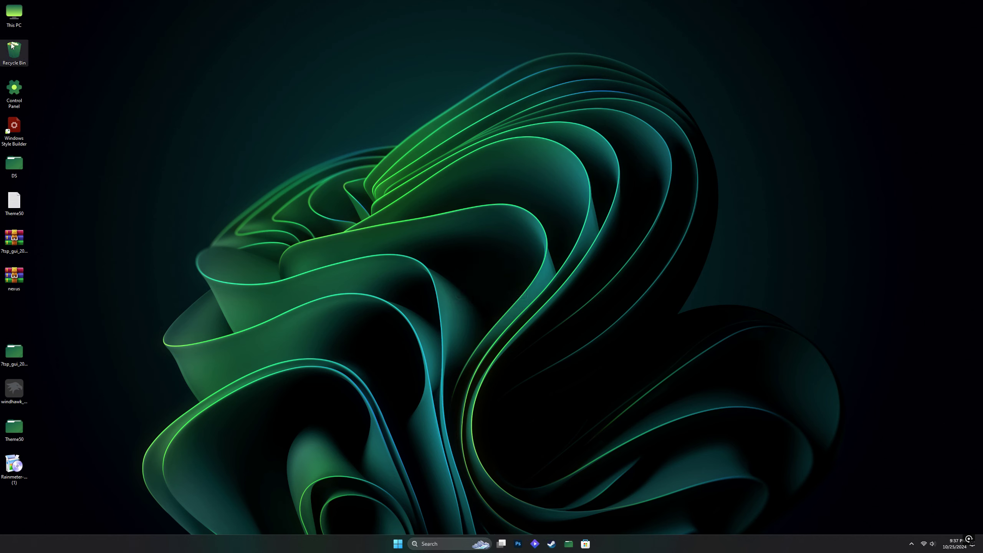
- Check the patched icons in This PC and Control Panel, closing each window after viewing
double_click(14, 14)
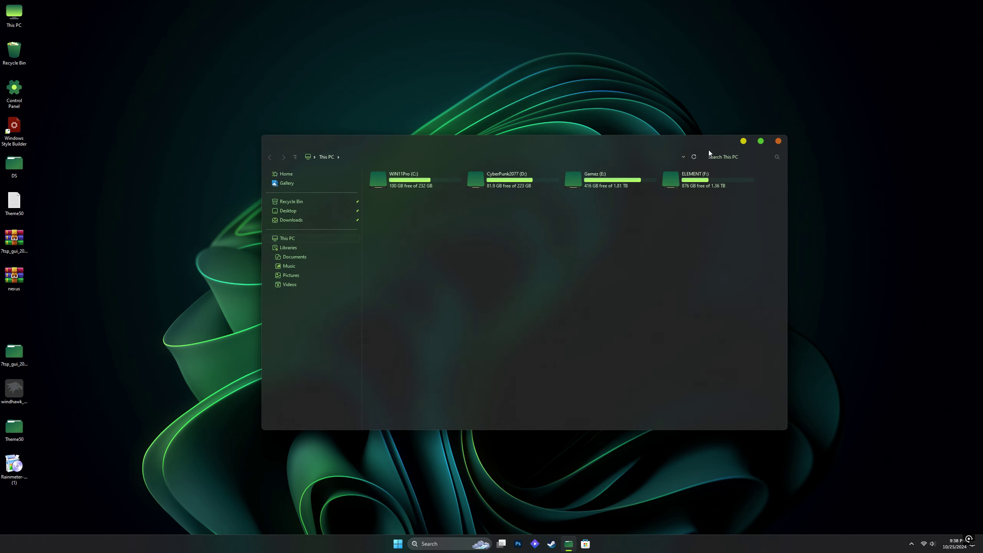
left_click(779, 142)
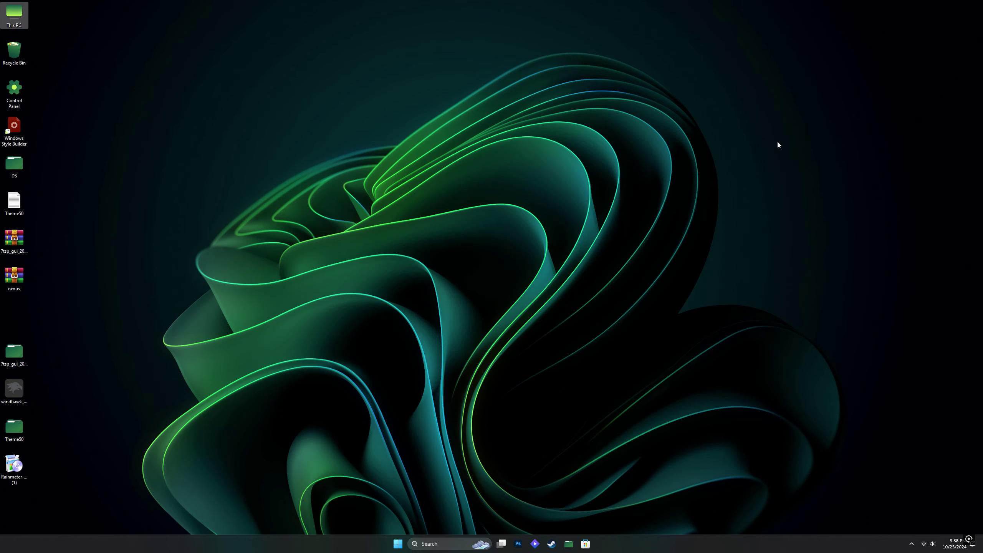
double_click(14, 90)
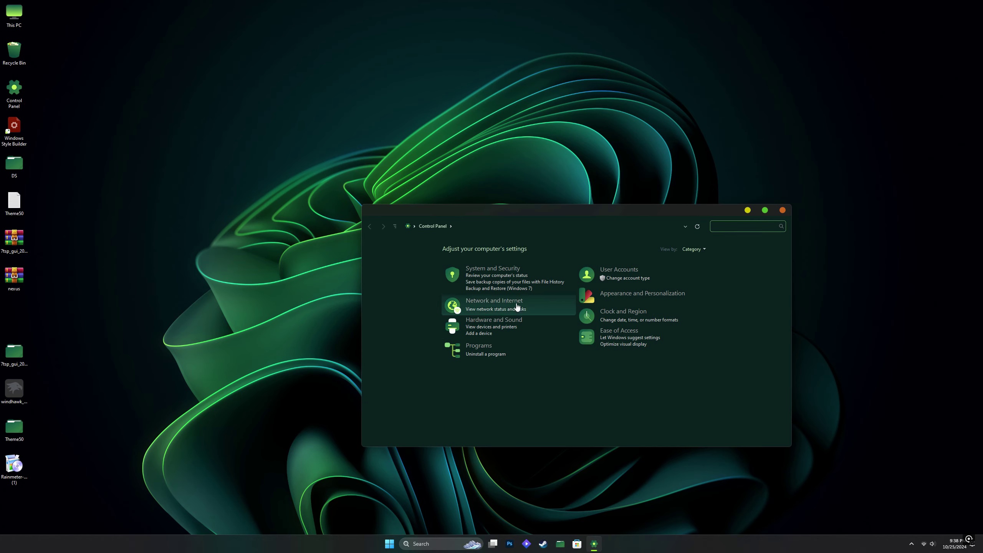
left_click(783, 210)
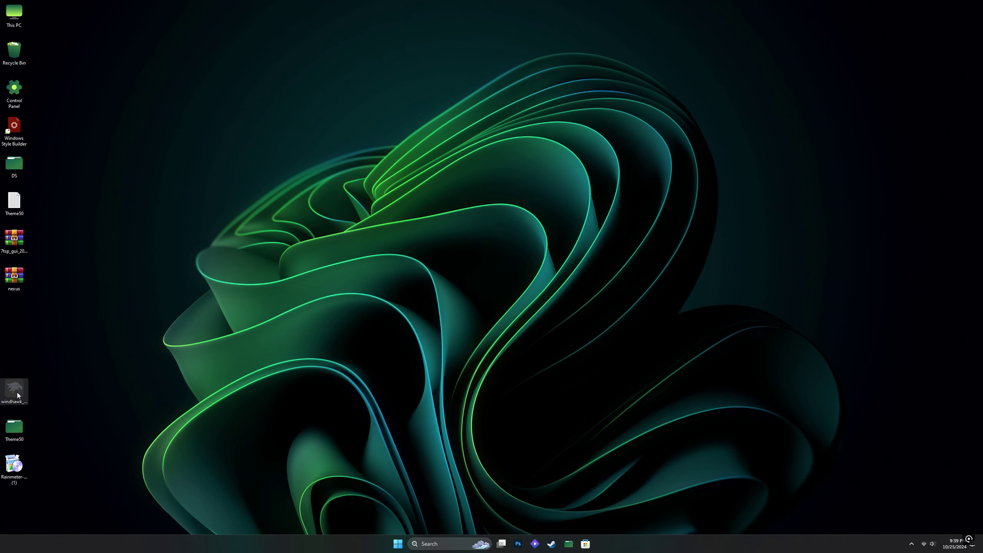
- Install Windhawk from the desktop setup file as a standard installation with default components and folder, and launch it
double_click(17, 393)
left_click(491, 289)
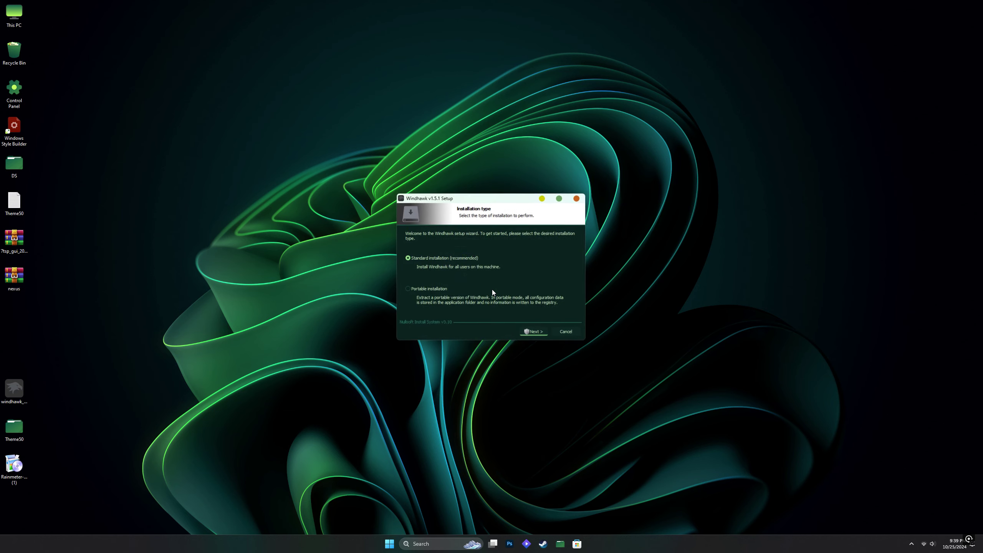
left_click(533, 333)
left_click(531, 336)
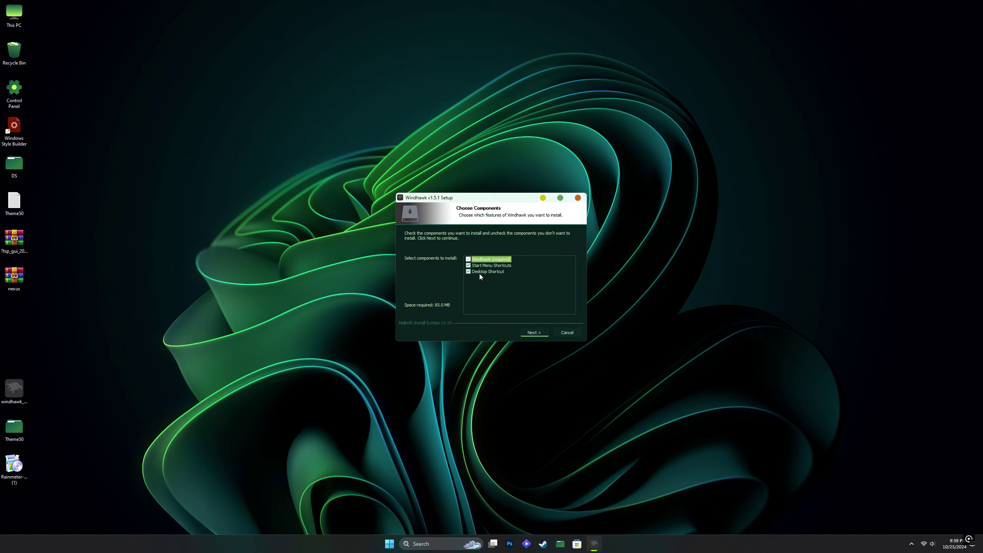
left_click(536, 334)
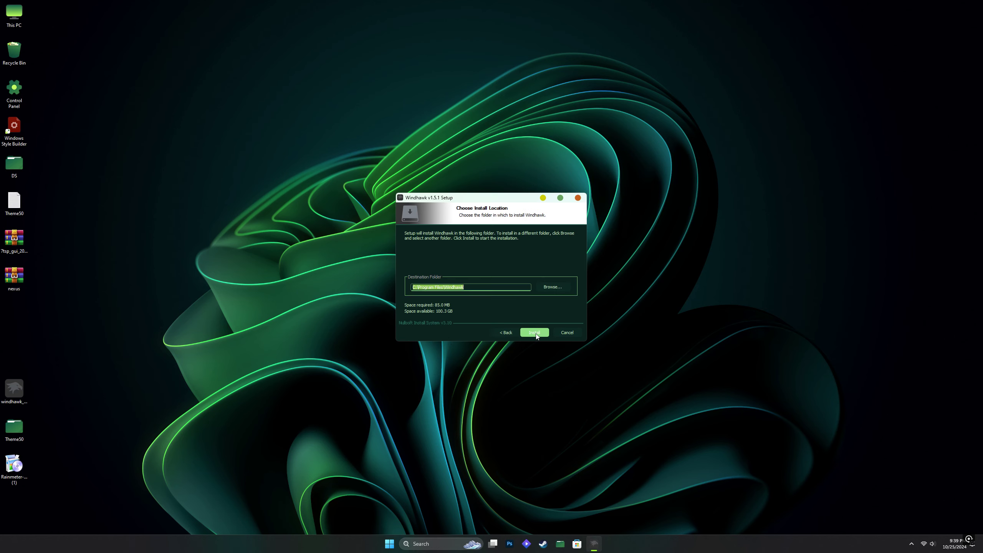
left_click(536, 333)
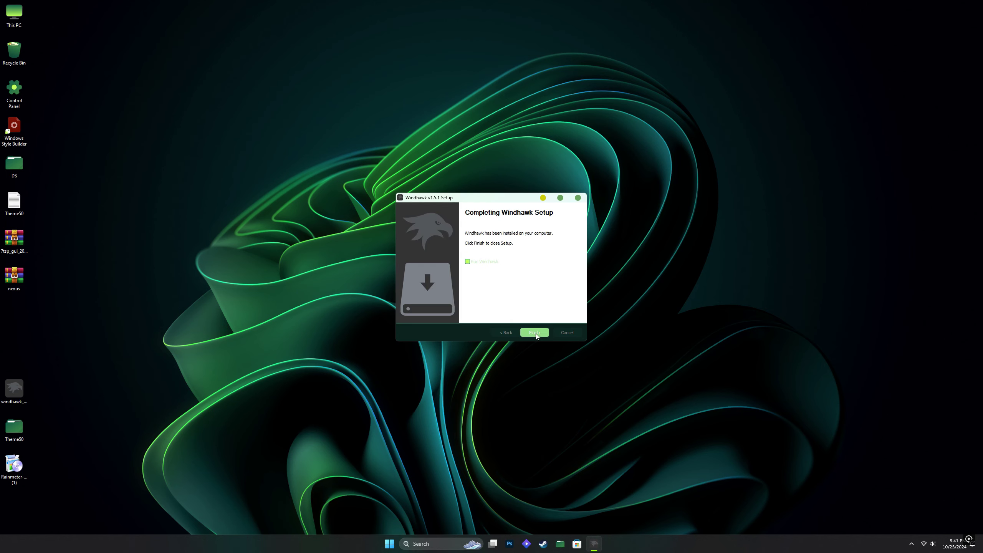
left_click(535, 333)
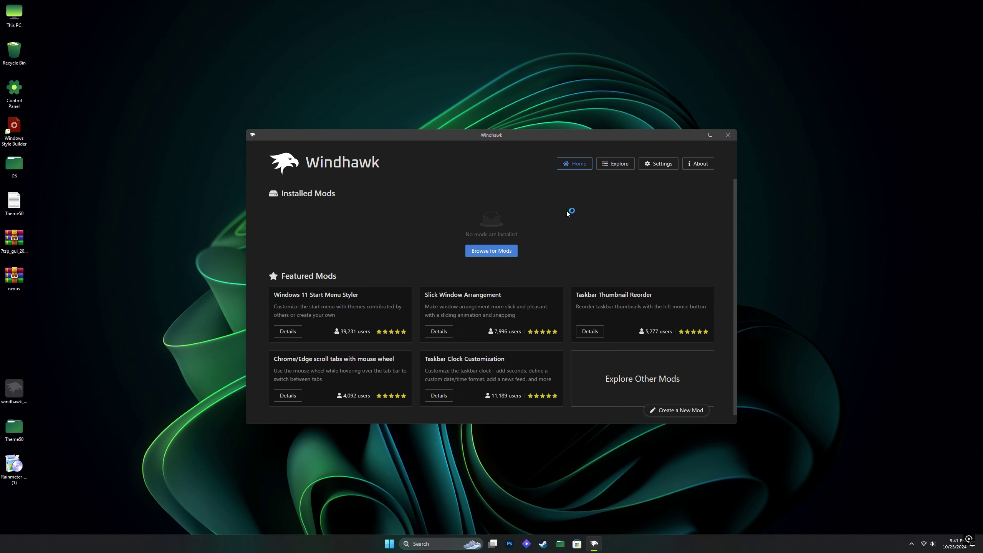
- Search the Windhawk mods for "styler", install Windows 11 Start Menu Styler accepting the risk, and view the current Start menu
left_click(606, 164)
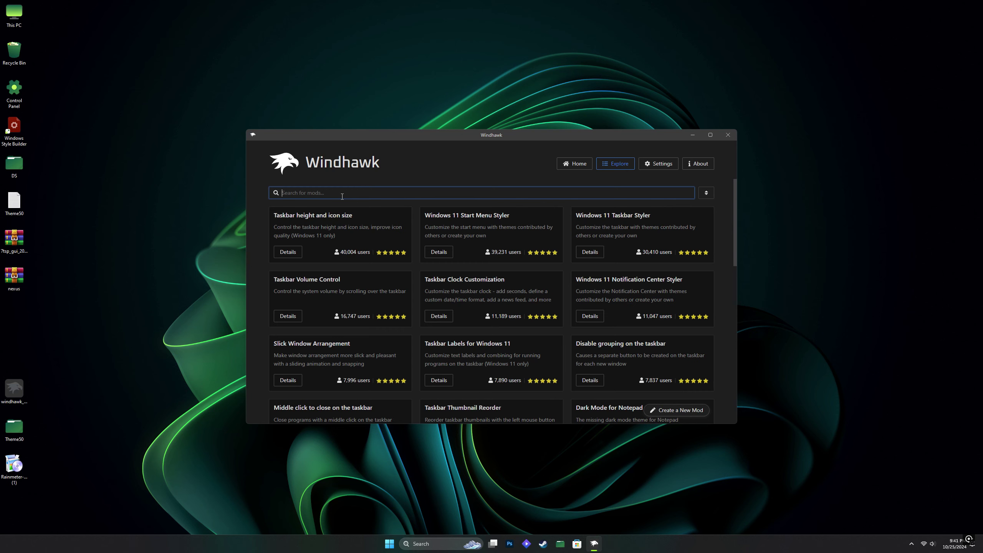
type("styler")
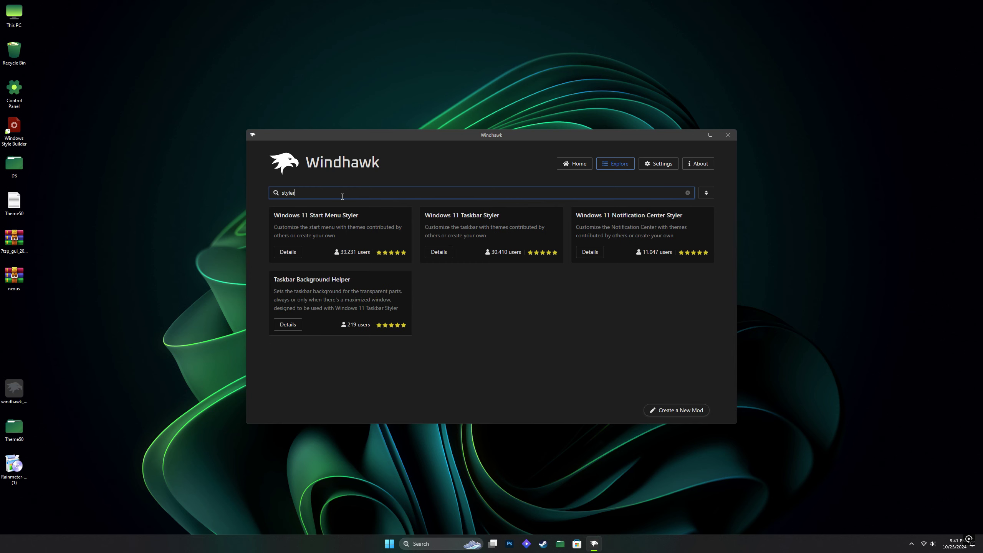
left_click(288, 252)
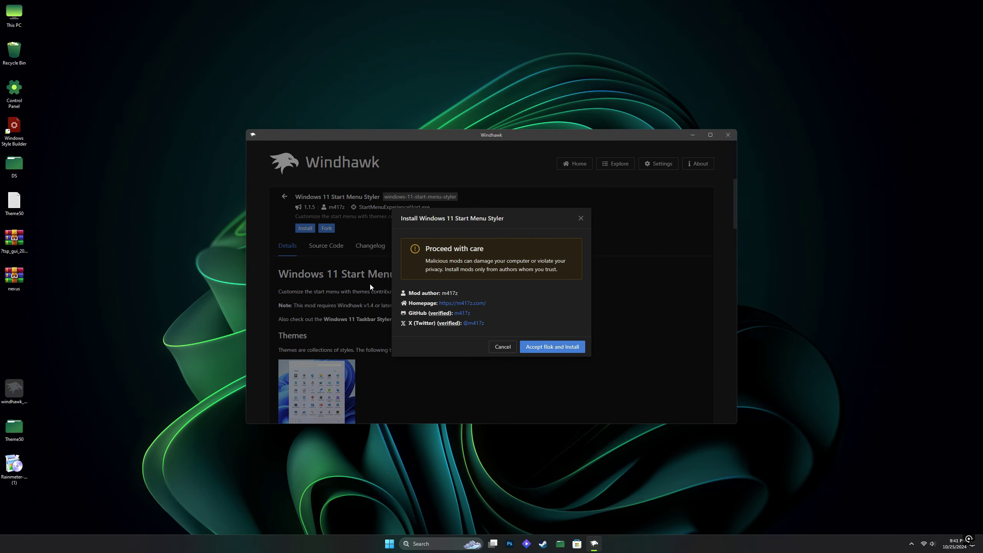
left_click(540, 347)
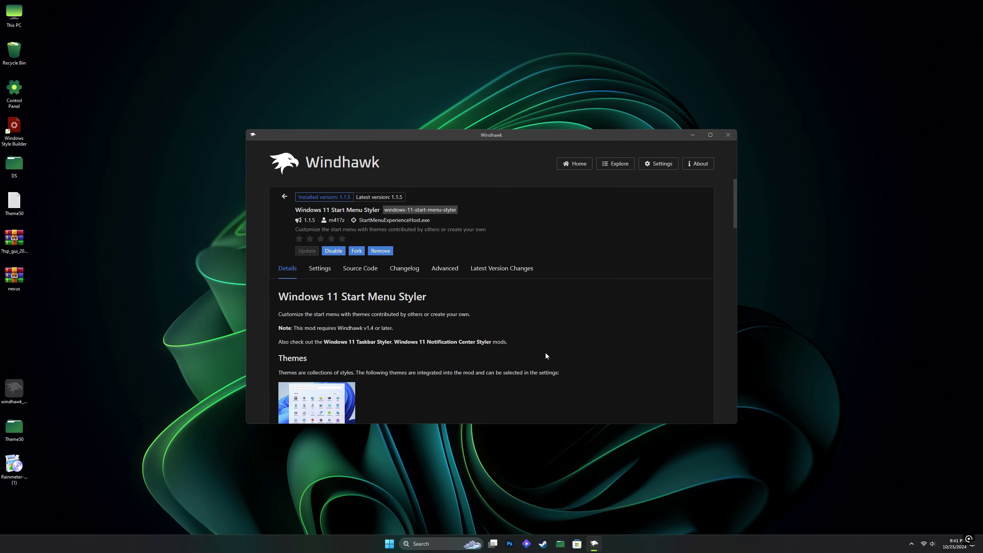
left_click(394, 545)
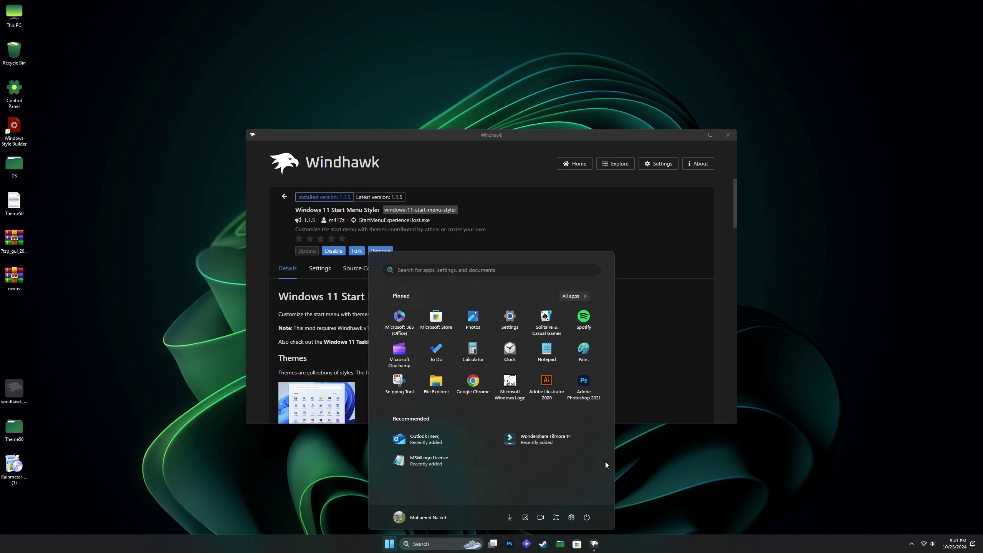
left_click(672, 471)
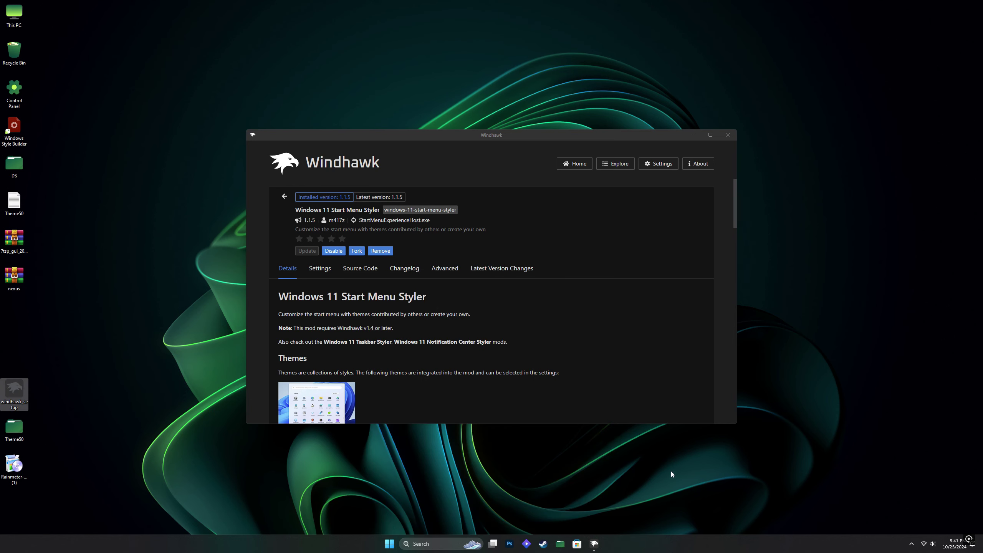
- Open the mod's advanced options and copy the full contents of the Win12 Start Menu text file in the Theme50 folder
left_click(445, 269)
left_click_drag(481, 133, 530, 55)
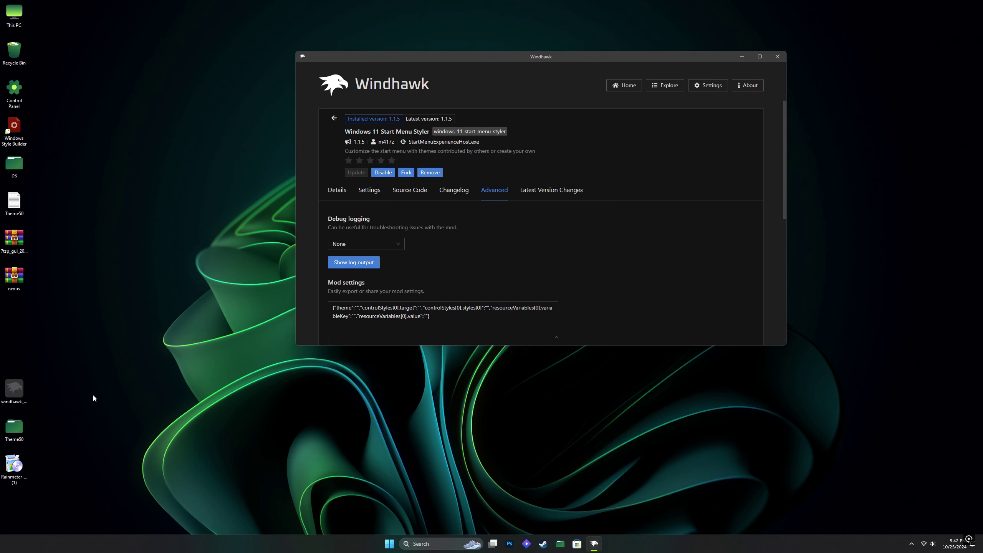
double_click(14, 427)
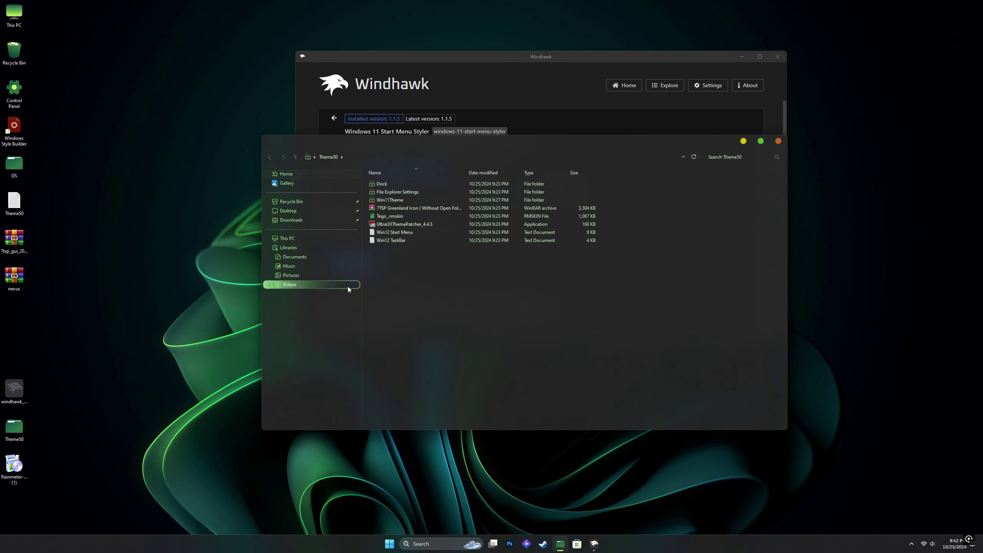
double_click(392, 232)
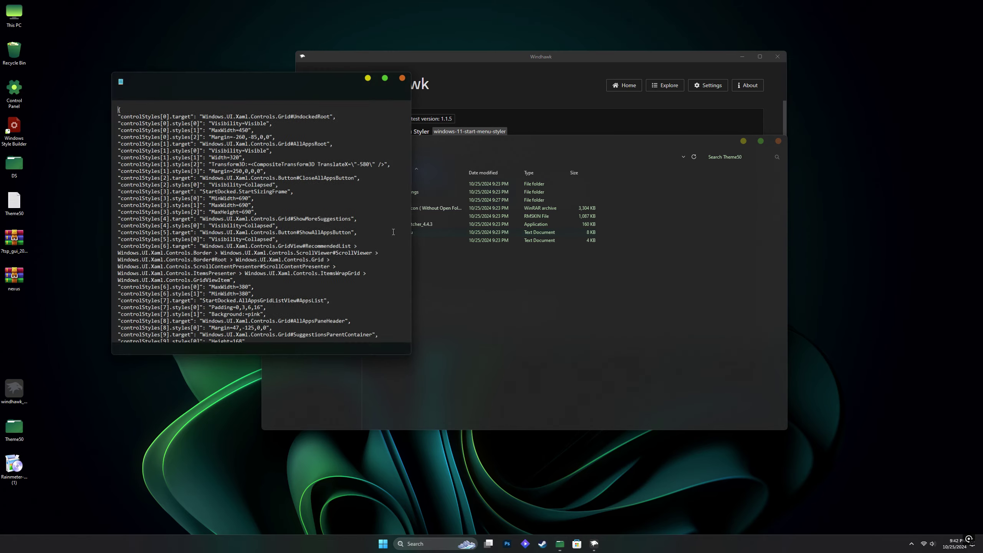
key("ctrl+a")
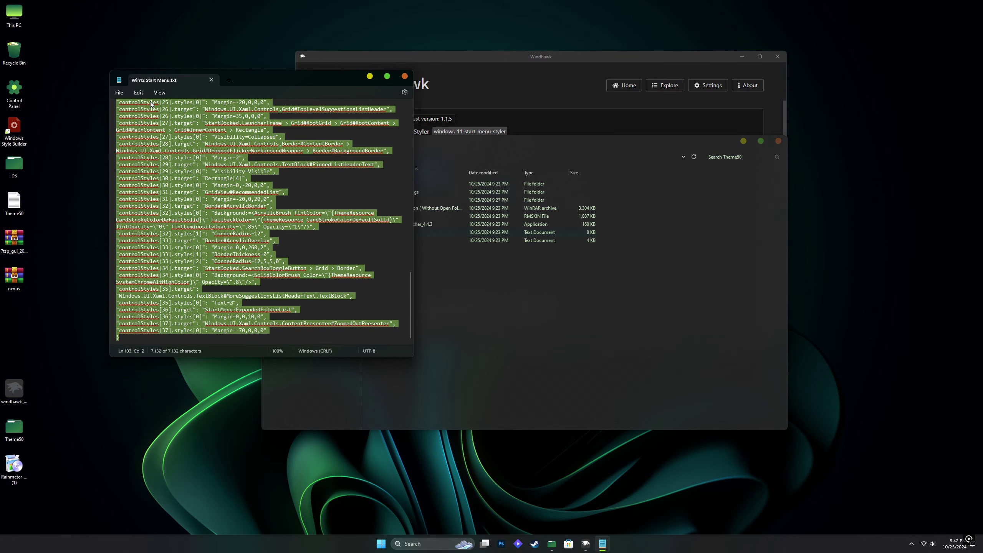
left_click(139, 92)
left_click(149, 133)
left_click(211, 80)
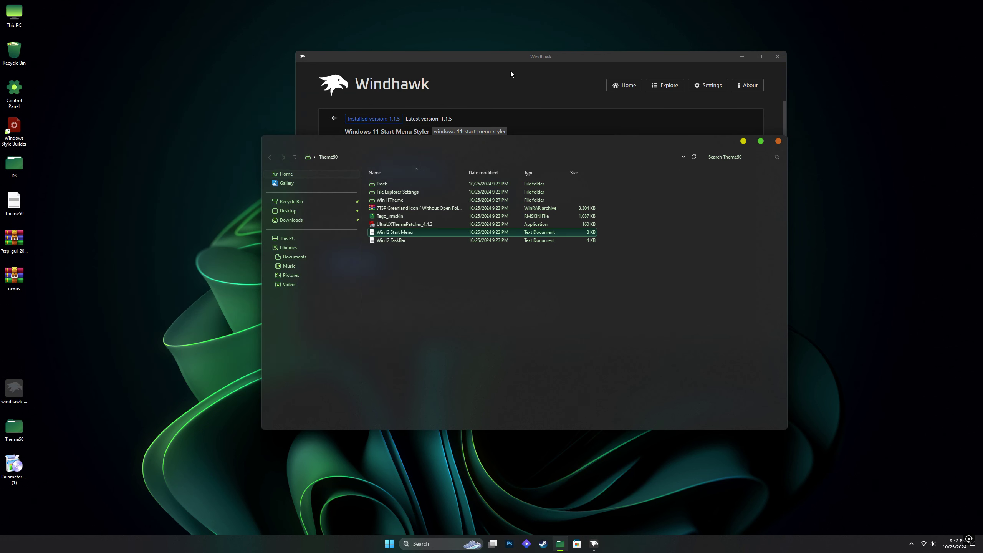
- Replace the Start Menu Styler's mod settings with the copied text, save them, and check the restyled Start menu
left_click(510, 73)
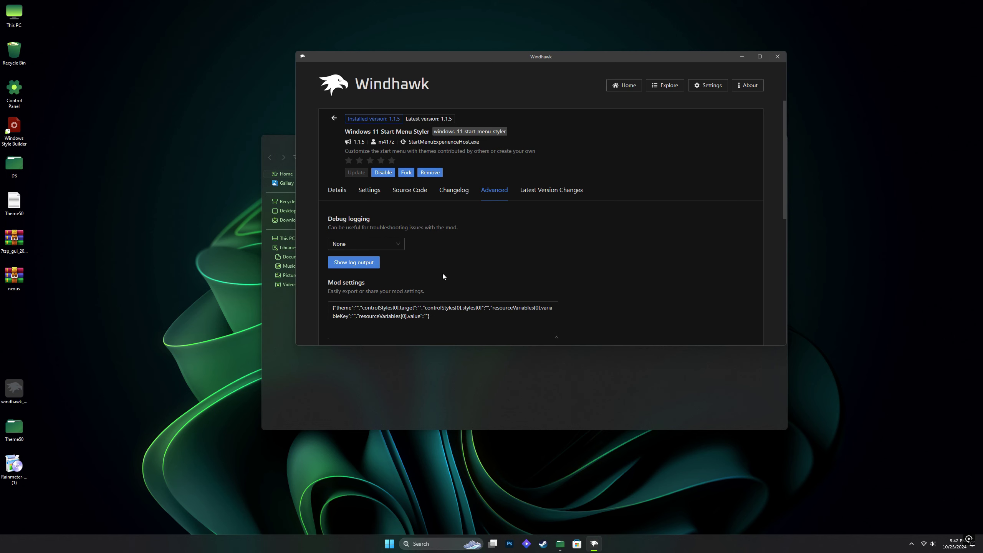
left_click_drag(334, 308, 507, 331)
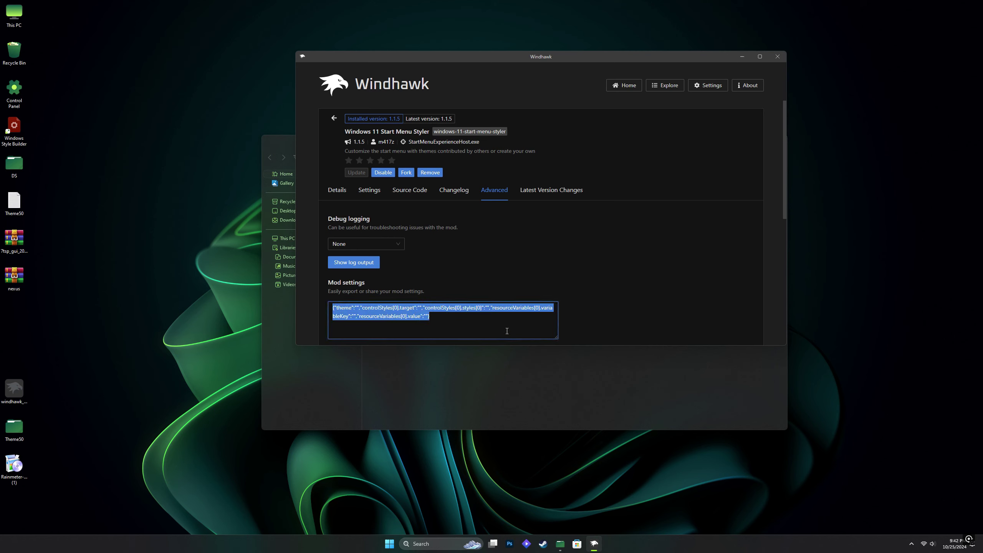
right_click(463, 329)
left_click(475, 302)
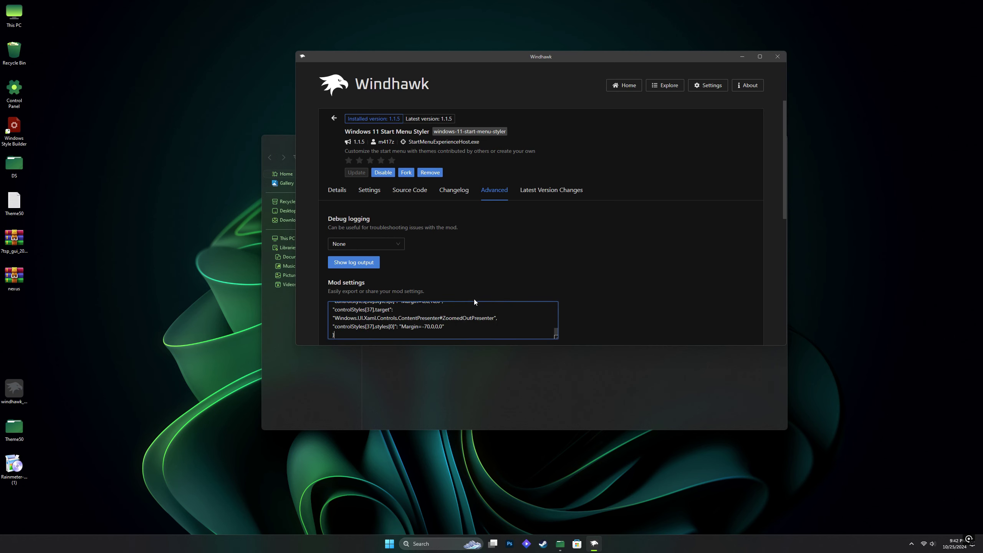
scroll(557, 268, "down", 5)
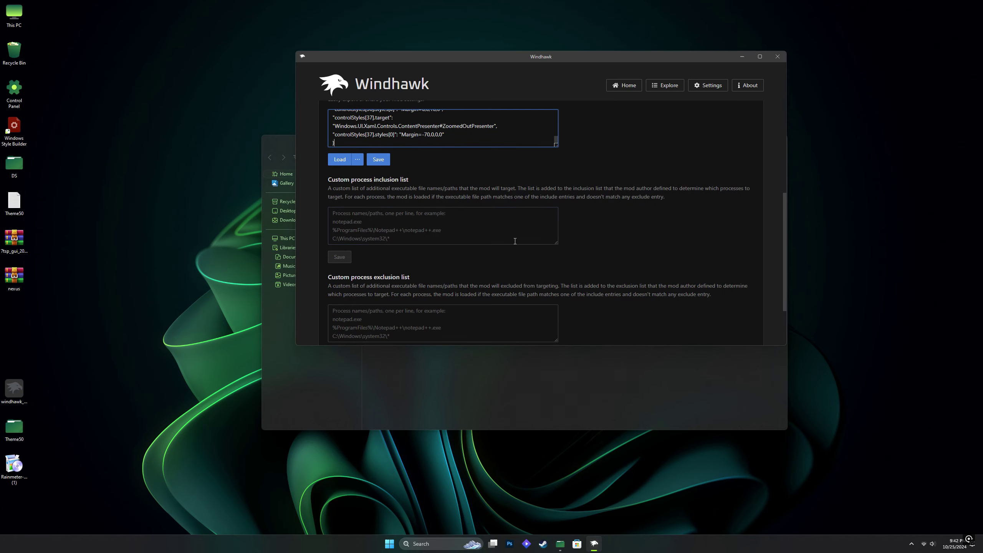
left_click(380, 159)
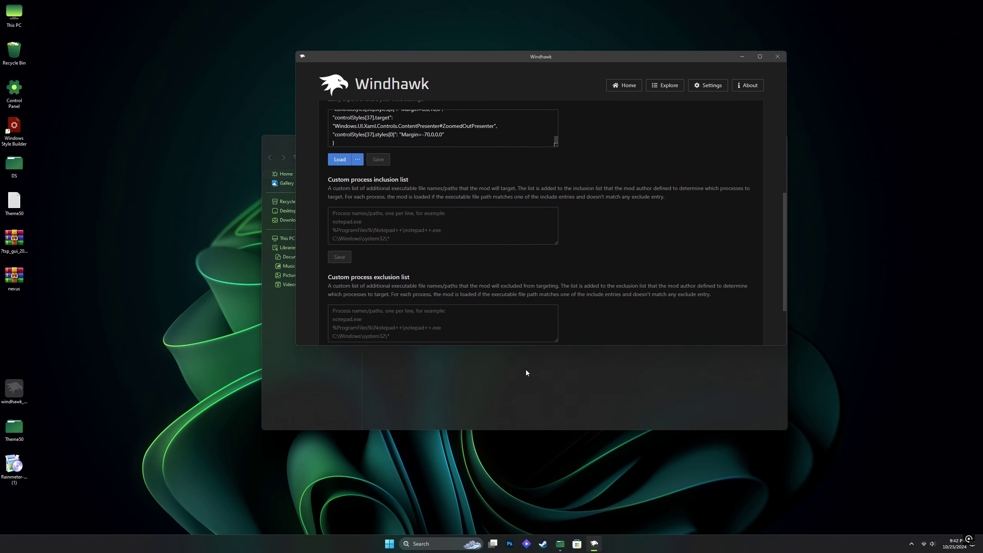
left_click(388, 542)
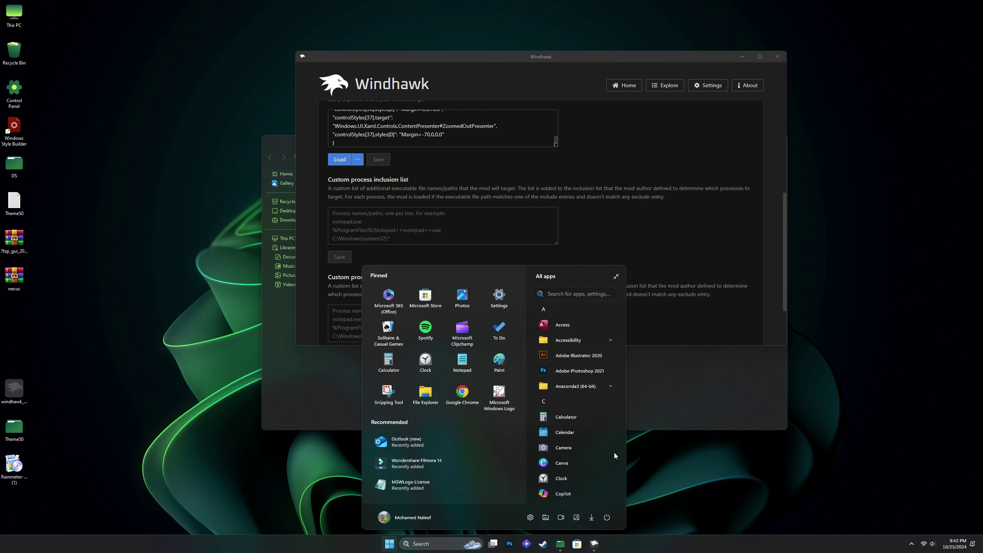
left_click(691, 469)
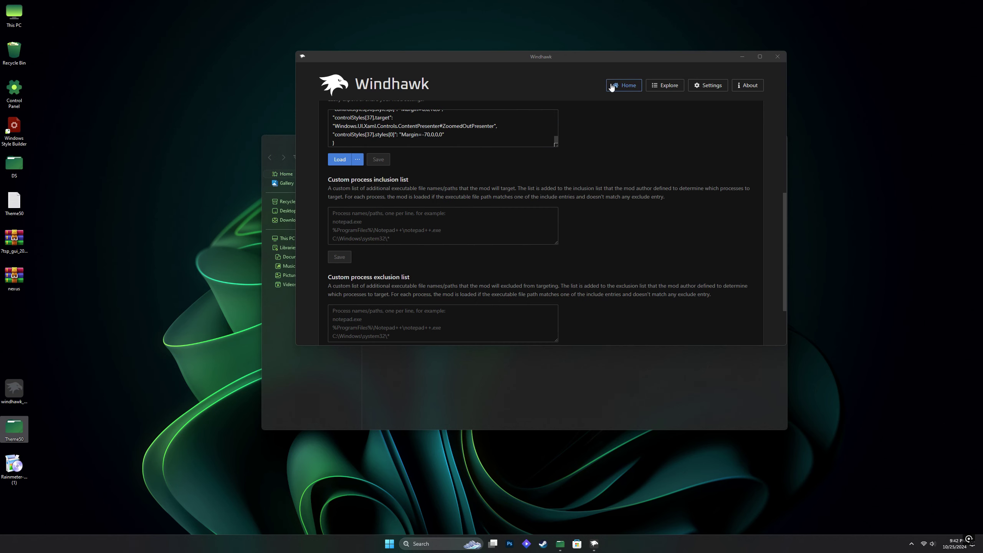
- Return to the "styler" search results and install the Windows 11 Taskbar Styler mod, accepting the risk
scroll(532, 130, "up", 5)
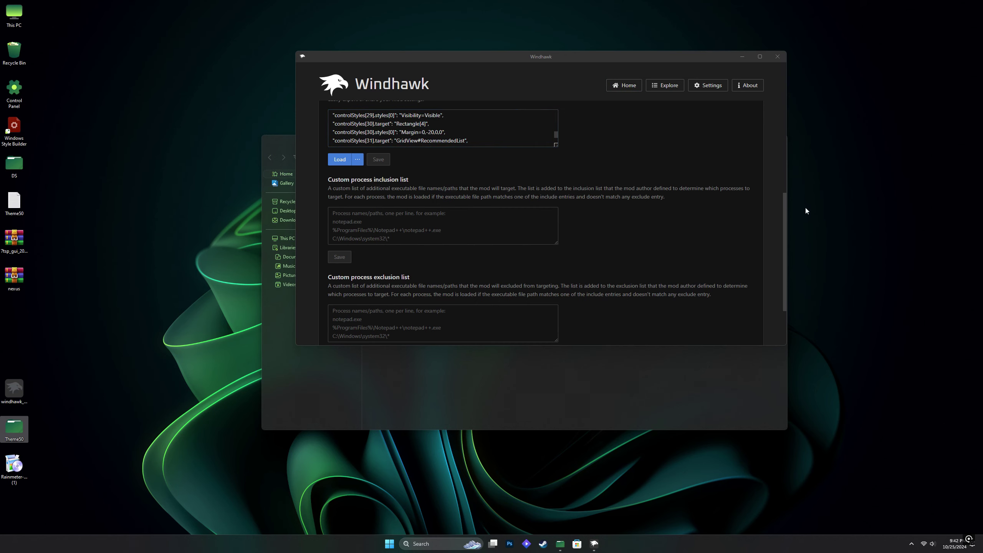
left_click_drag(786, 235, 780, 114)
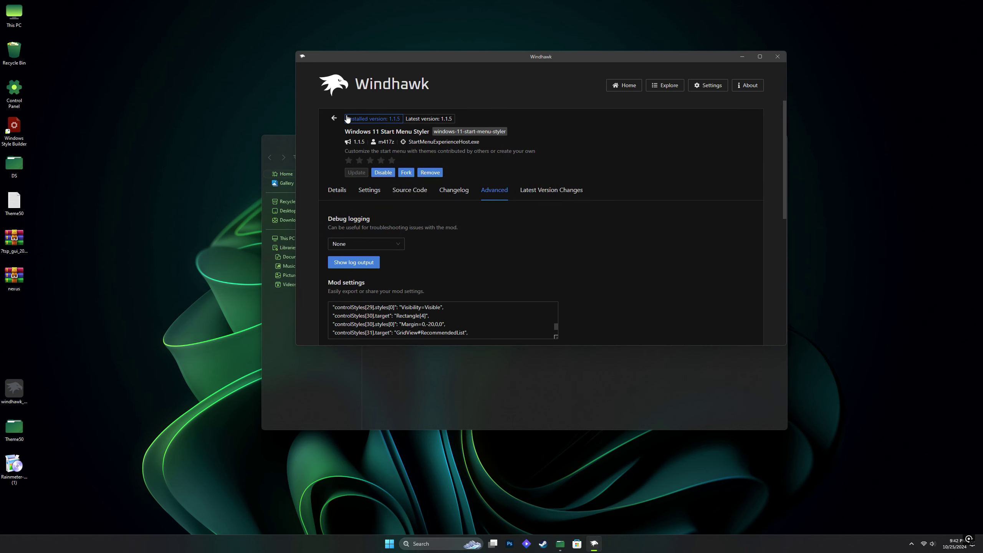
left_click(335, 118)
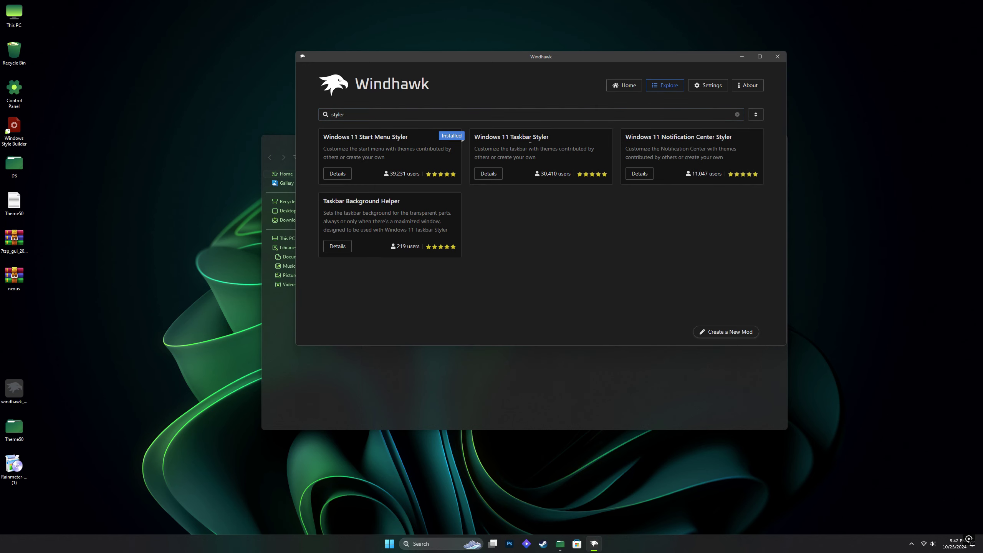
left_click(489, 174)
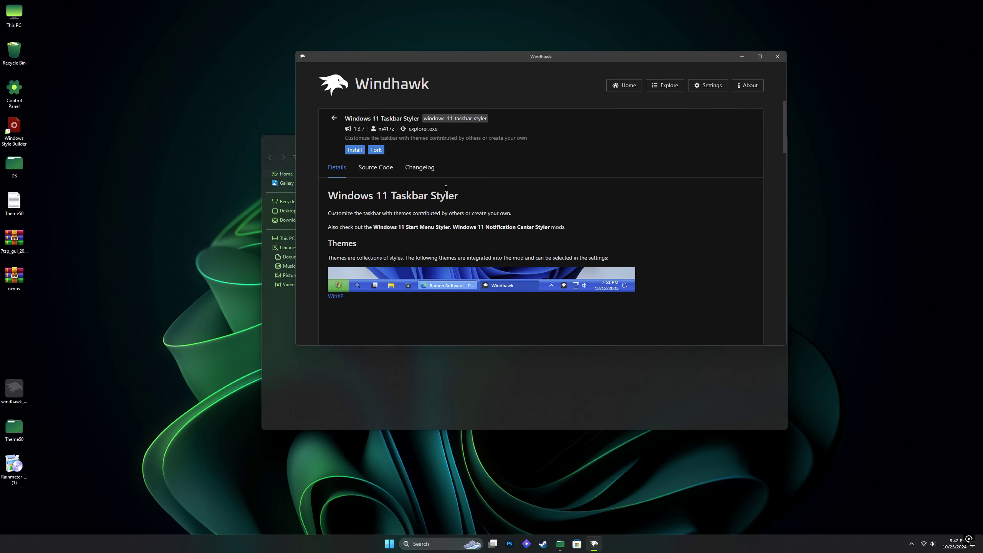
left_click(355, 150)
left_click(597, 268)
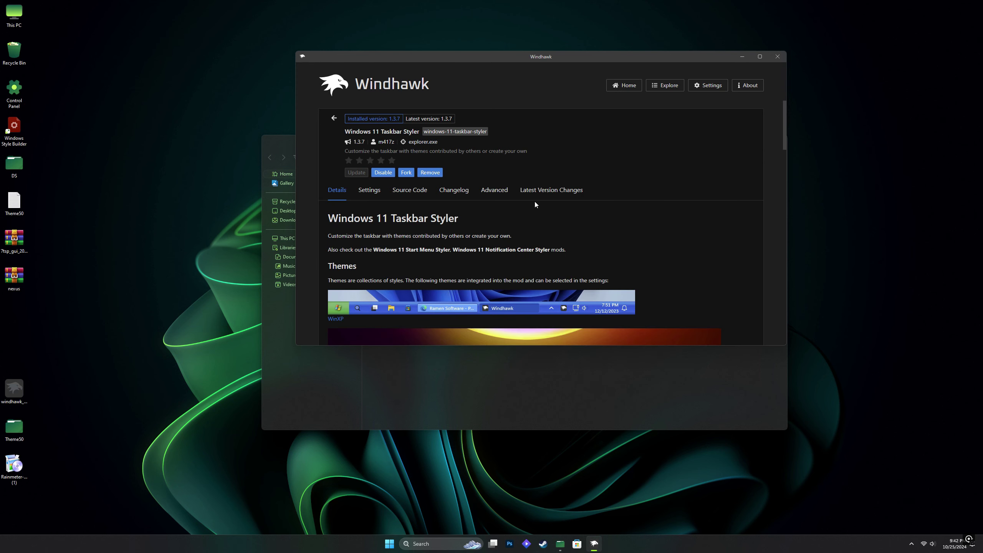
- Open the Taskbar Styler's advanced options, copy the full contents of Theme50's Win12 TaskBar text file, and close the file and folder
left_click(495, 194)
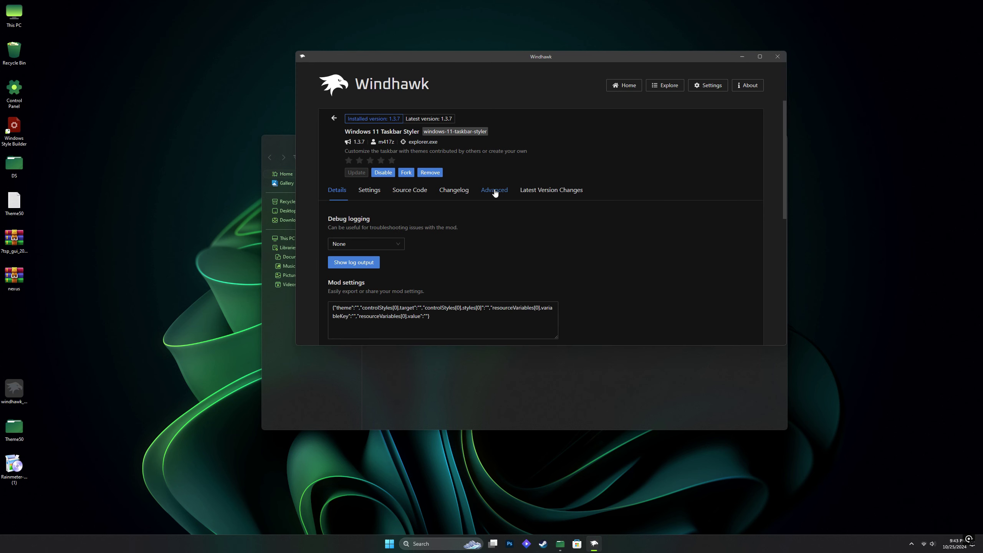
left_click(542, 356)
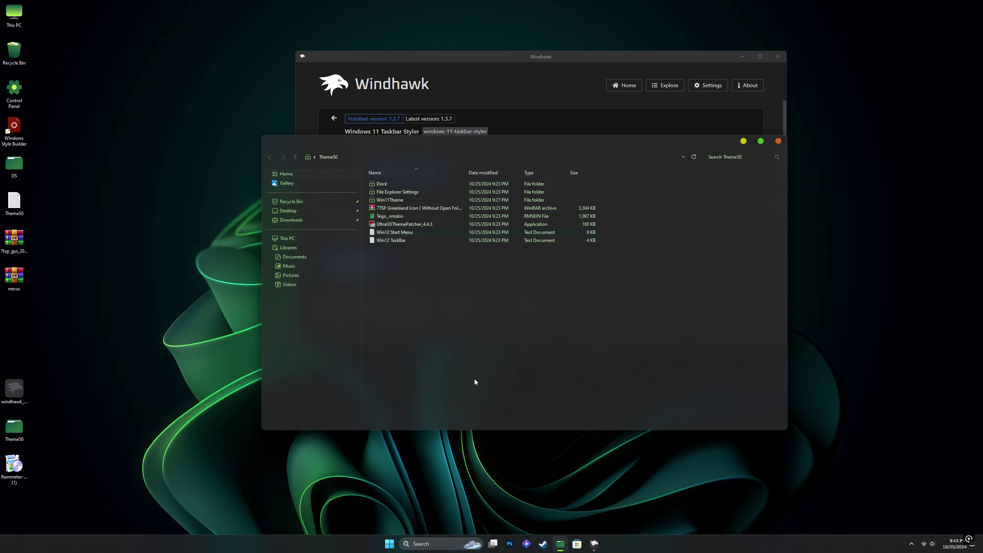
double_click(386, 240)
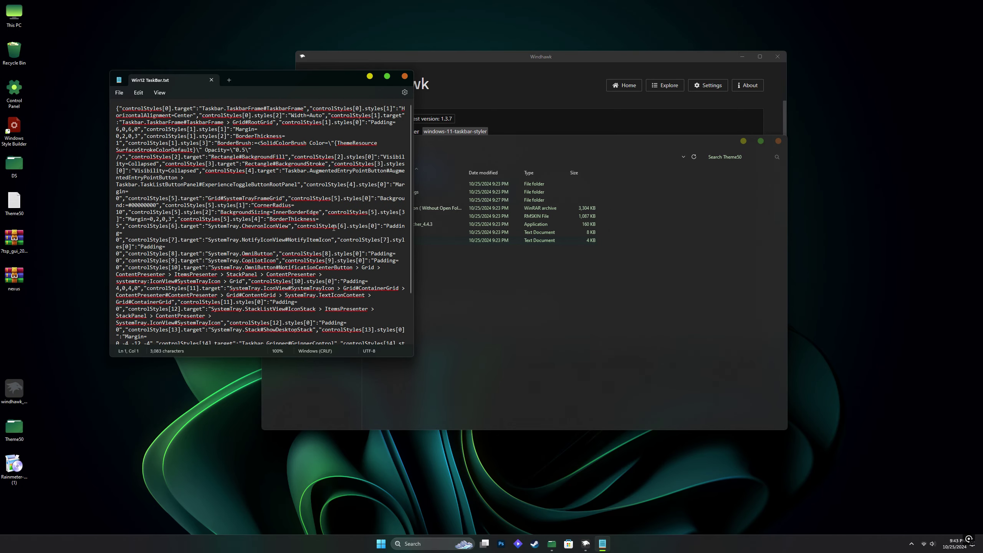
key("ctrl+a")
left_click(138, 92)
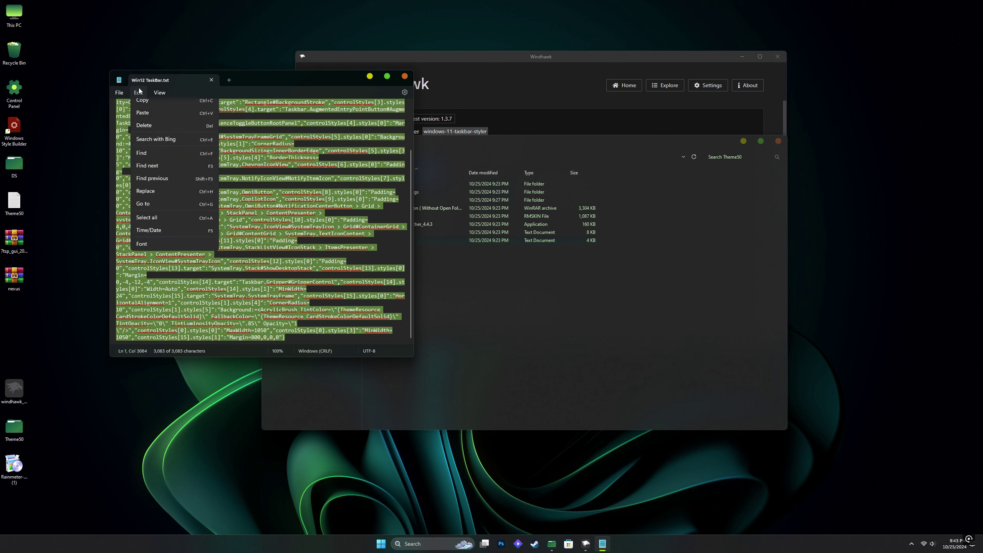
left_click(146, 133)
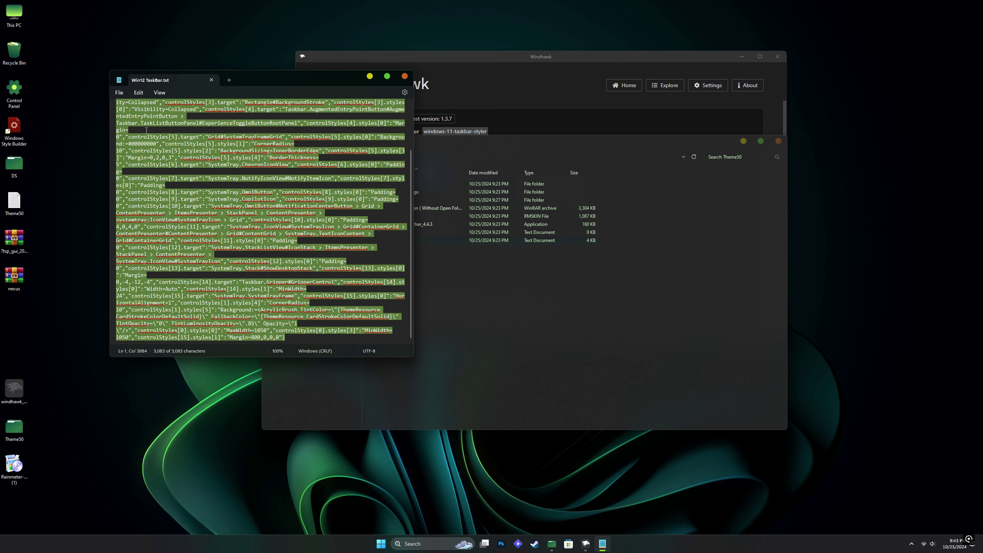
left_click(211, 80)
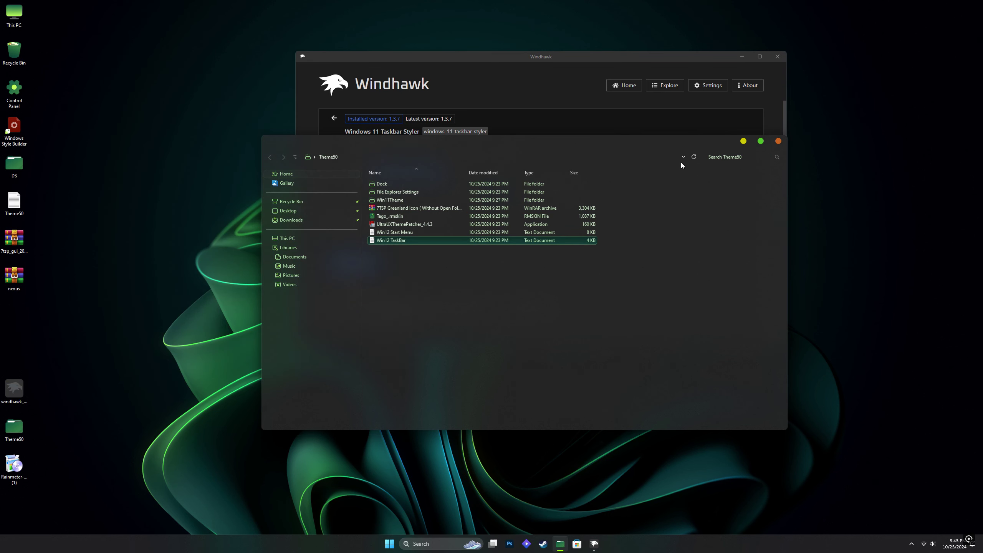
left_click(779, 141)
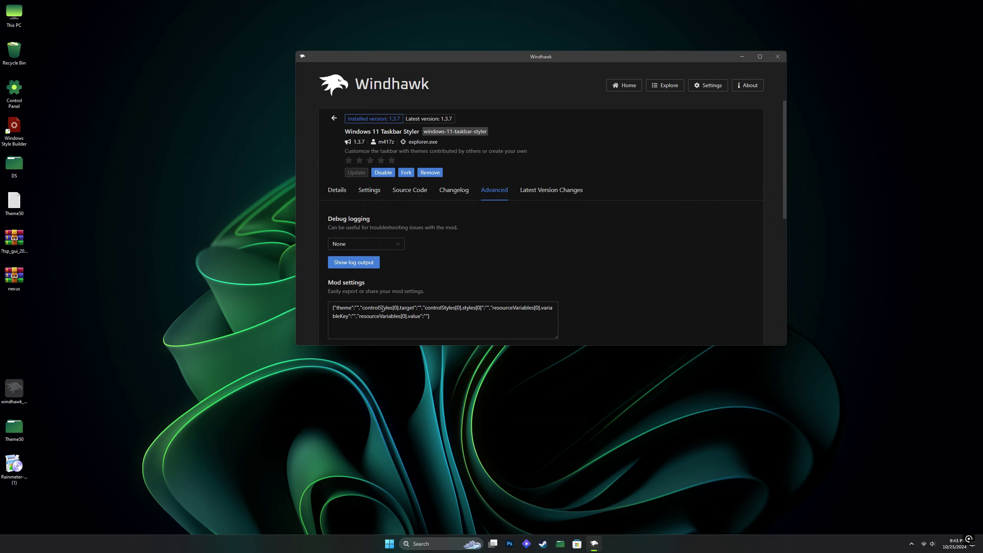
- Replace the Taskbar Styler's mod settings with the copied text, save them, close Windhawk, and check the Start menu
left_click_drag(332, 307, 497, 326)
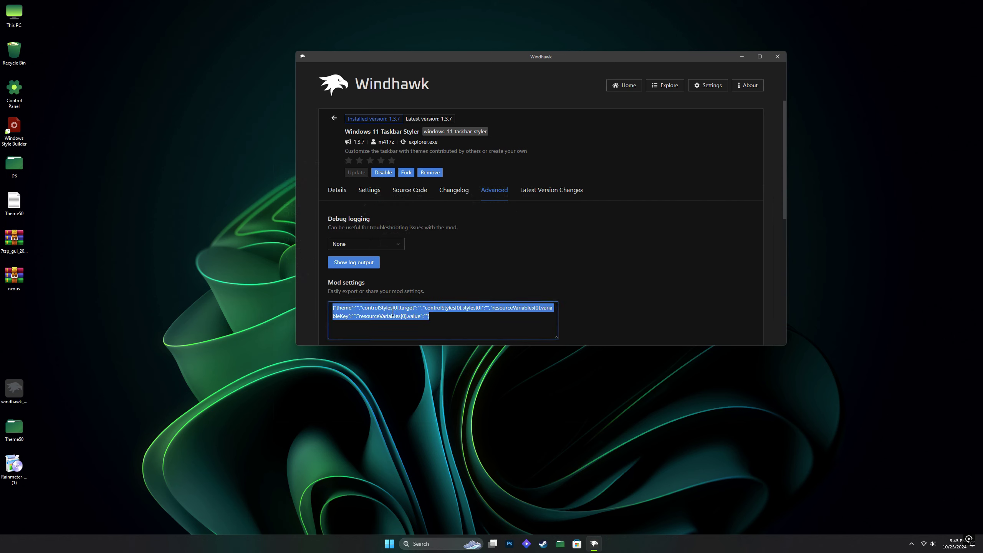
right_click(393, 314)
left_click(404, 288)
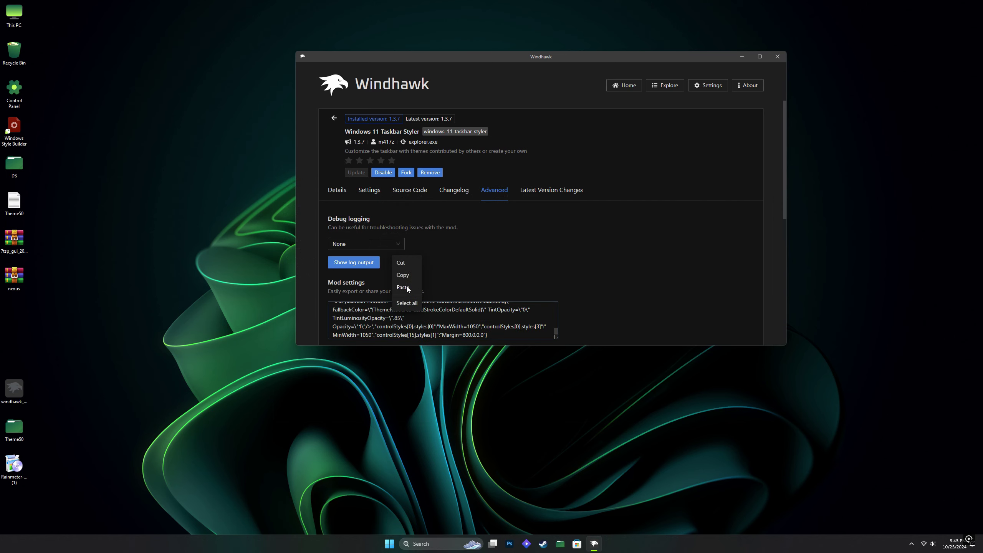
scroll(720, 286, "down", 4)
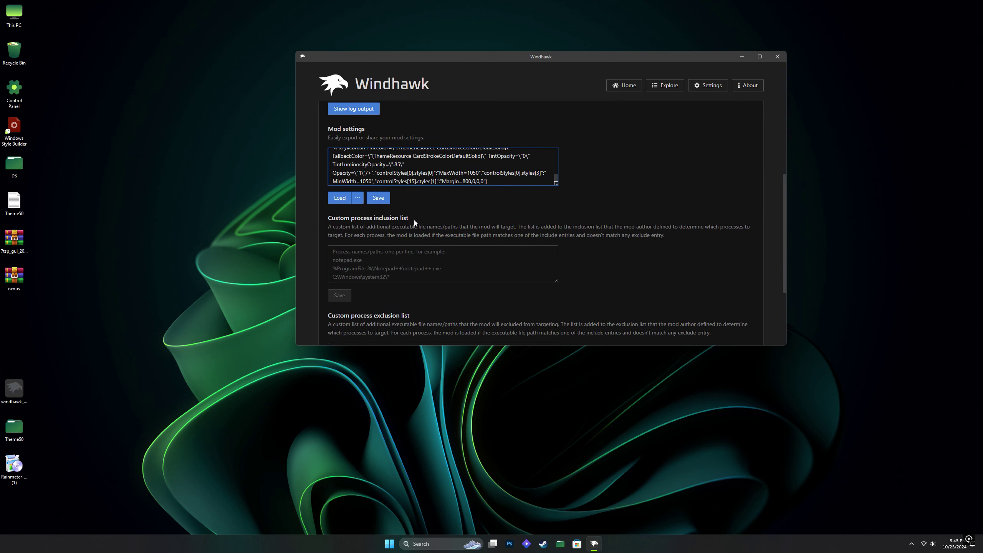
left_click(387, 201)
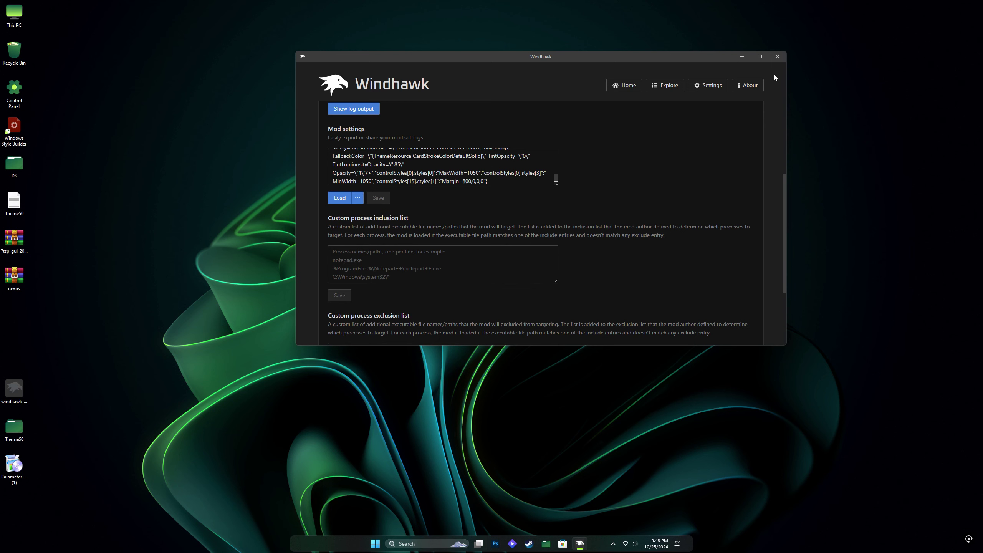
left_click(777, 57)
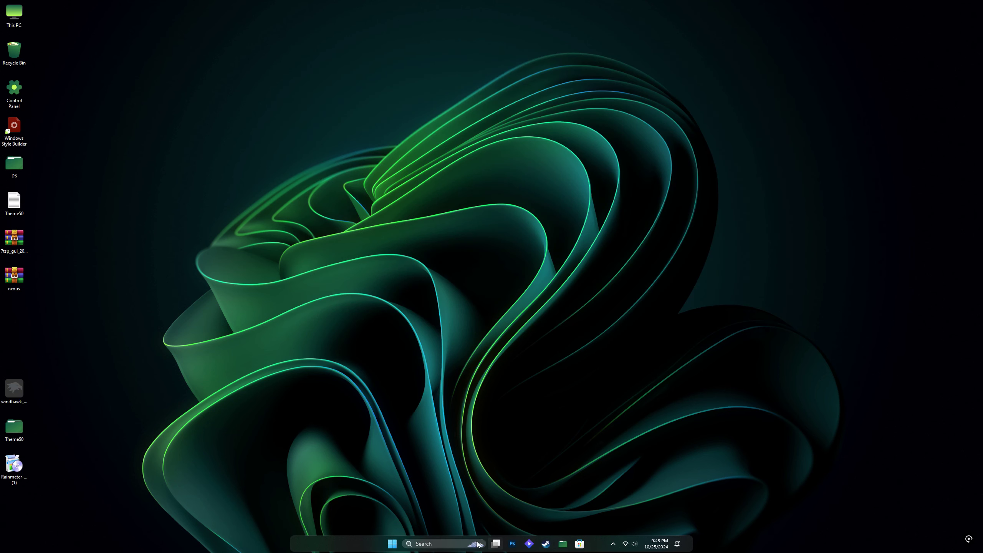
left_click(392, 545)
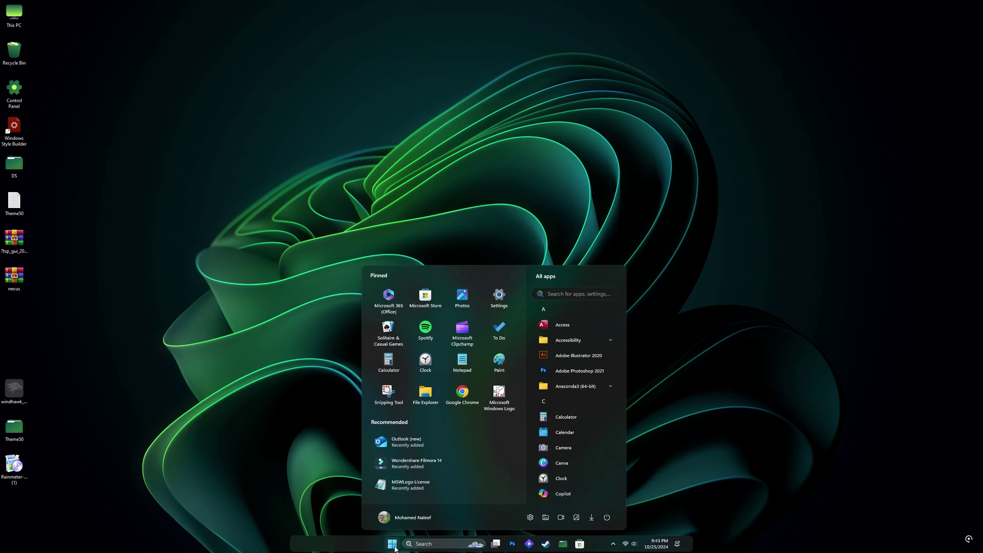
left_click(393, 546)
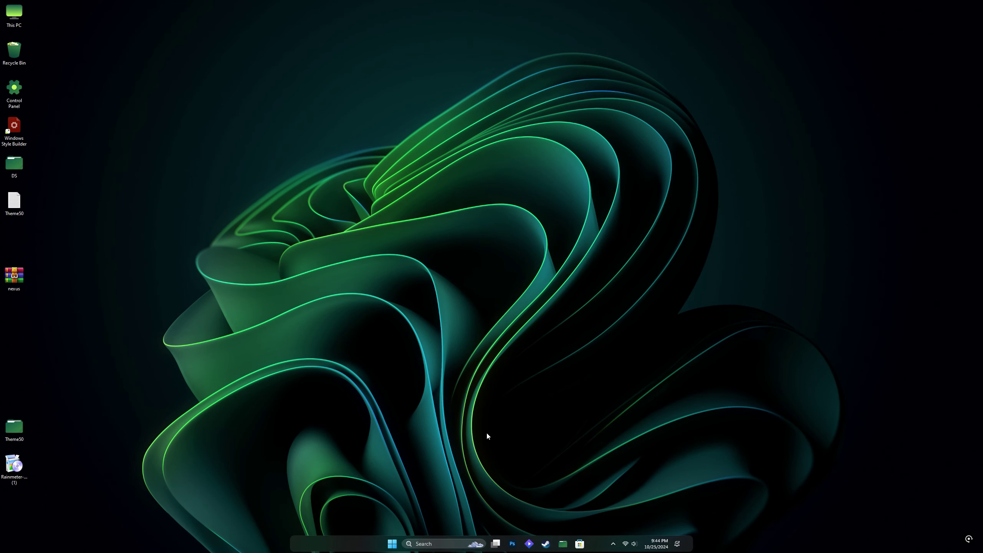
- Install Rainmeter from the desktop setup file in English as a standard installation, and launch it
left_click(15, 464)
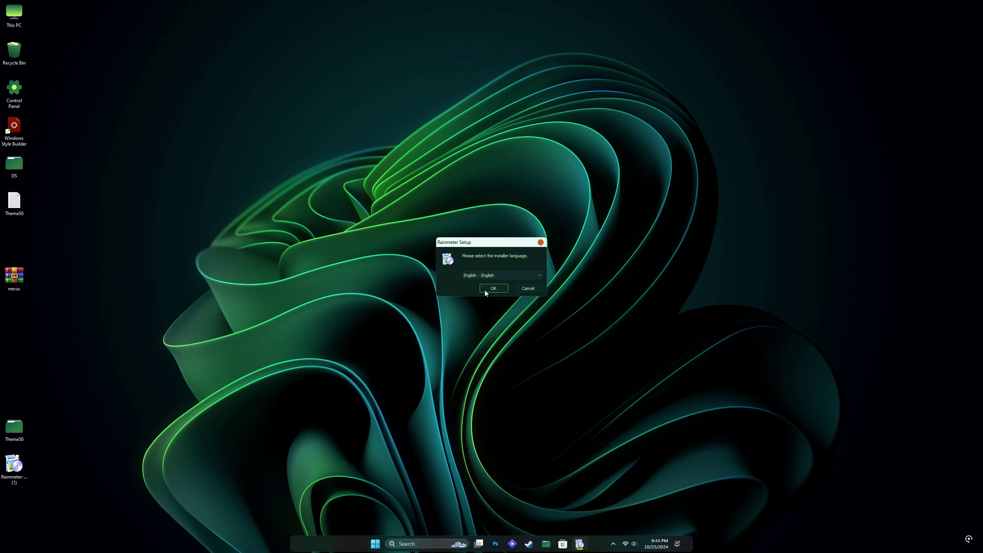
left_click(485, 291)
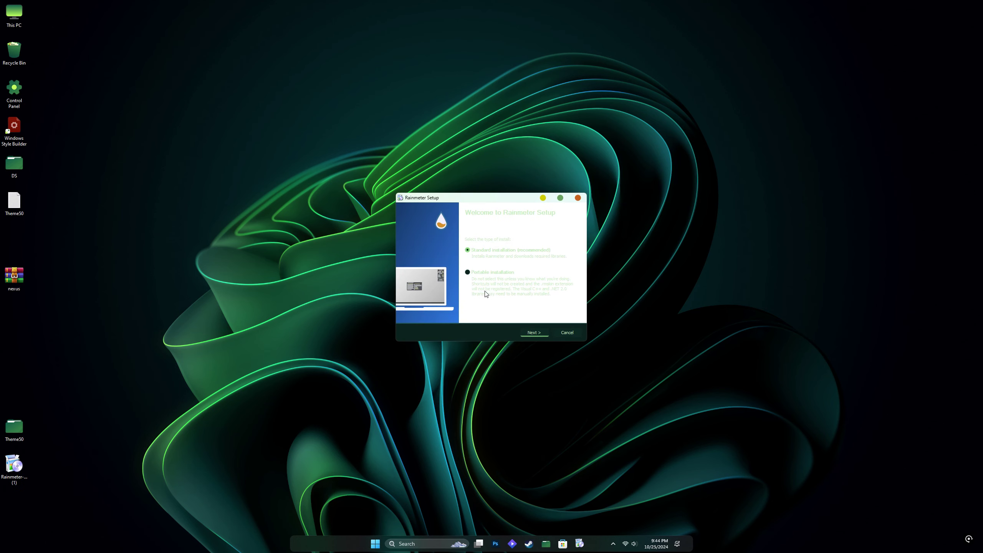
left_click(540, 332)
left_click(541, 332)
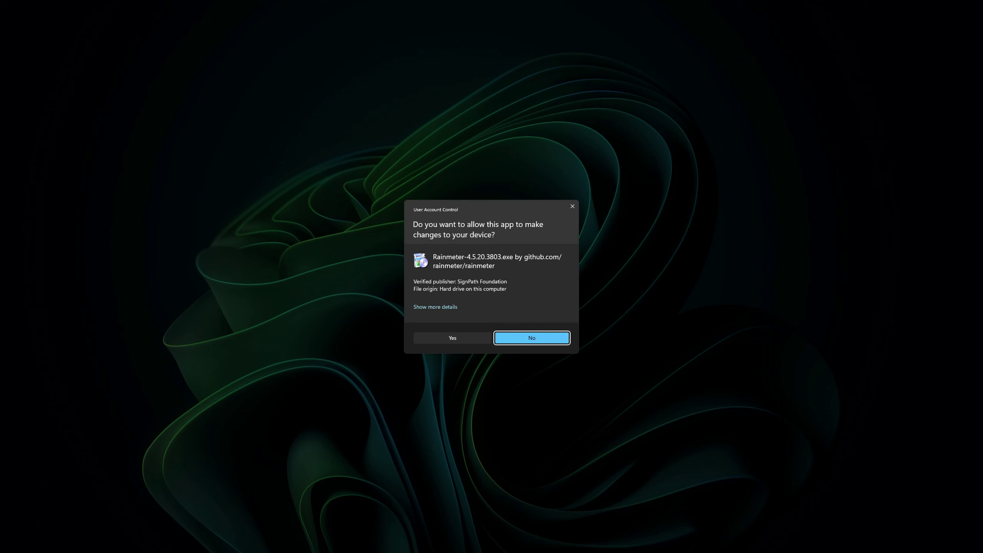
left_click(446, 336)
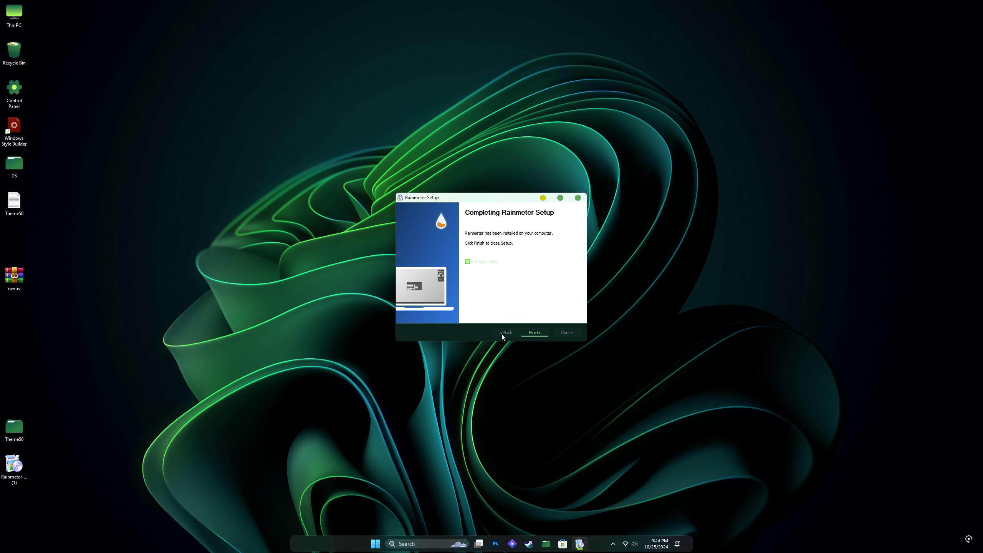
left_click(529, 334)
- Unload Rainmeter's default illustro skins from the desktop: Welcome, Disk, System and the clock
right_click(526, 303)
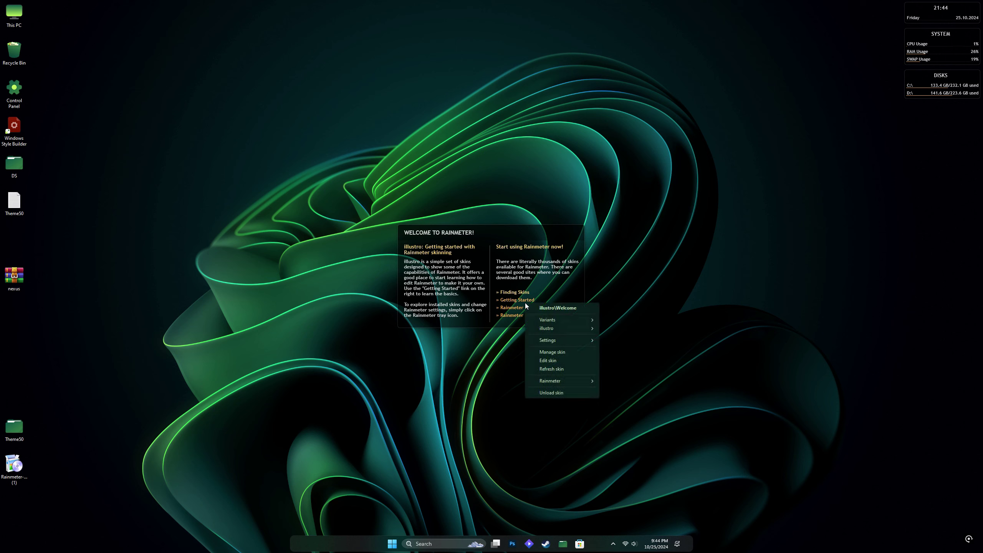
left_click(557, 390)
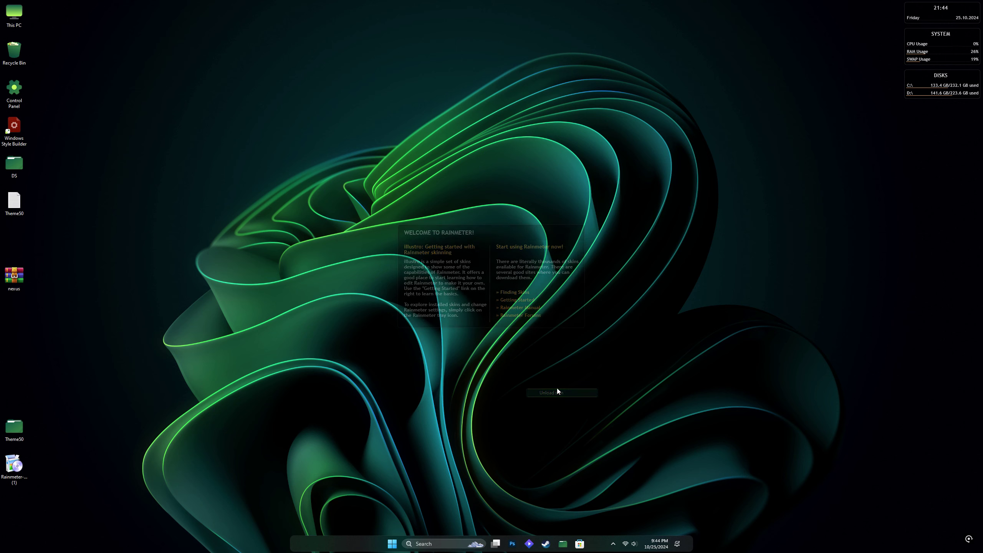
right_click(922, 84)
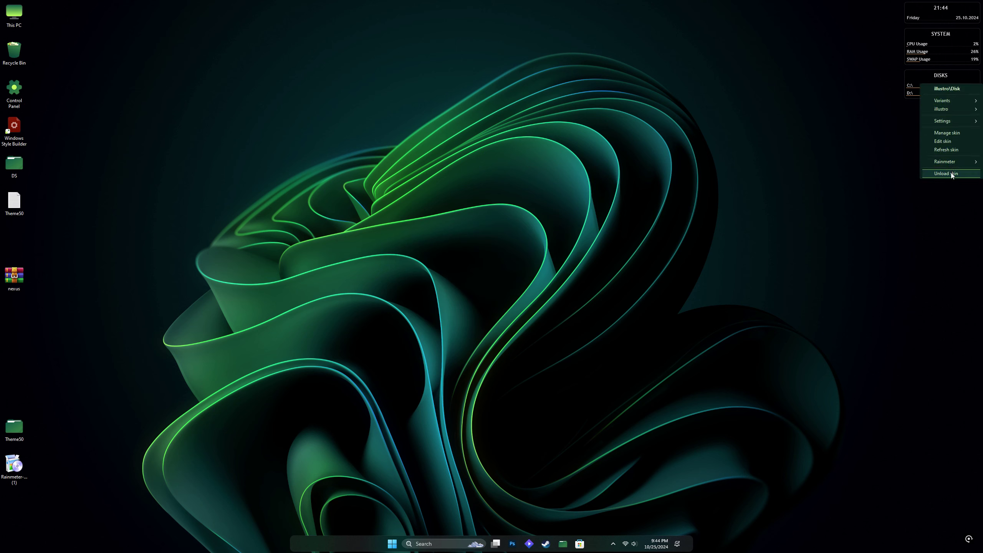
left_click(952, 174)
right_click(935, 51)
left_click(946, 142)
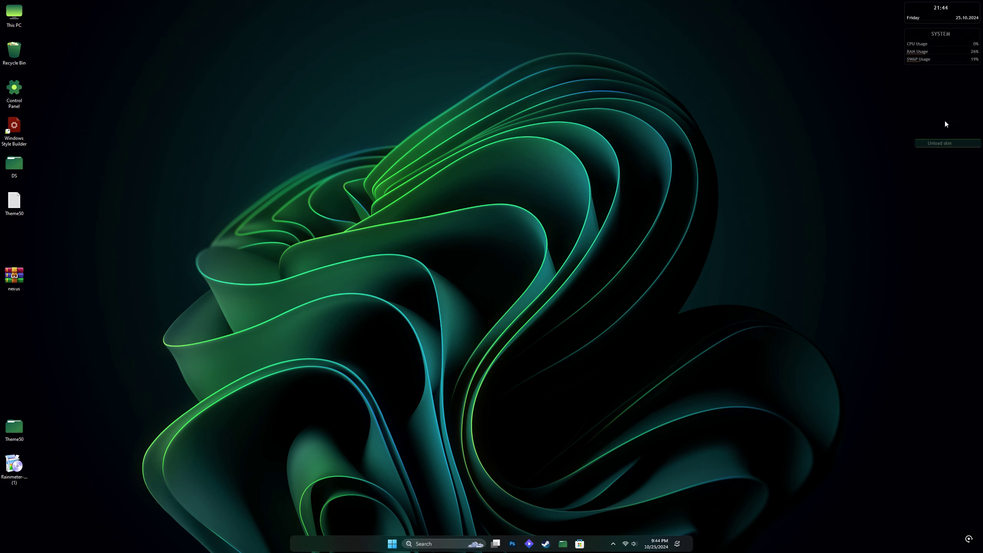
right_click(936, 11)
left_click(962, 104)
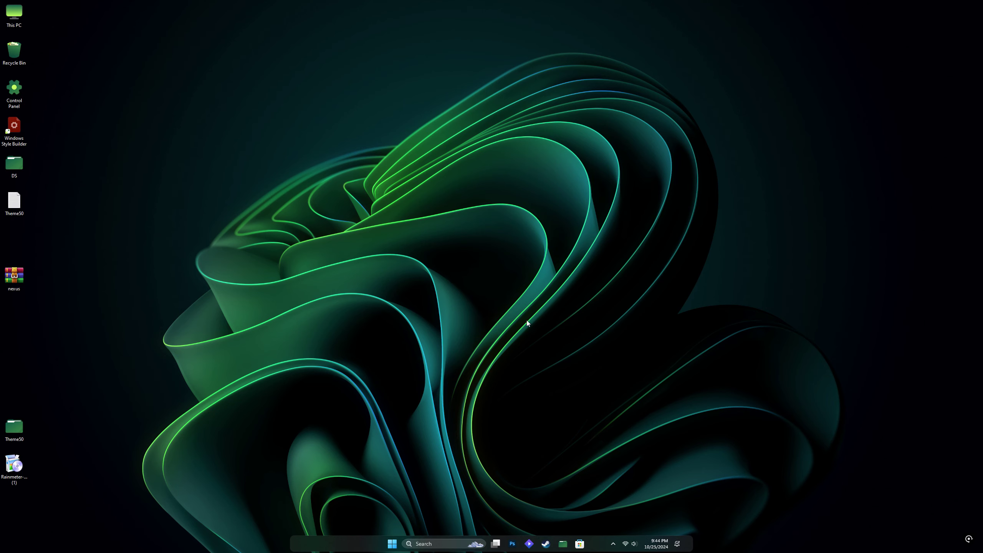
- Install the Tego skin package from the Theme50 folder with its 1080p and 1440p layouts, and close the folder
double_click(14, 429)
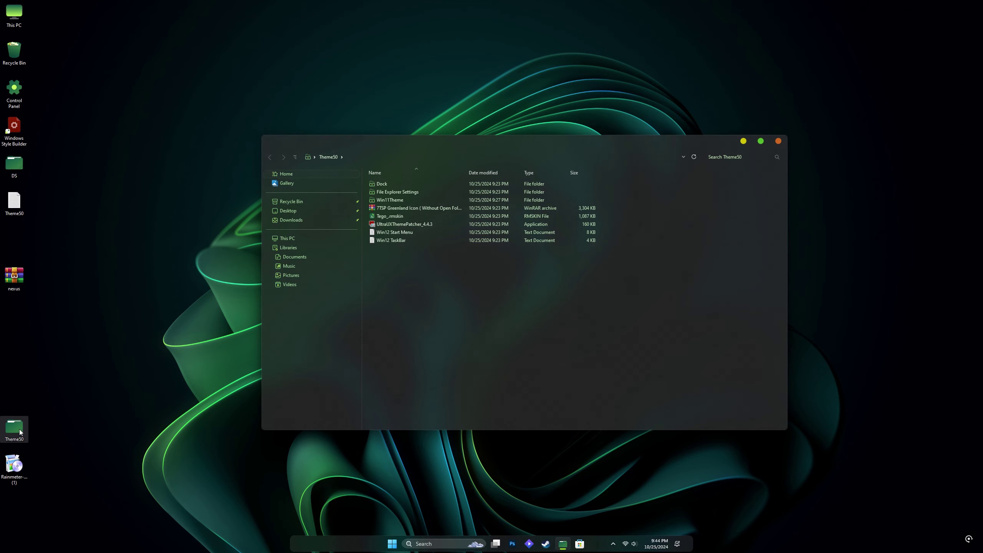
double_click(386, 217)
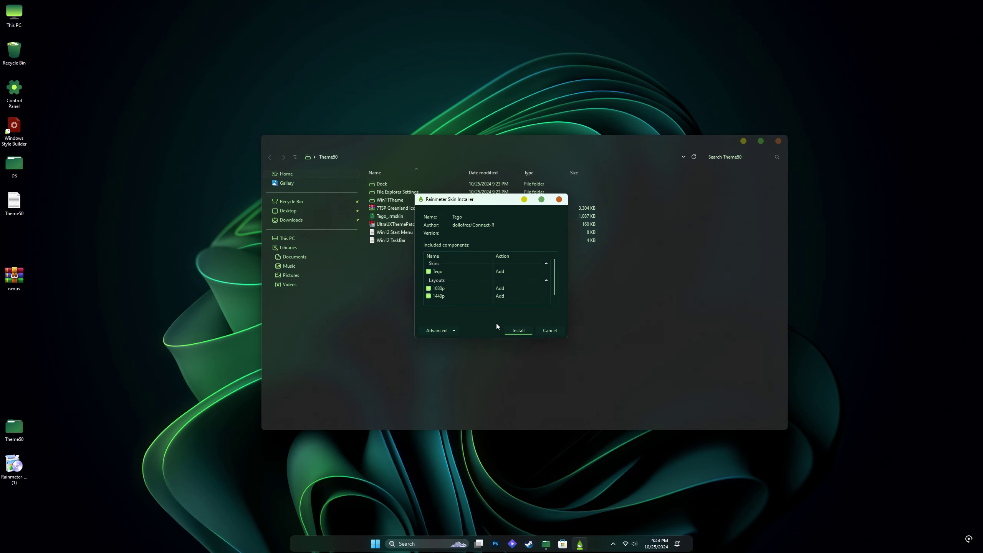
left_click(518, 330)
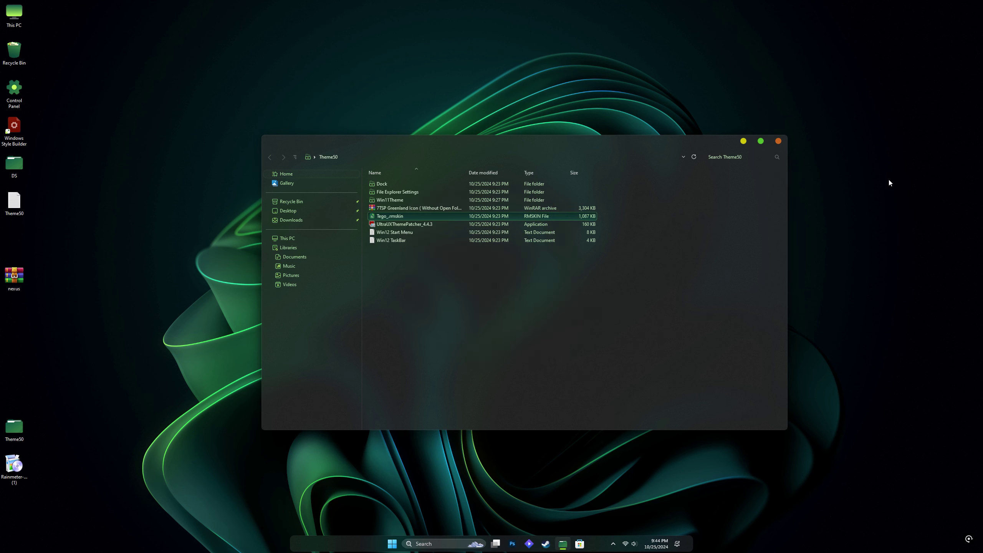
left_click(779, 141)
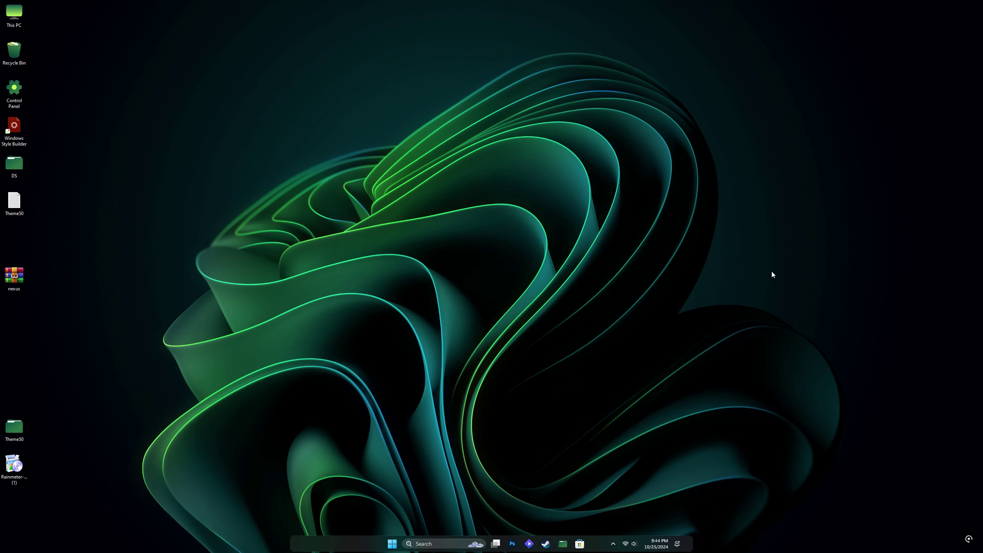
- Load the saved 1440p layout in Rainmeter's manager and close the manager
left_click(613, 543)
right_click(581, 525)
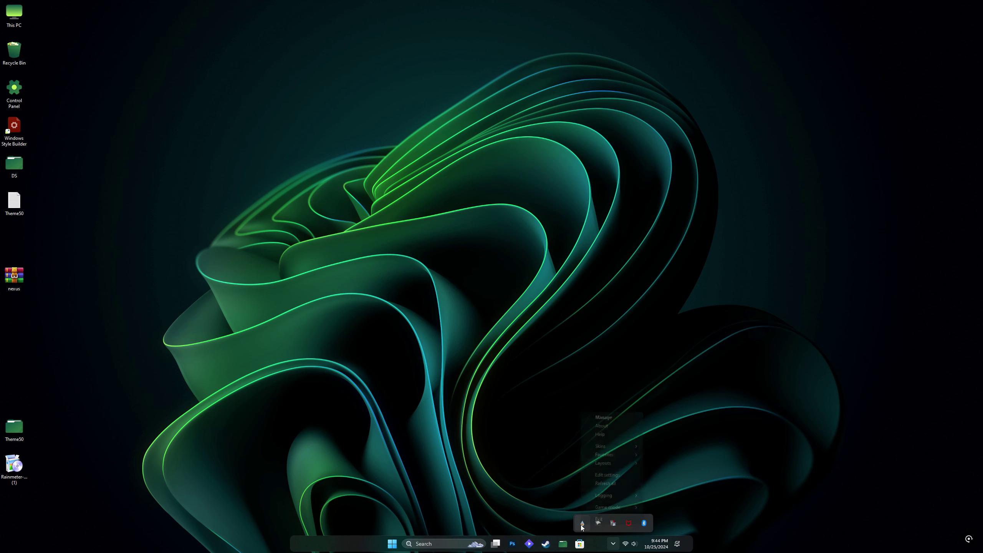
left_click(605, 417)
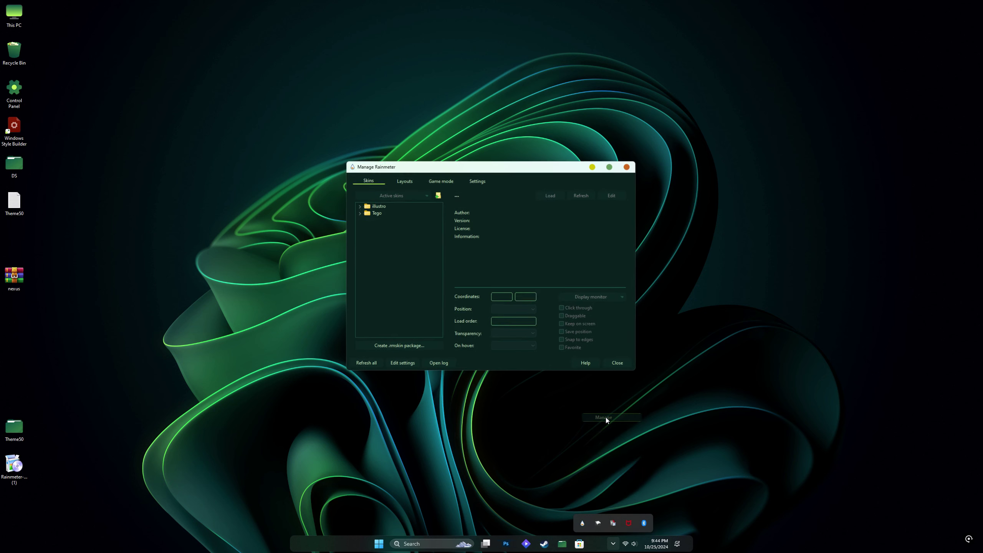
left_click(404, 180)
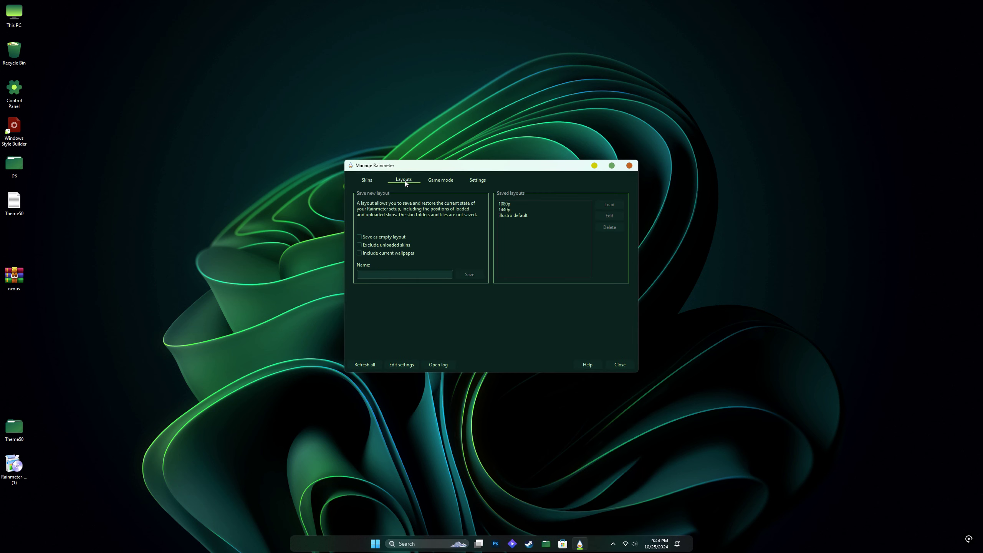
left_click(503, 210)
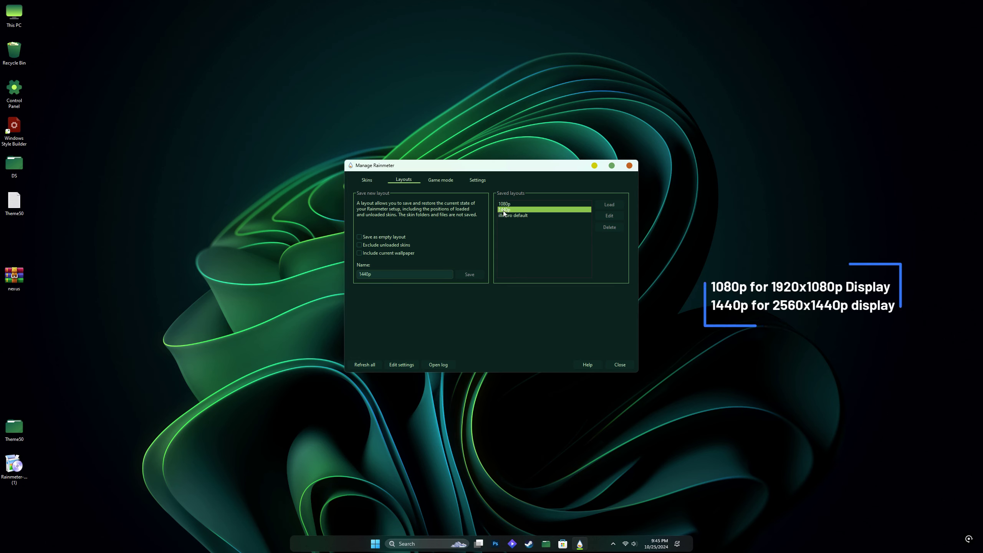
left_click(612, 205)
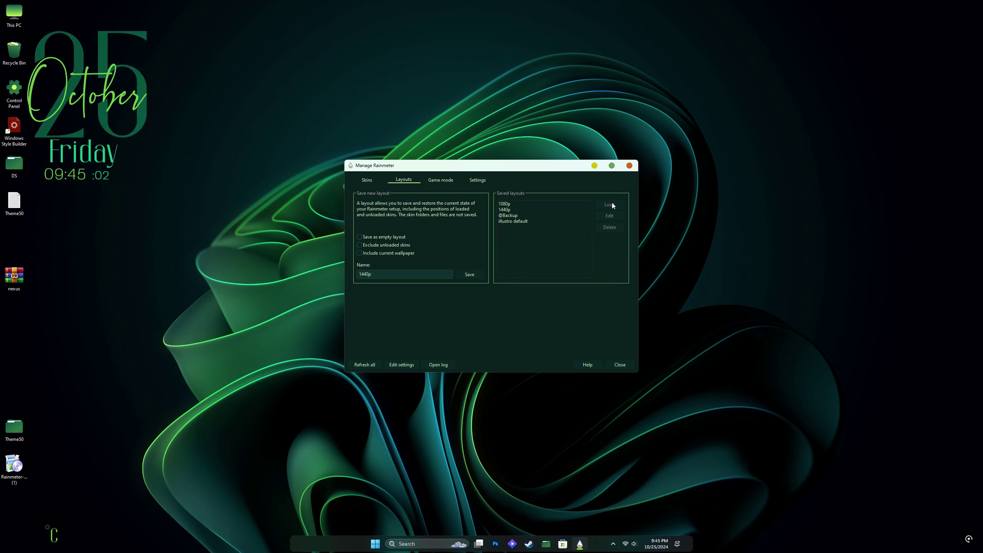
left_click(630, 166)
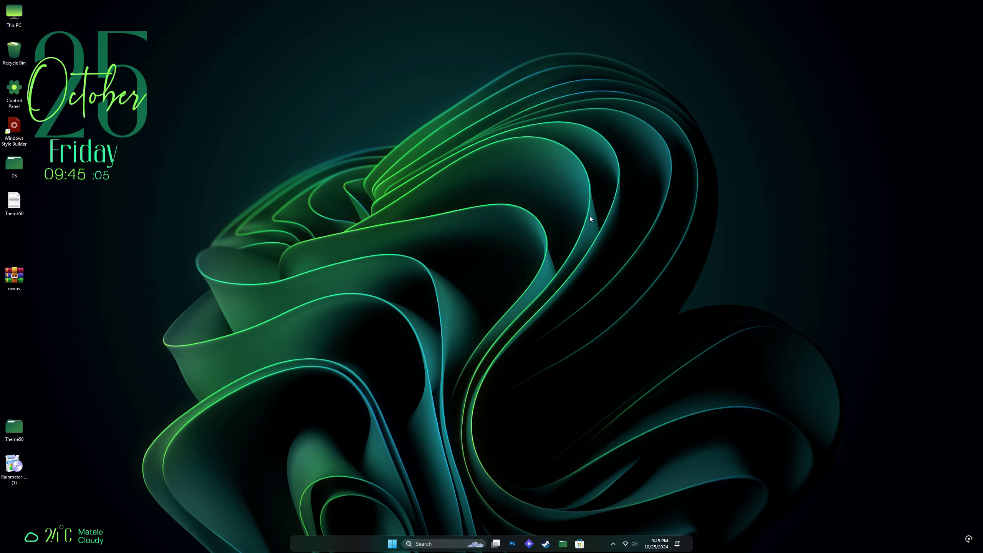
- Open the desktop weather skin's Weather C.ini file for editing, and switch to Google Chrome
right_click(88, 536)
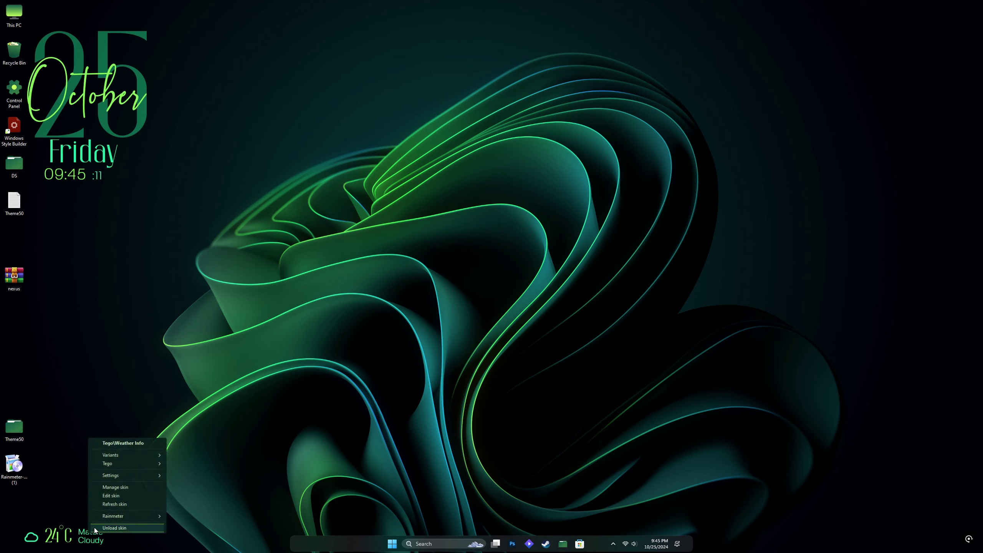
left_click(118, 495)
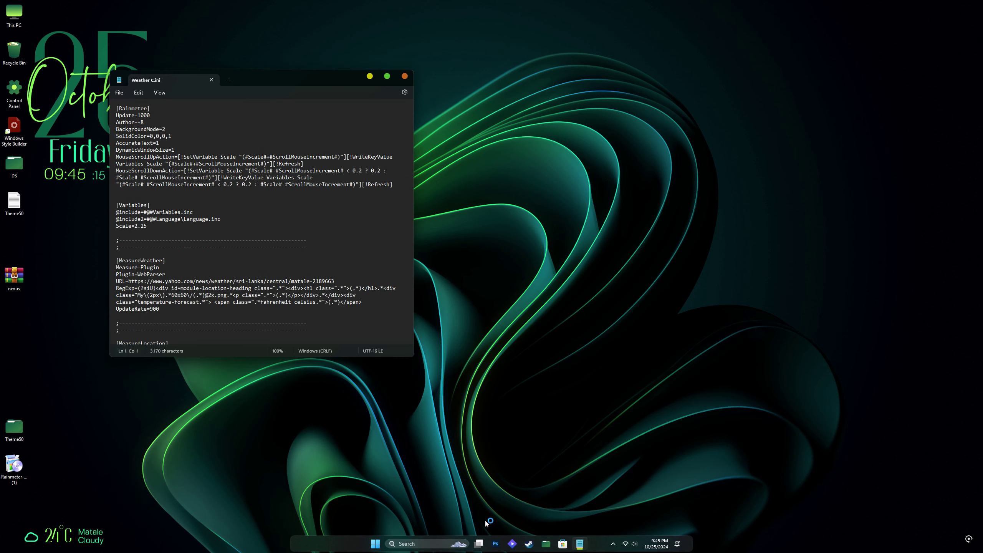
left_click(376, 544)
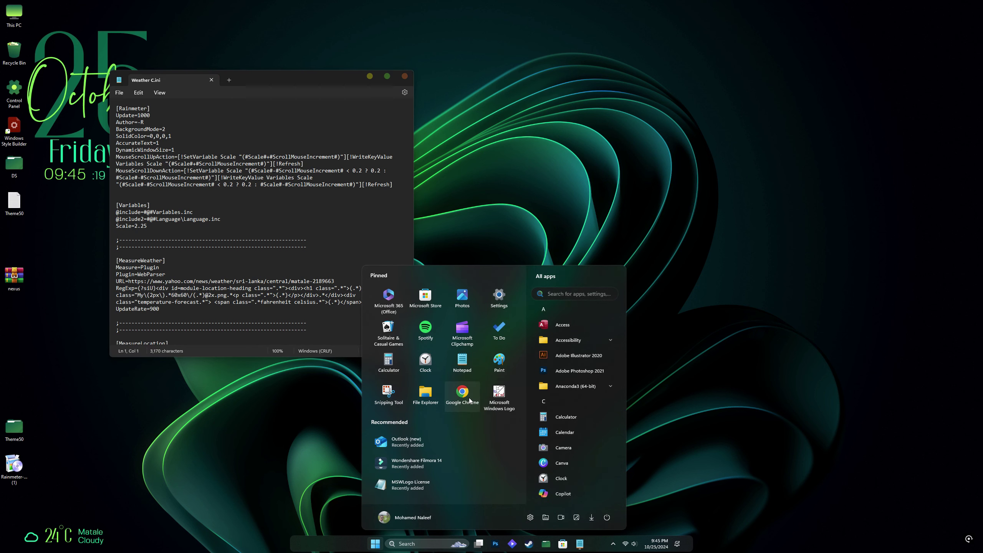
left_click(470, 401)
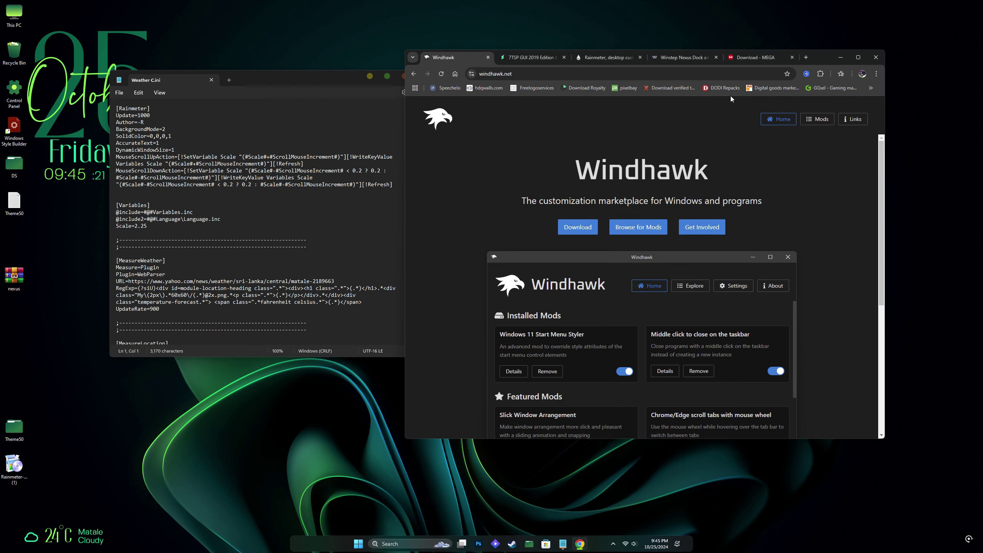
- Search for yahoo weather in a new browser tab, allow precise location access, and open the Colombo, Sri Lanka forecast
left_click(806, 57)
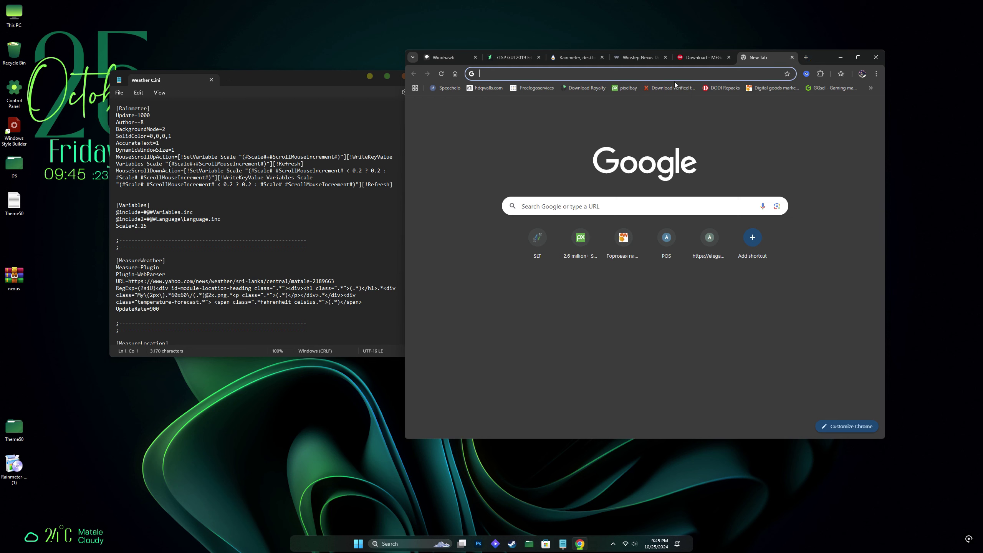
left_click(616, 75)
type("y")
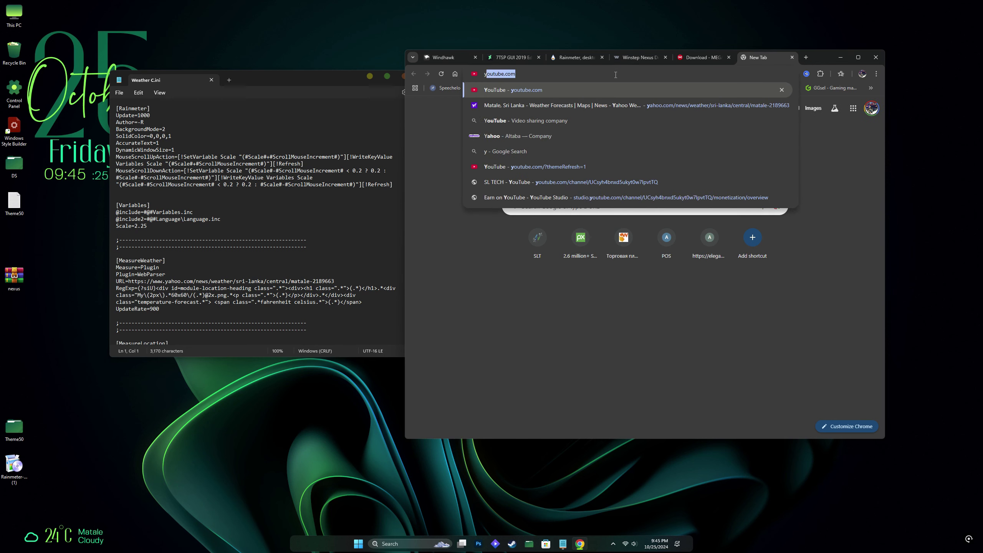
type("ahoo w")
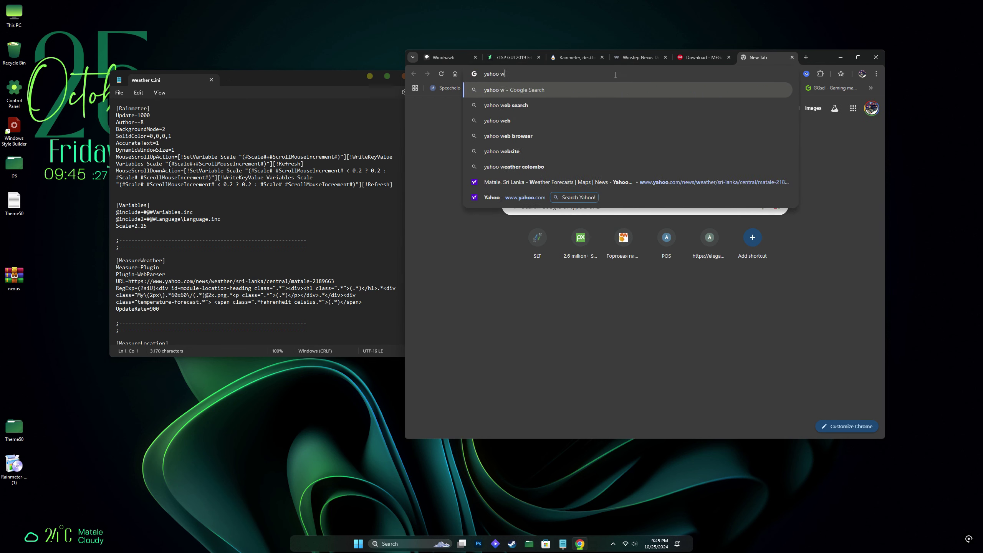
type("eather")
key("Return")
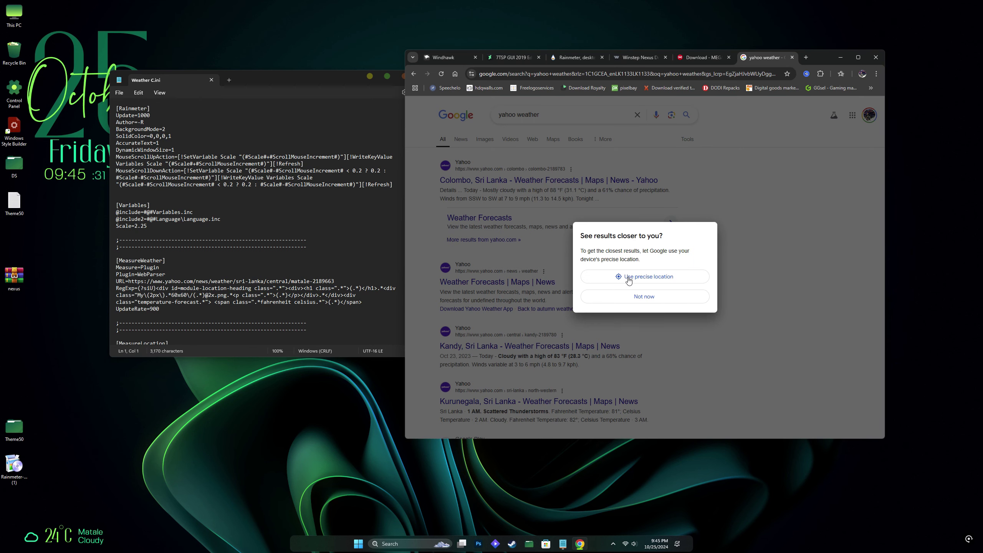
left_click(630, 277)
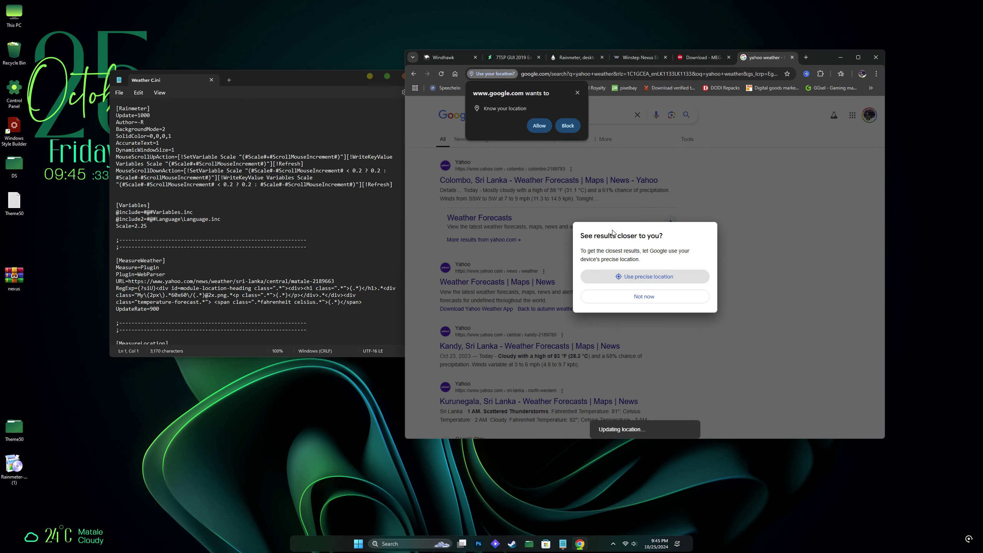
left_click(540, 125)
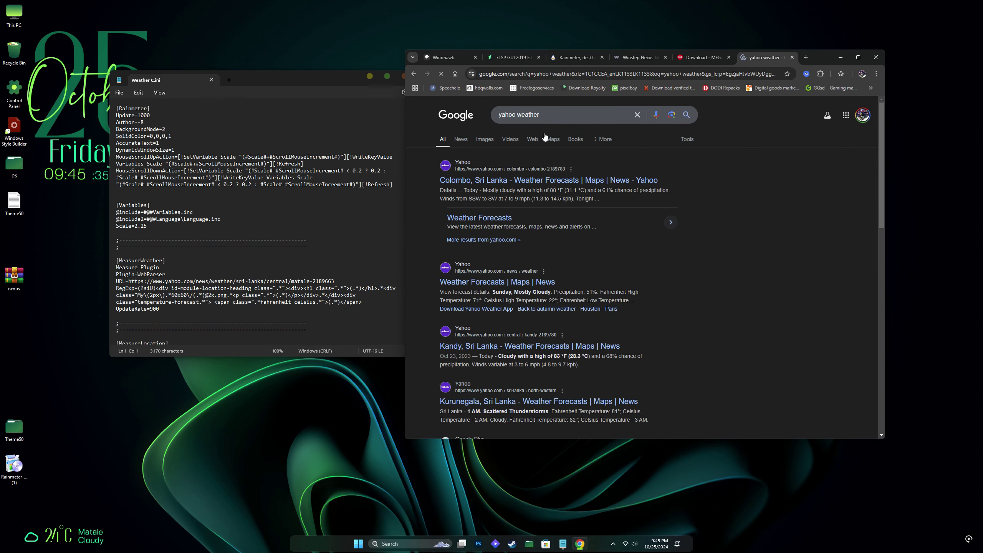
left_click(503, 181)
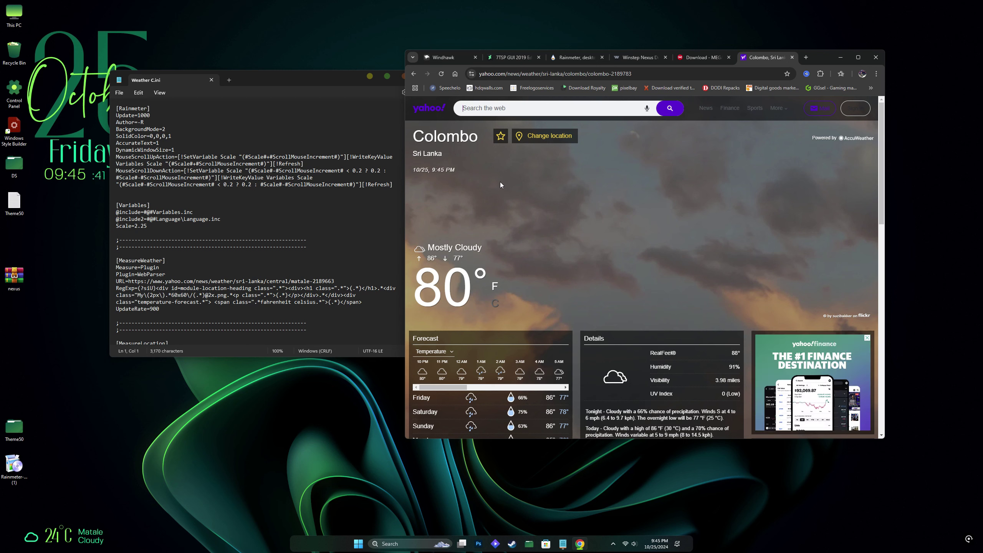
- Switch the Colombo forecast to Celsius, copy the page's address, and close the browser
left_click(495, 304)
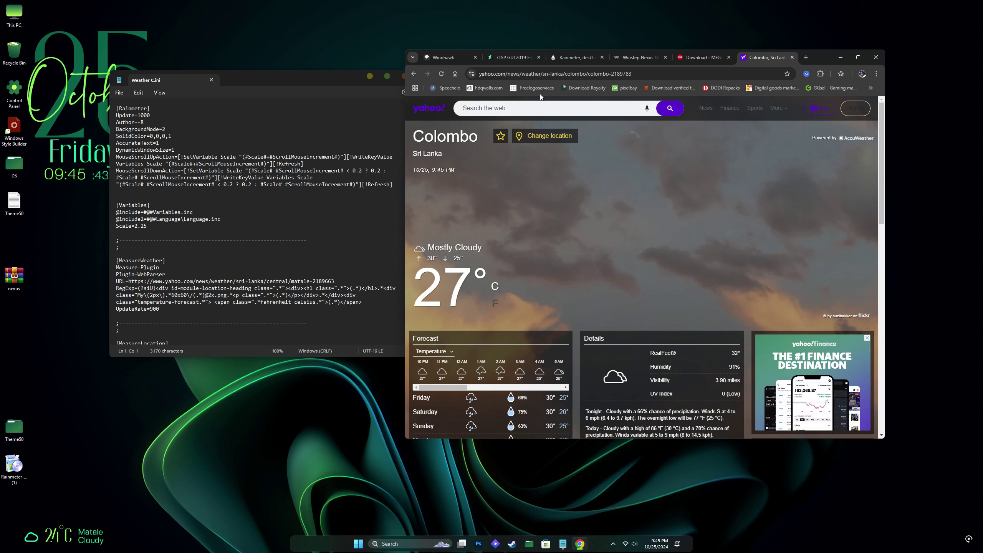
left_click(508, 75)
right_click(508, 78)
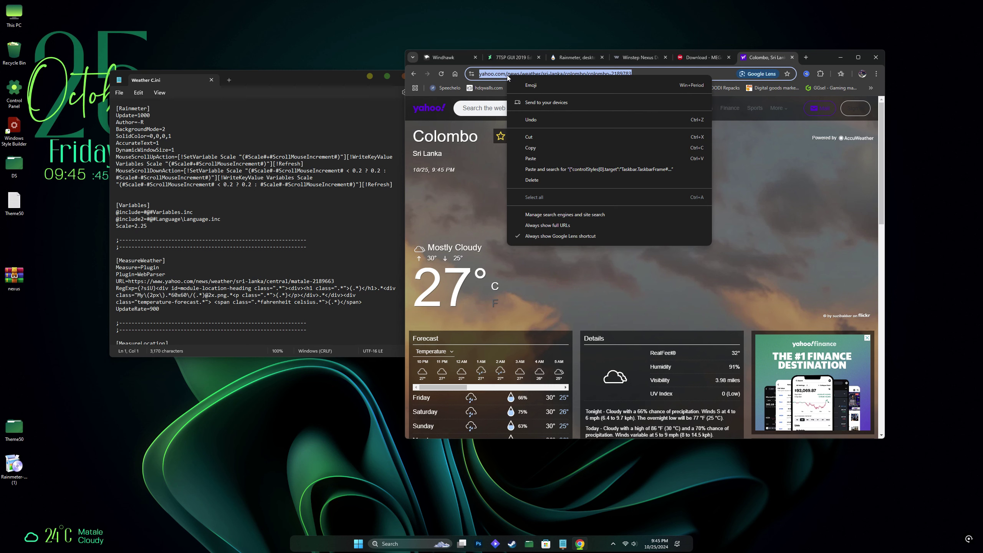
left_click(532, 149)
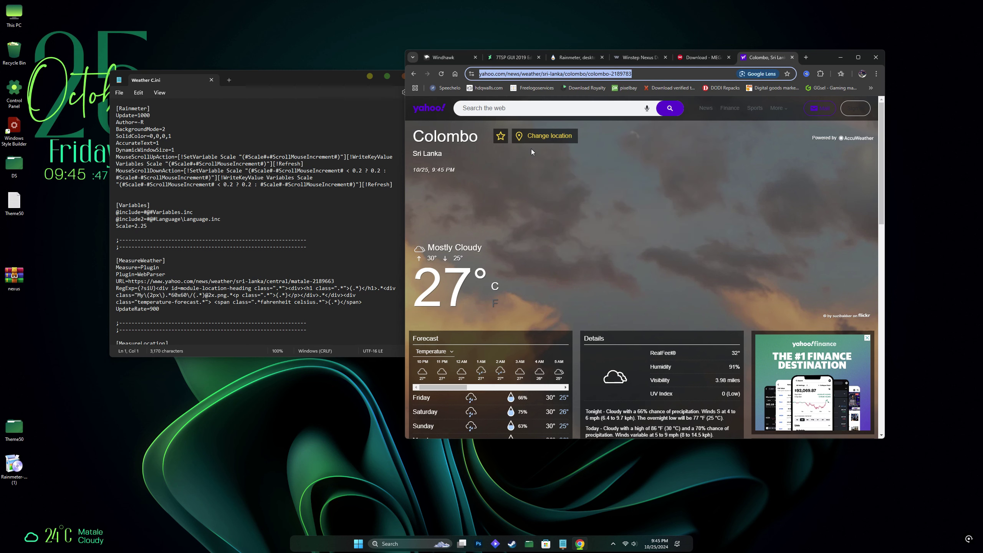
left_click(876, 57)
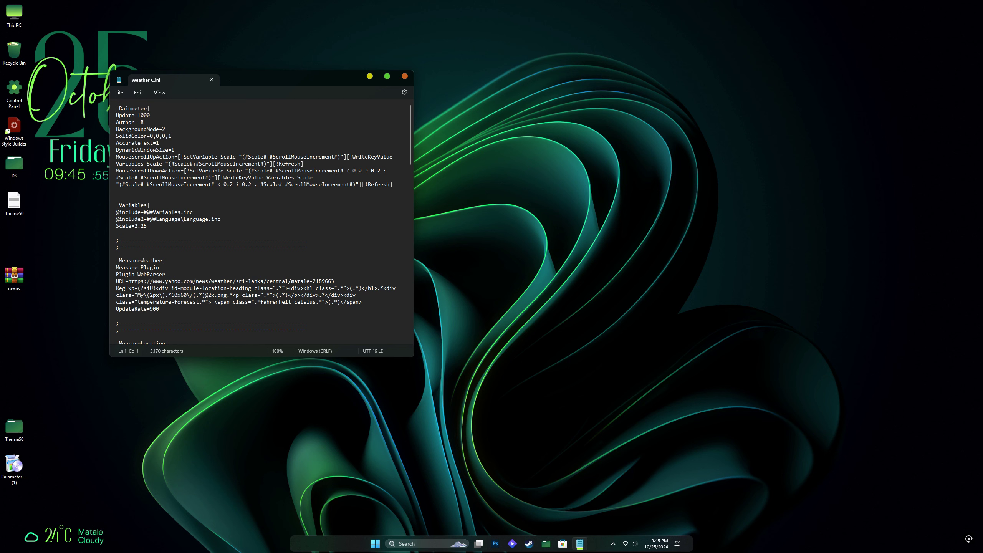
- Replace the MeasureWeather URL in Weather C.ini with the copied Colombo address, save and close the file, and refresh the weather skin
left_click_drag(128, 281, 309, 284)
left_click_drag(334, 285, 335, 282)
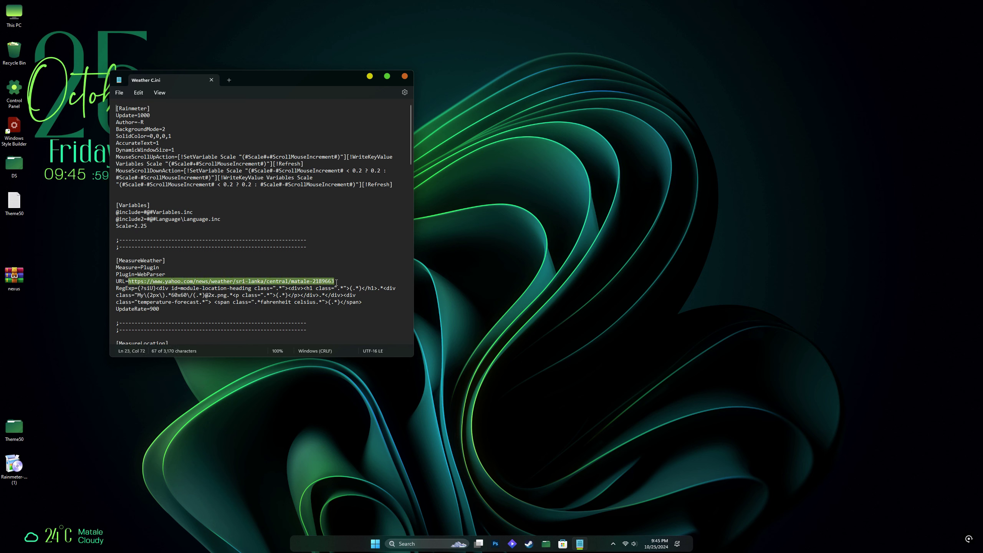
right_click(331, 281)
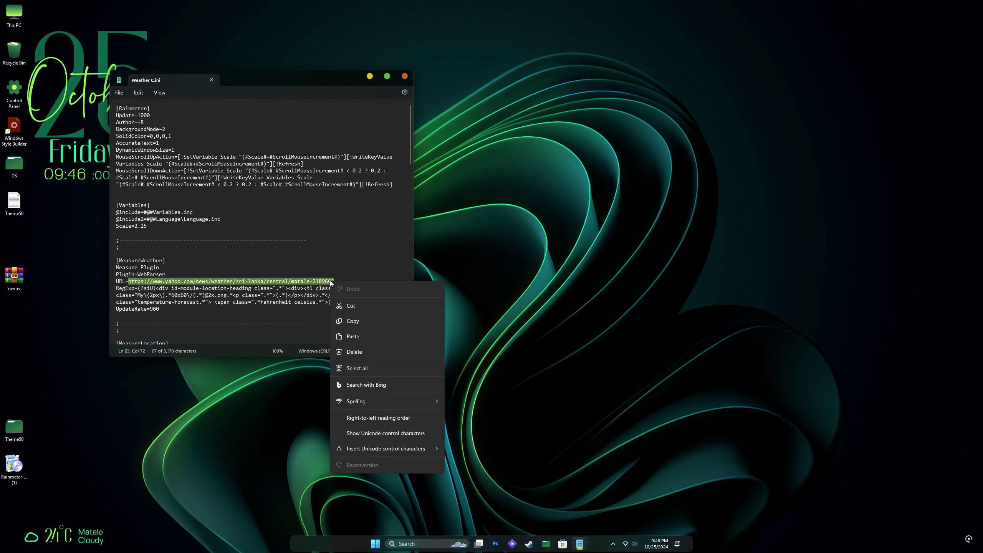
left_click(350, 336)
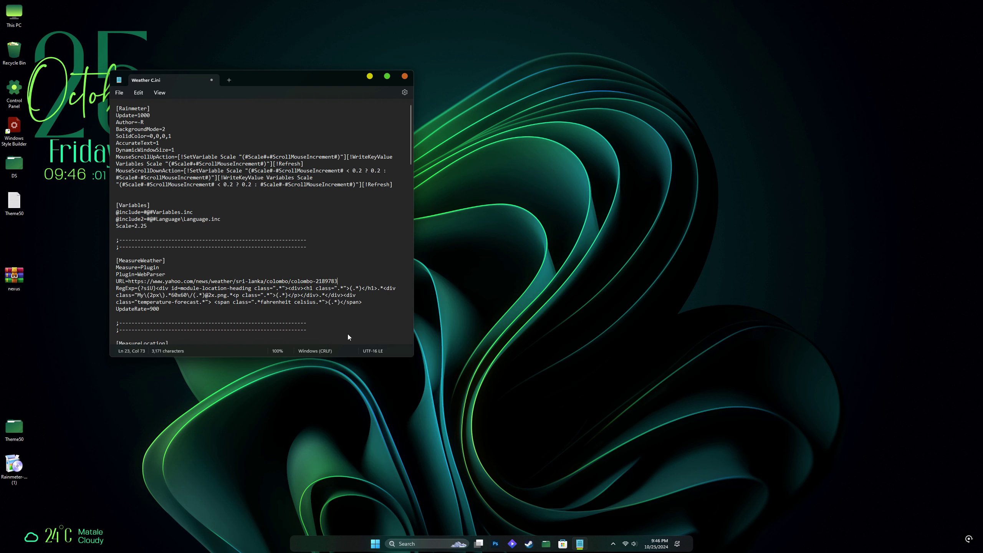
left_click(118, 94)
left_click(132, 145)
left_click(213, 80)
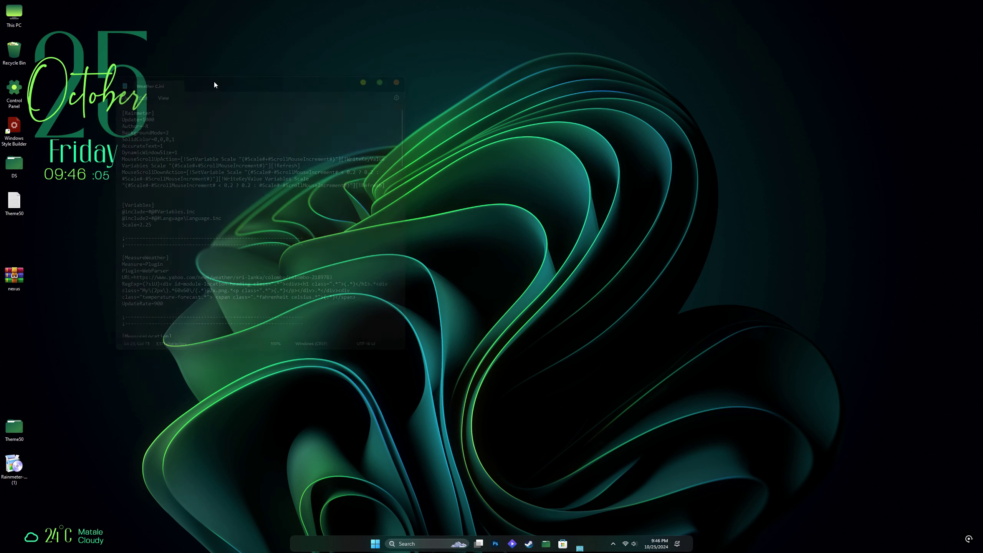
right_click(79, 533)
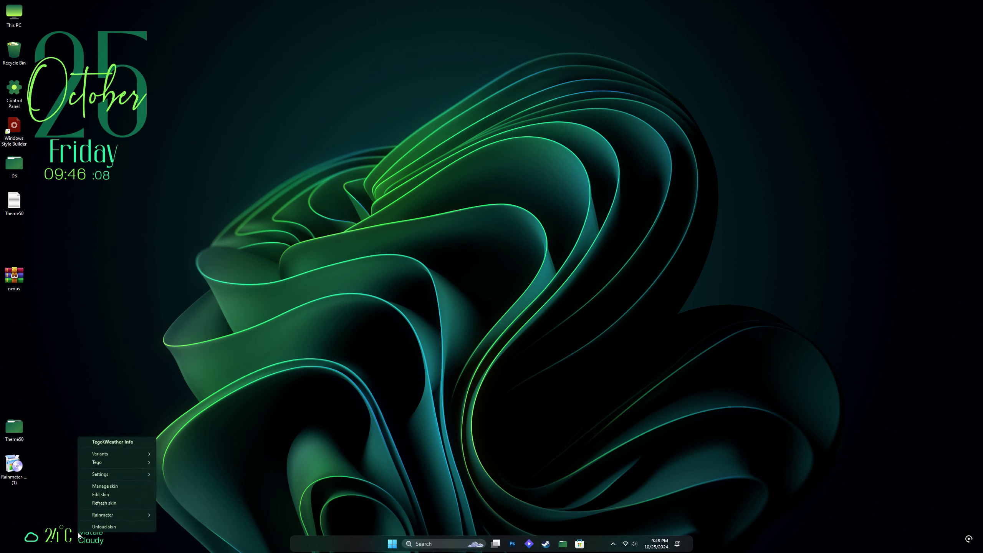
left_click(113, 503)
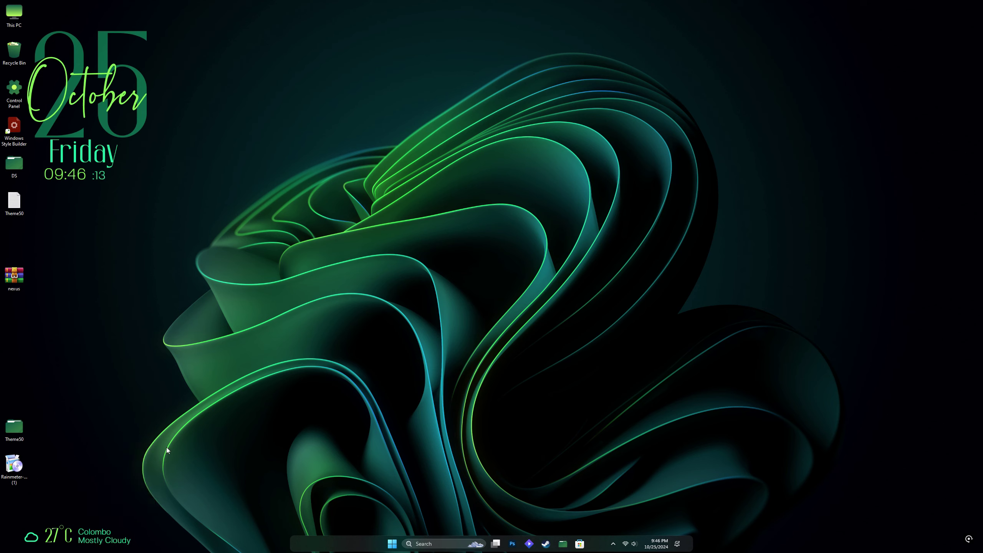
left_click(392, 544)
left_click(392, 544)
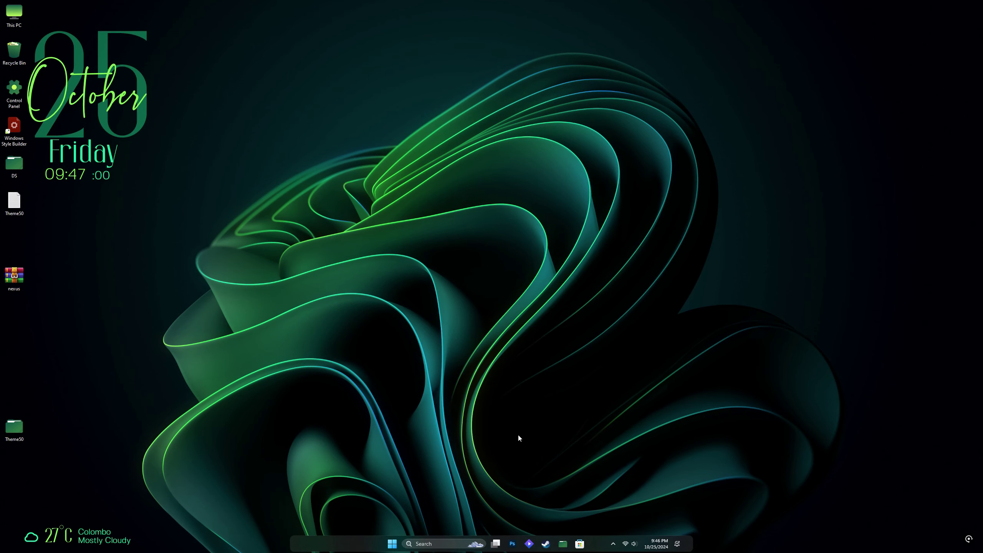
- Run NexusSetup.exe from the nexus archive on the desktop, dismissing the WinRAR licence notice and allowing the setup to make changes
double_click(15, 276)
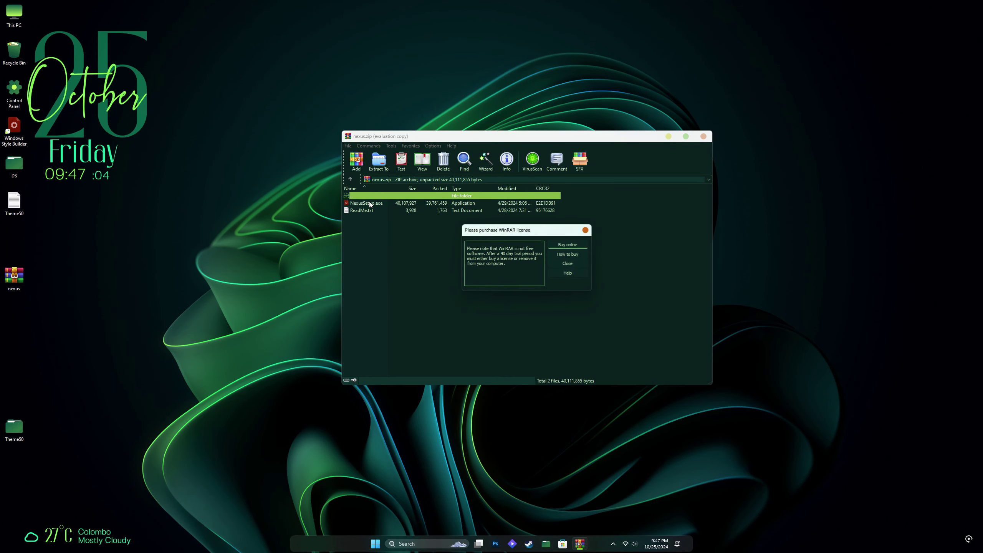
left_click(577, 262)
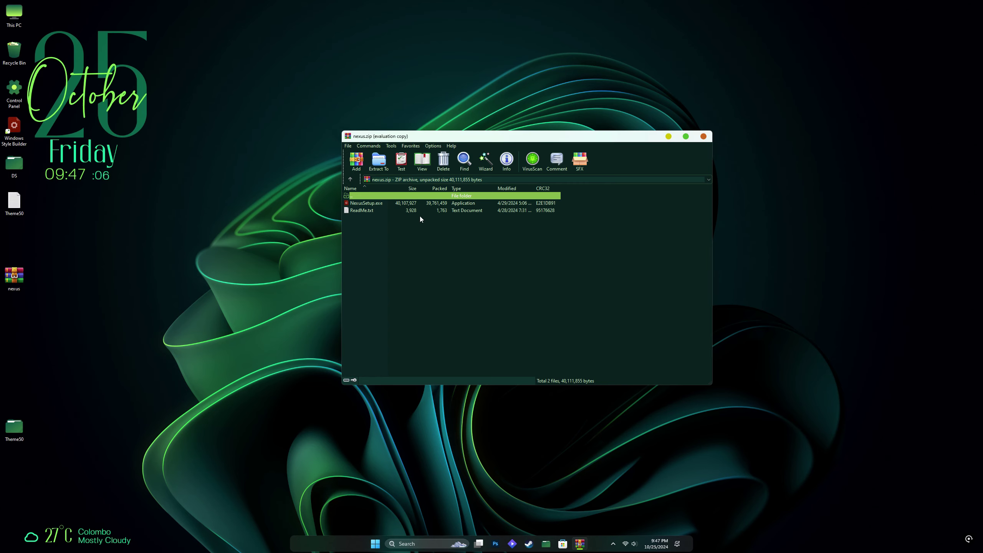
double_click(364, 203)
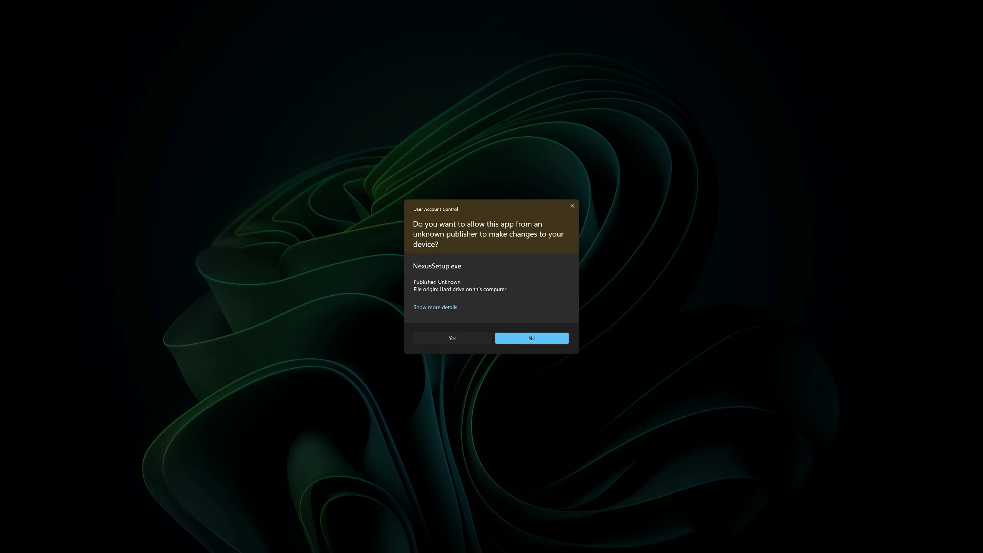
left_click(469, 338)
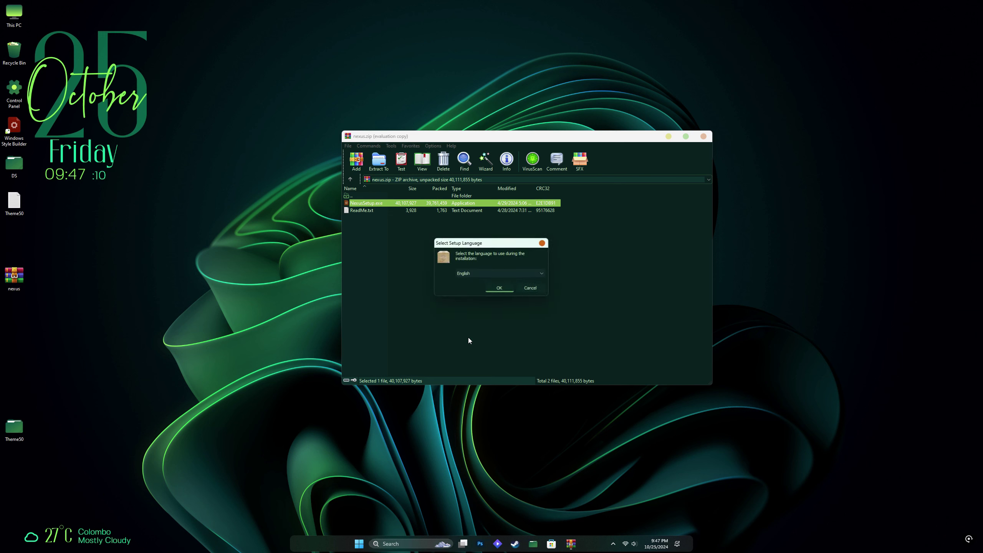
- Install Nexus 24.4 in English with the default Start Menu folder, and finish the setup with Nexus launching
left_click(500, 290)
left_click(439, 309)
left_click(527, 333)
left_click(531, 334)
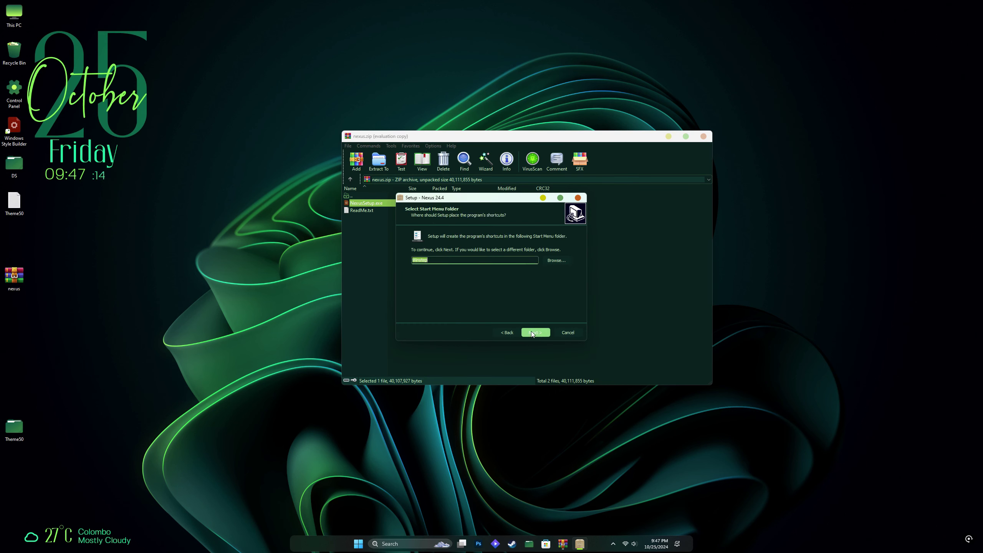
left_click(532, 332)
left_click(531, 332)
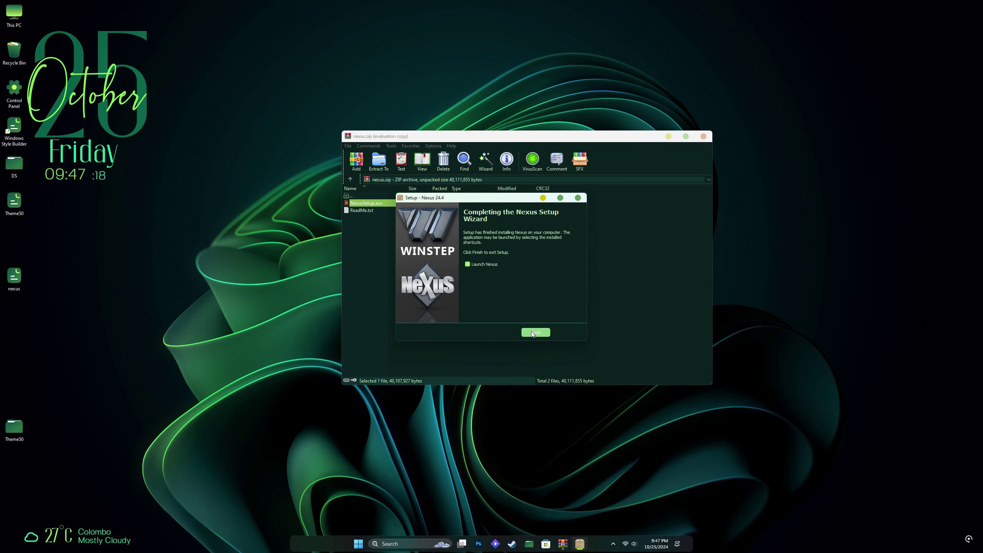
left_click(532, 332)
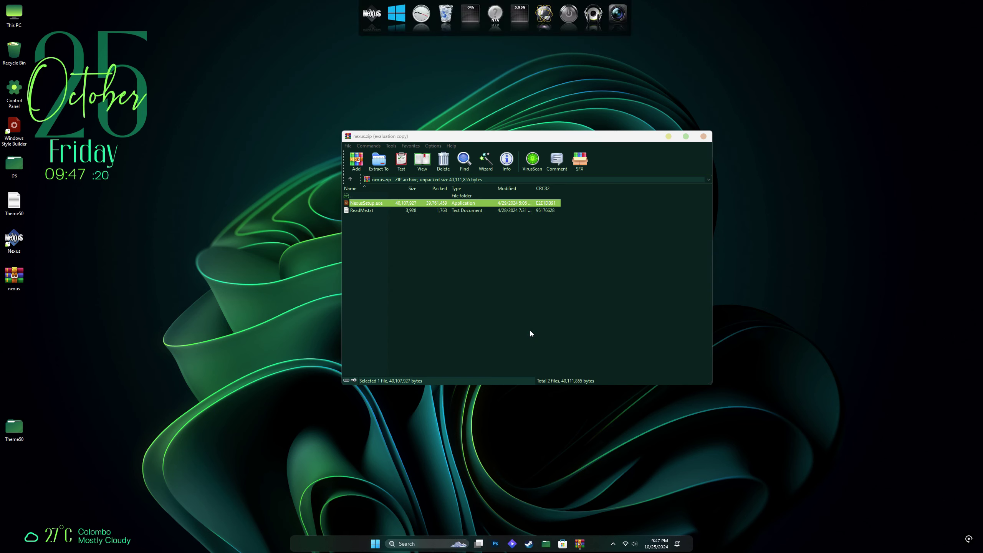
- Close the nexus archive, place Theme50's Dock folder in the root of the C: drive, and close the folder window
left_click(704, 137)
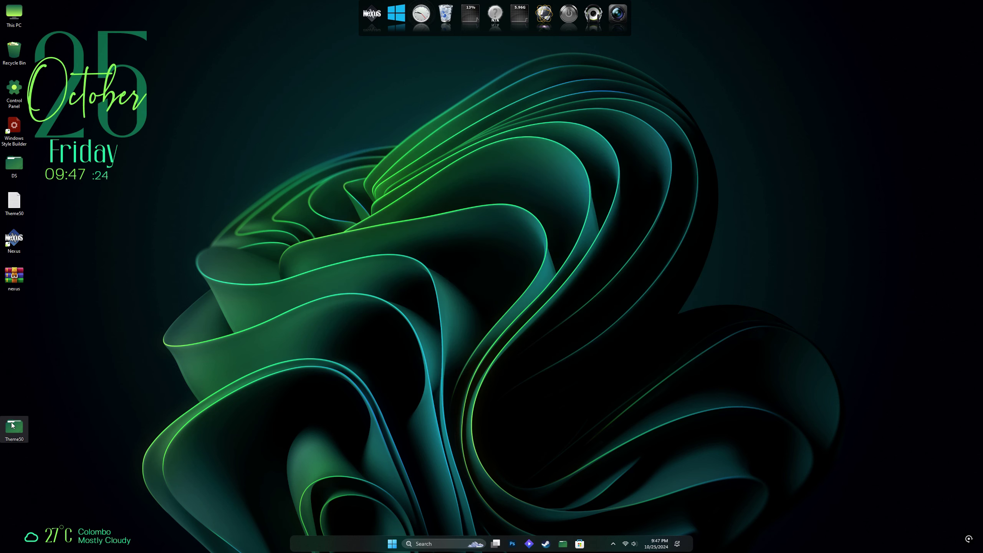
double_click(12, 425)
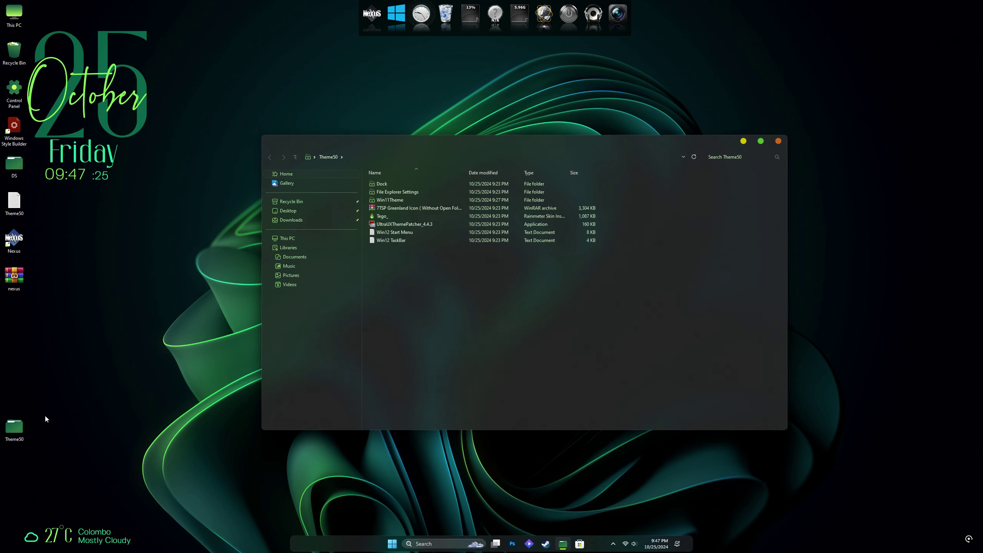
right_click(376, 184)
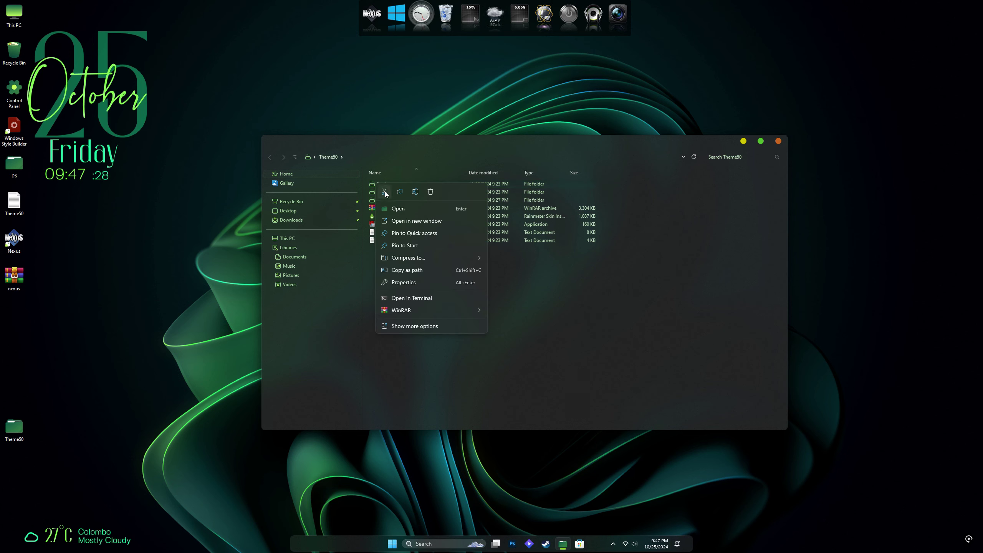
key("Escape")
left_click(304, 239)
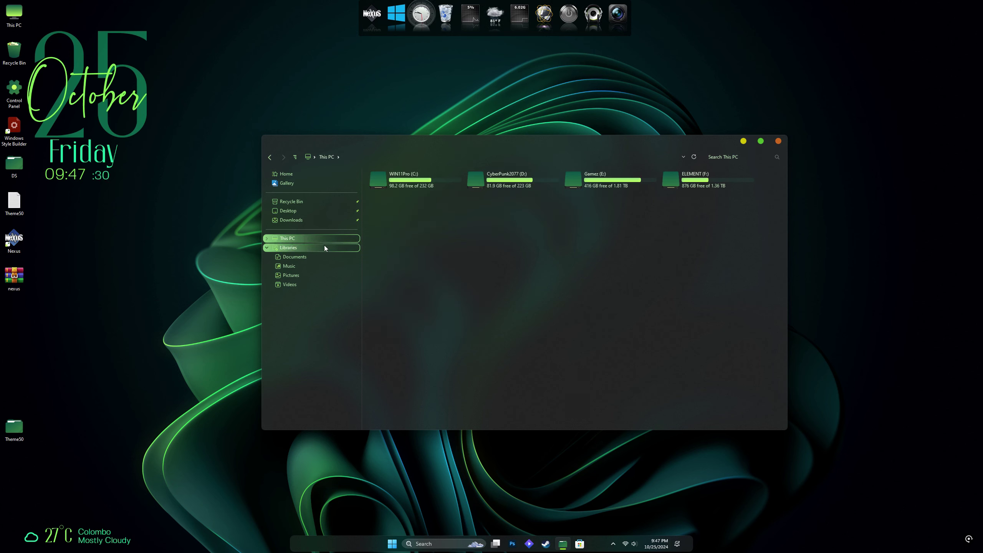
double_click(410, 179)
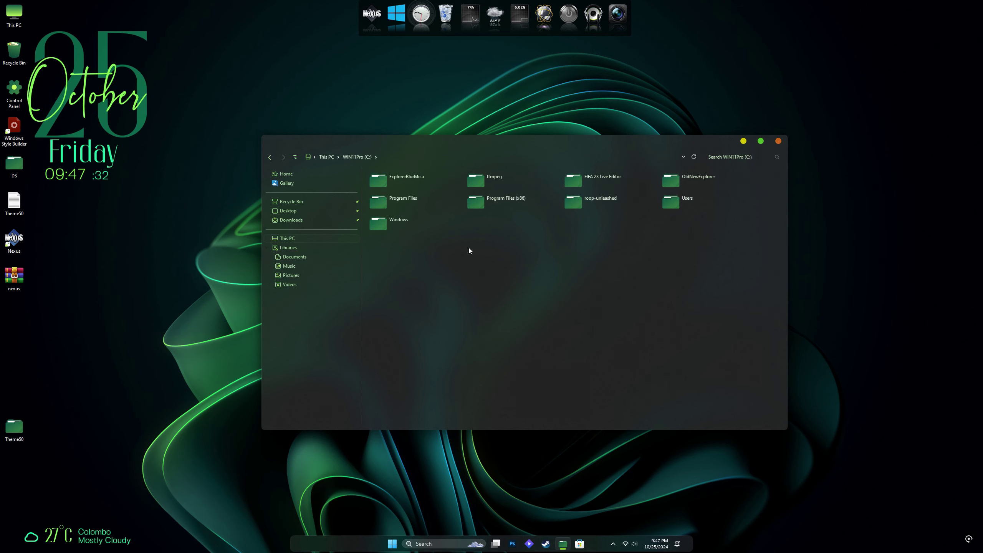
right_click(540, 282)
left_click(548, 287)
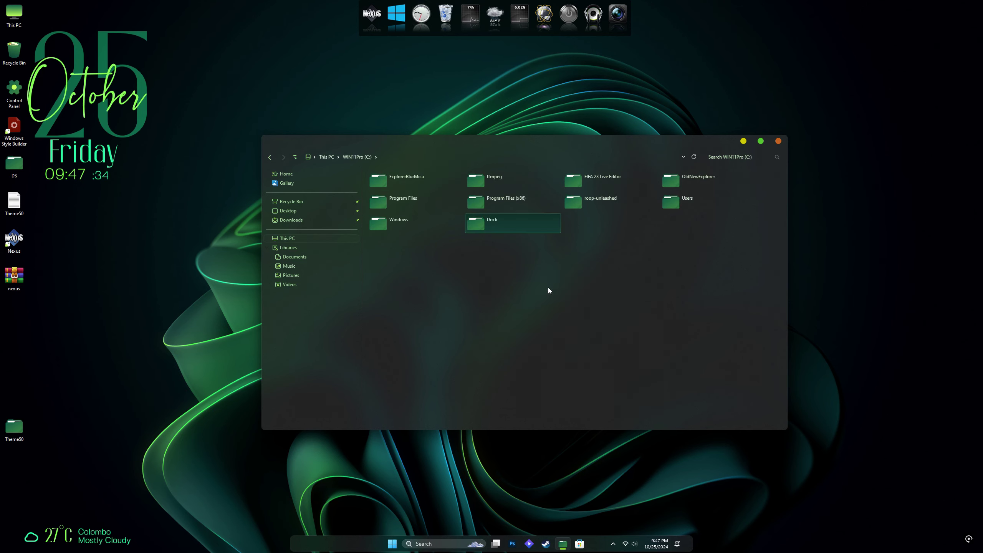
left_click(778, 141)
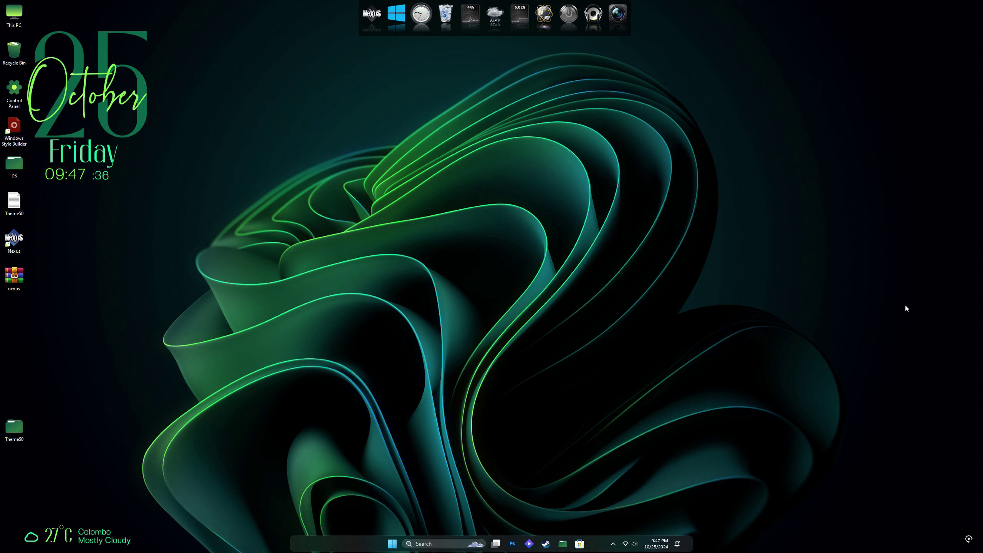
- Restore the Nexus dock configuration from the 1440p backup in C:\Dock and accept the preferences
right_click(607, 24)
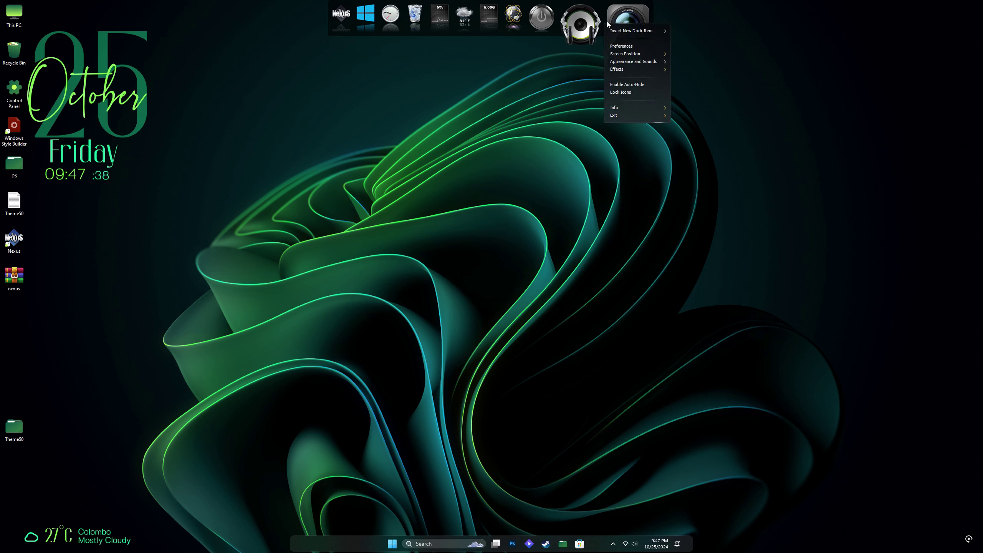
left_click(622, 46)
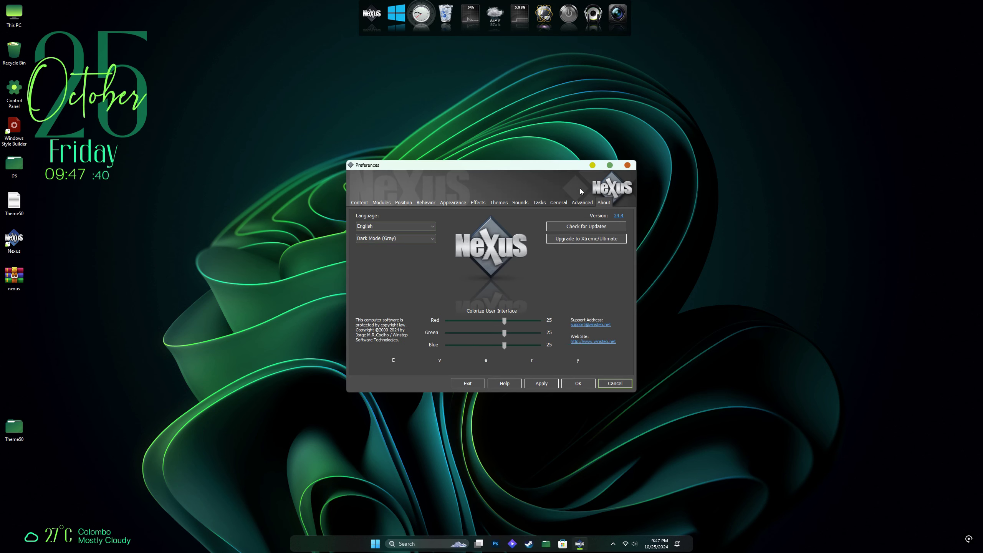
left_click(581, 203)
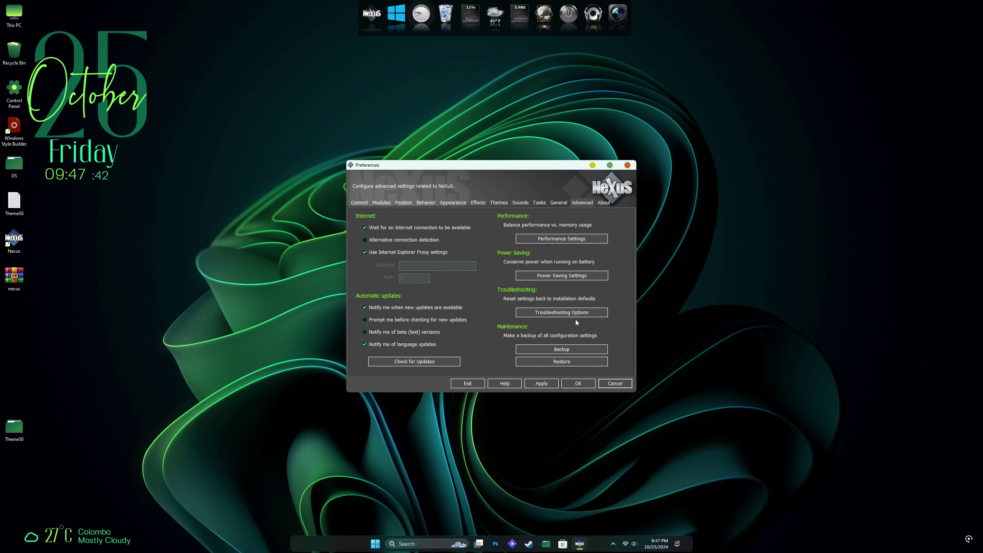
left_click(557, 361)
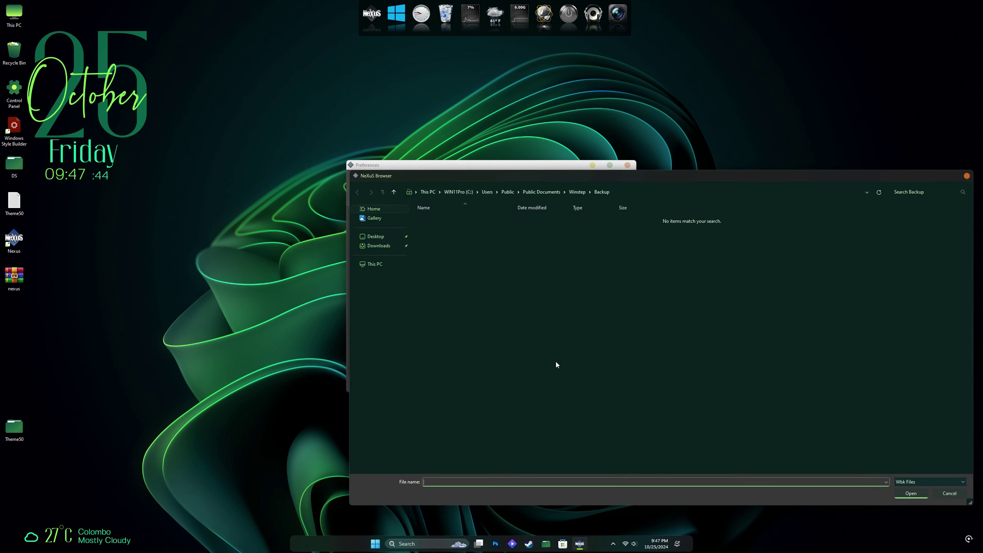
left_click(421, 192)
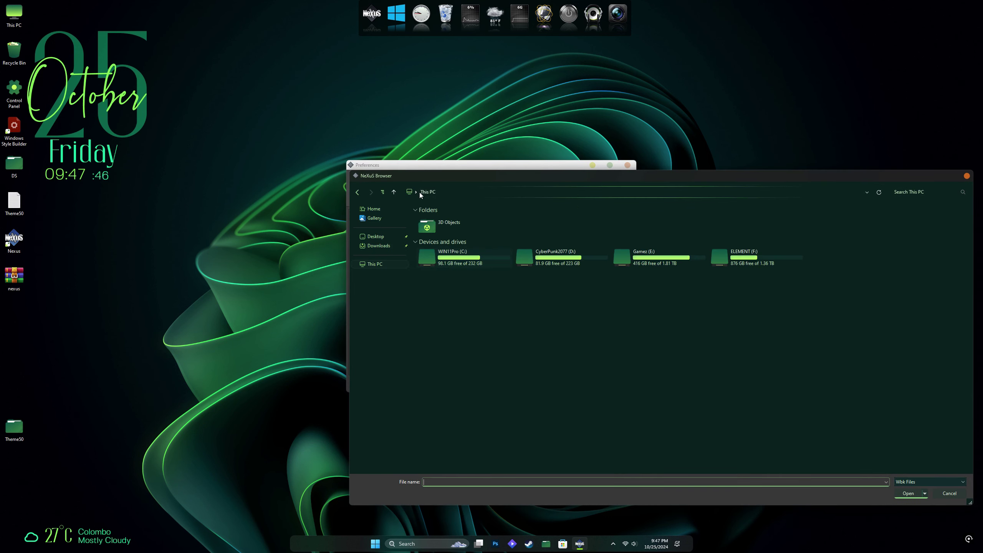
double_click(459, 257)
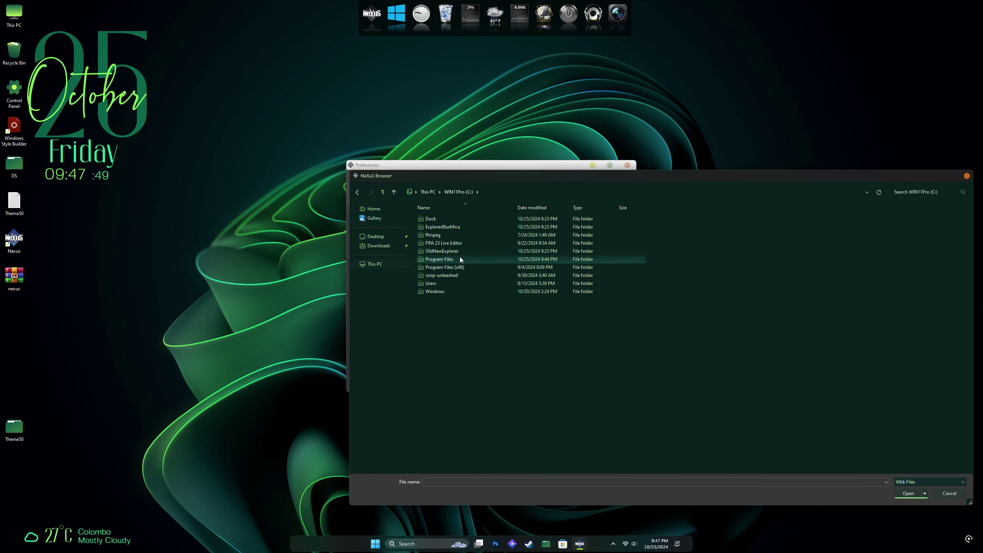
double_click(438, 219)
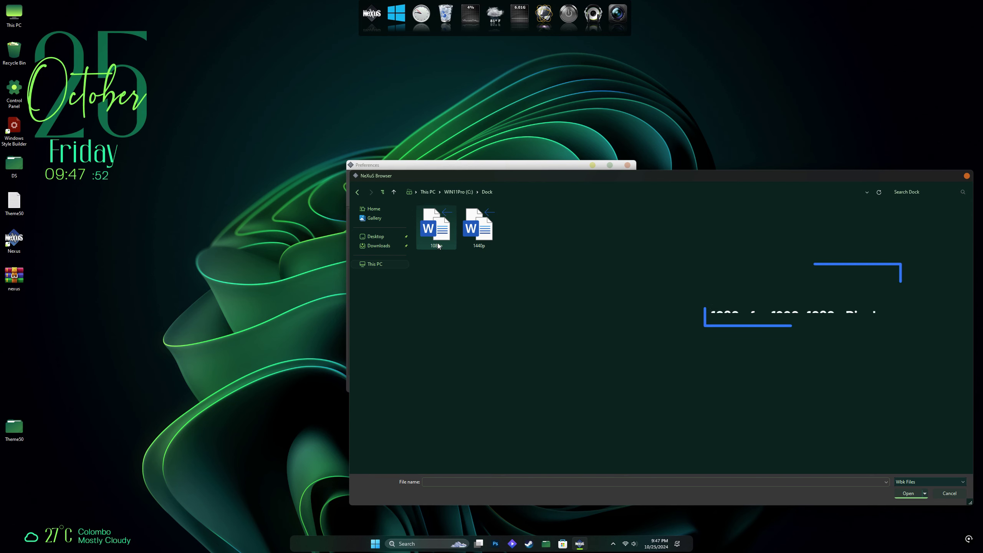
left_click(479, 233)
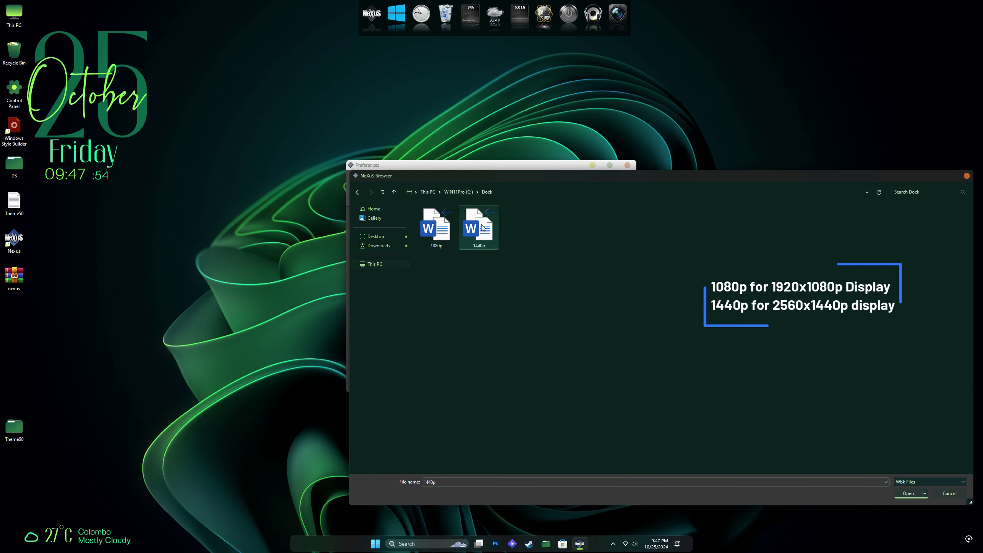
left_click(908, 493)
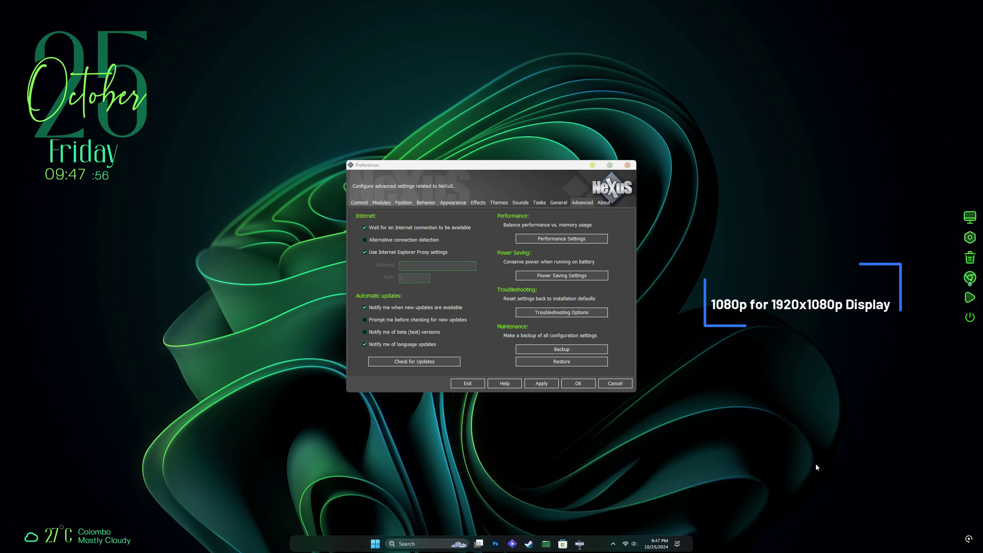
left_click(581, 383)
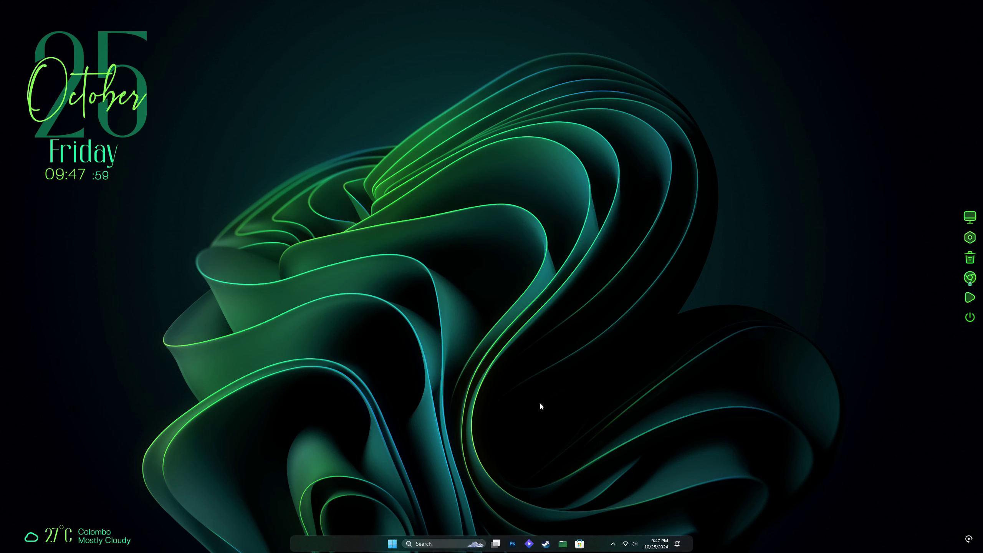
- Test the dock's This PC, Control Panel and Recycle Bin shortcuts, closing each window
left_click(972, 217)
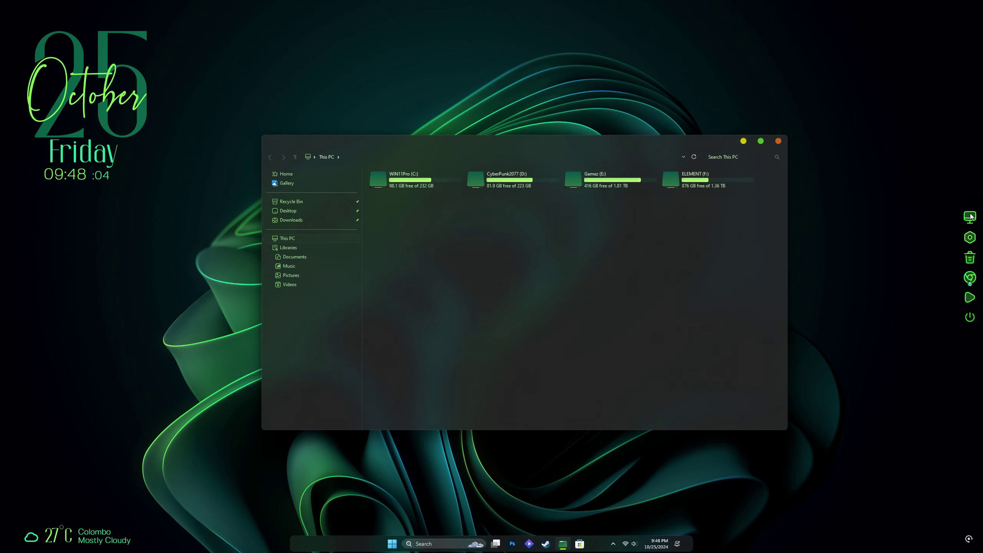
left_click(778, 142)
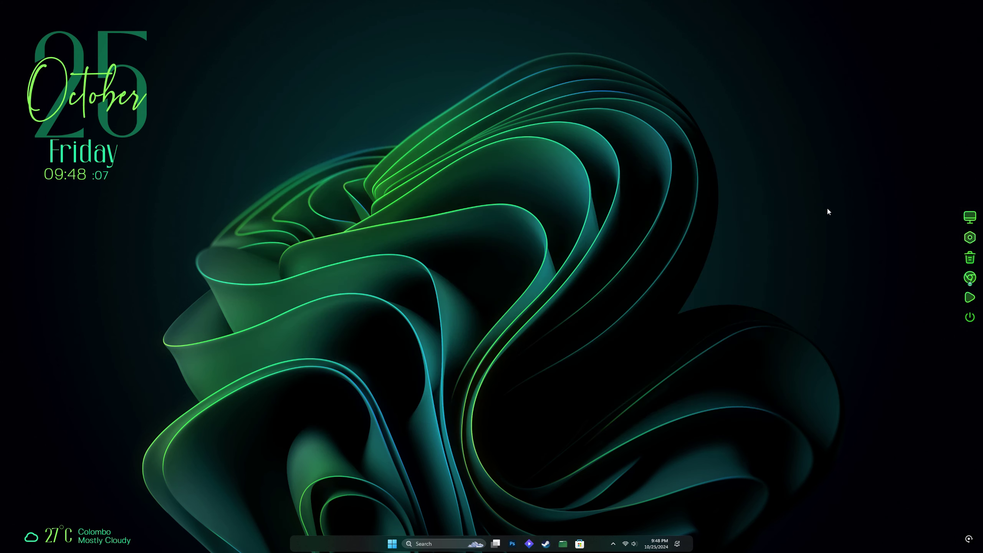
left_click(969, 242)
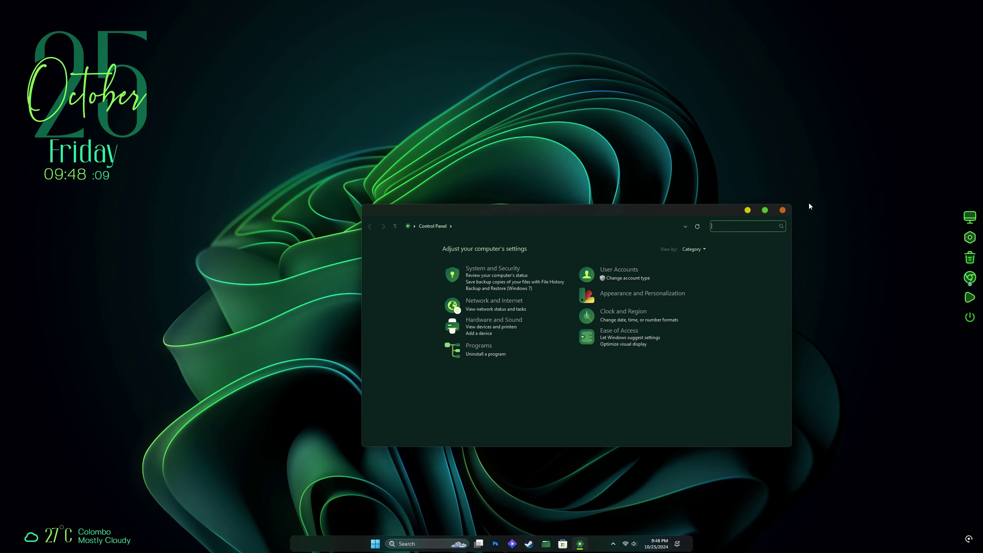
left_click(786, 209)
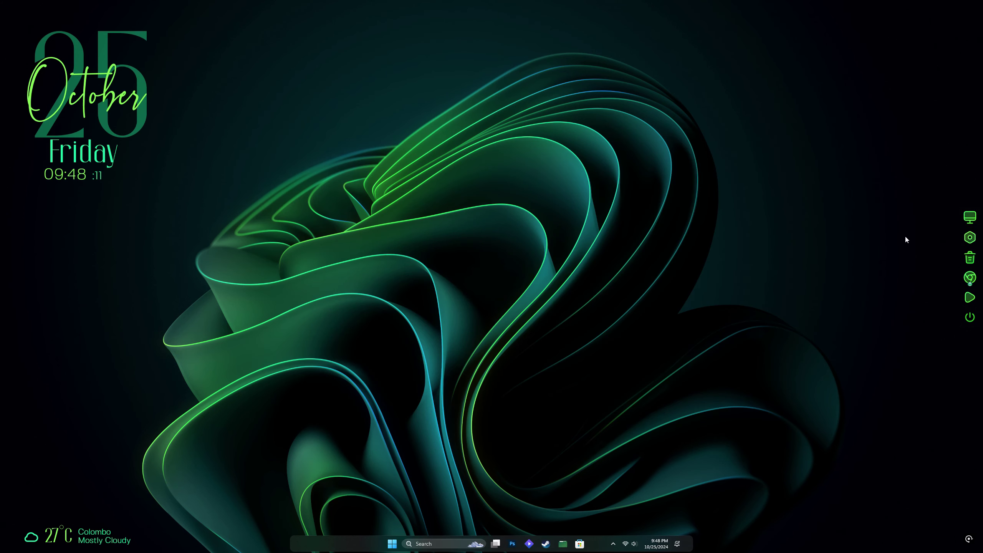
left_click(970, 259)
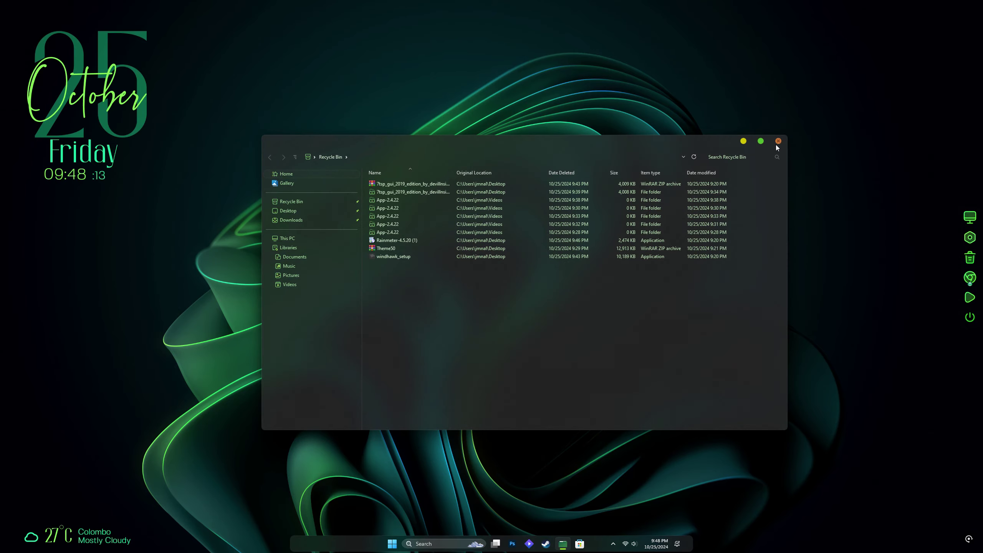
left_click(779, 141)
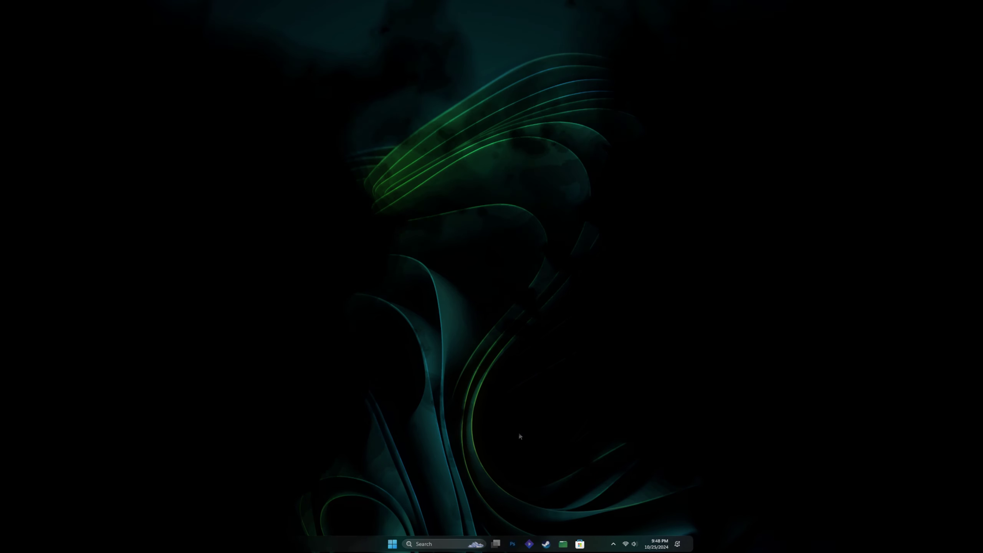